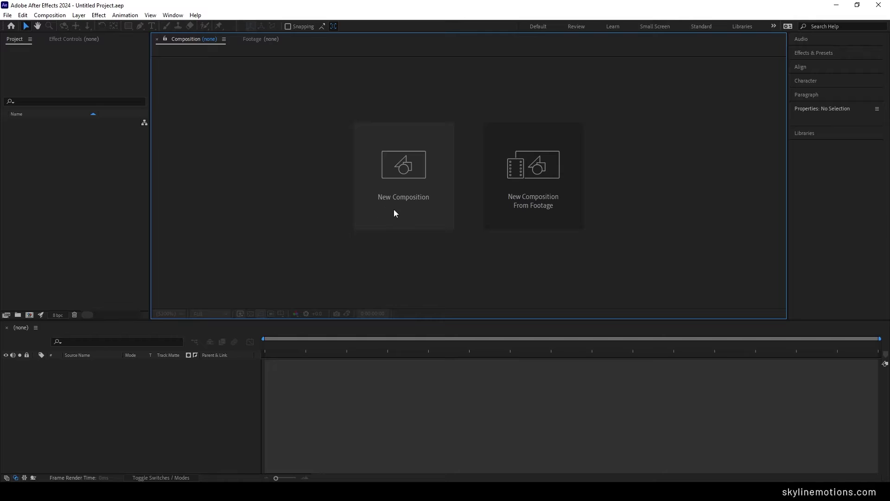
- Create a composition named Render at 1920 x 1080, 60 frames per second and 5 seconds long
left_click(50, 15)
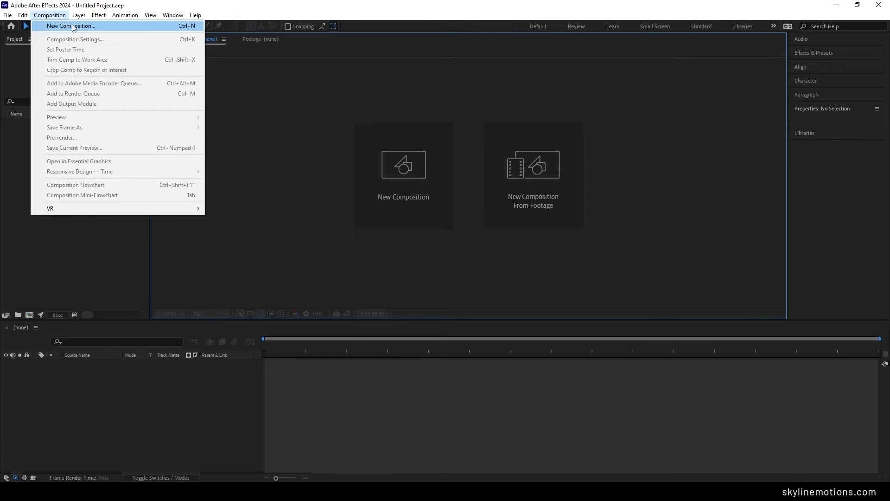
left_click(73, 26)
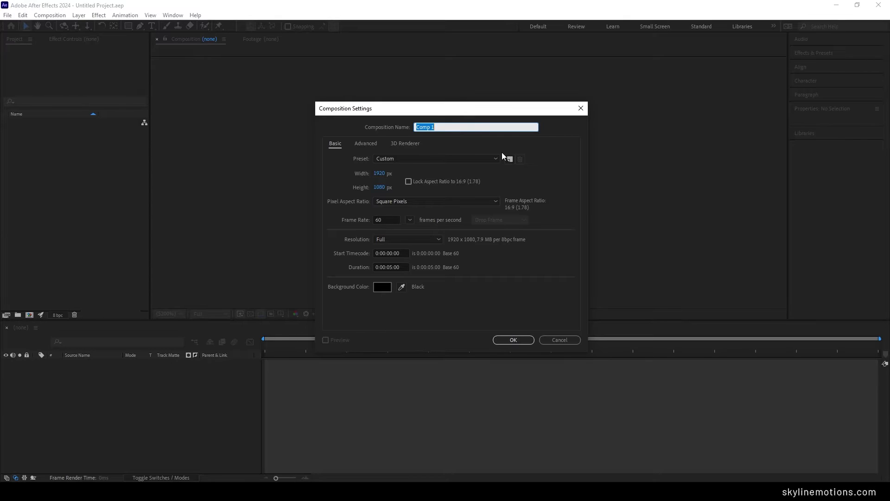
type("Render")
left_click(411, 221)
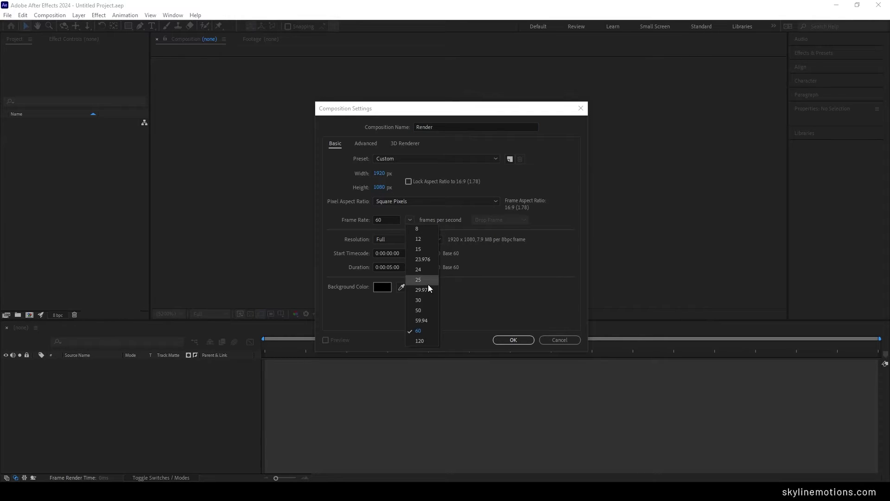
left_click(427, 333)
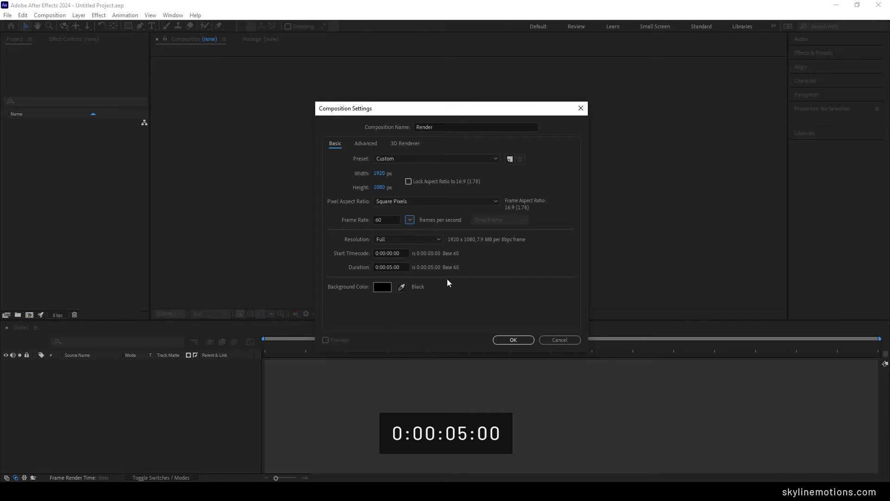
left_click(521, 341)
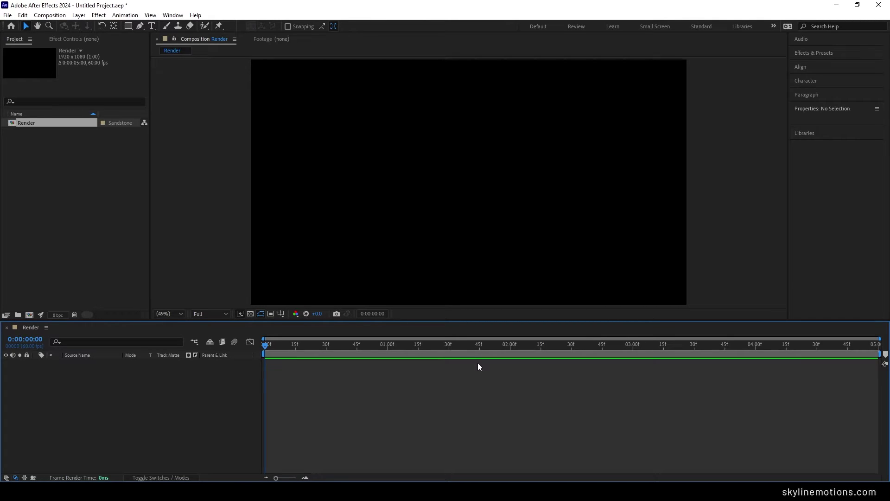
- Import the wall texture image pexels-la-miko-3616764 from the Resource folder into the project
right_click(47, 163)
mouse_move(120, 211)
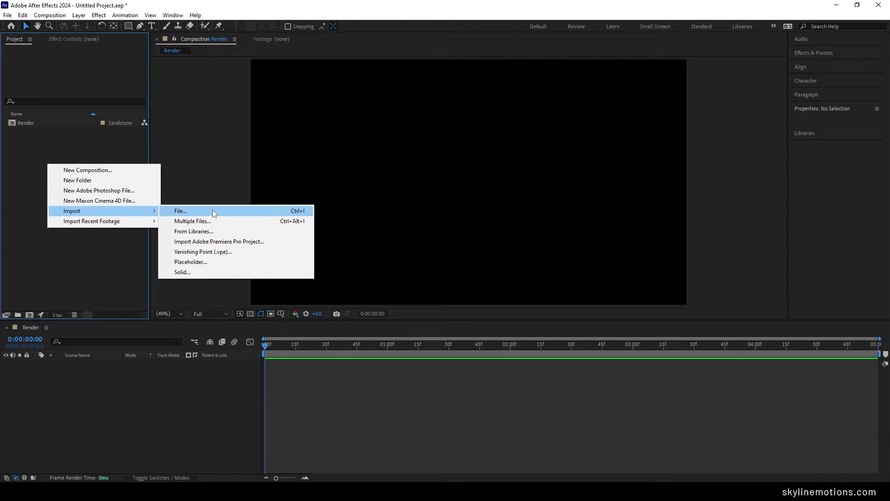
left_click(213, 210)
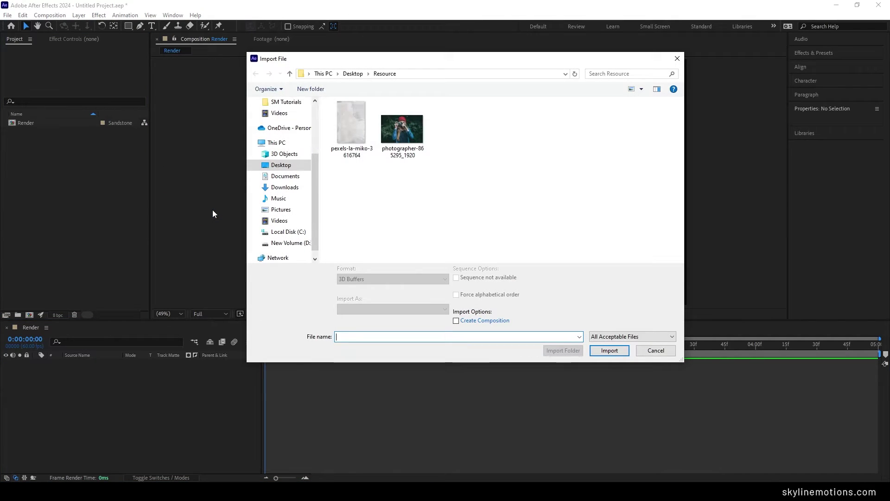
left_click_drag(345, 192, 358, 139)
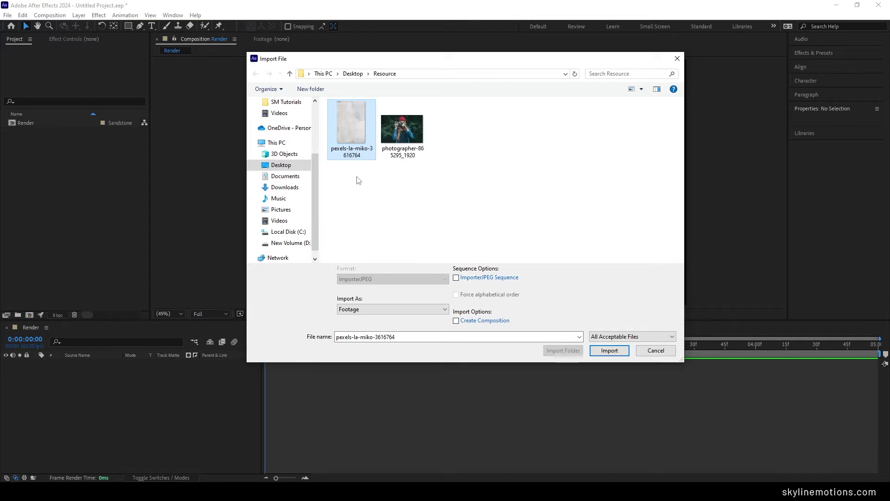
left_click(609, 351)
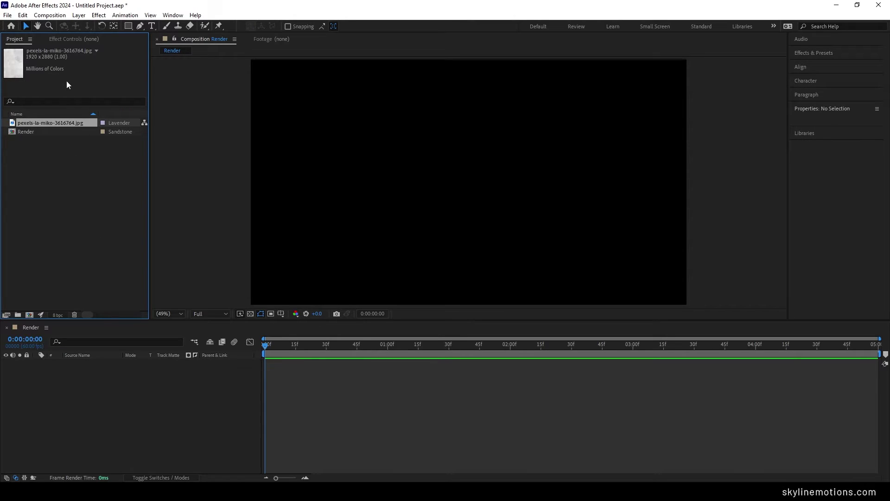
- Create another composition named Texture, keeping the 1920 x 1080, 60 fps, 5-second settings
left_click(54, 15)
left_click(65, 26)
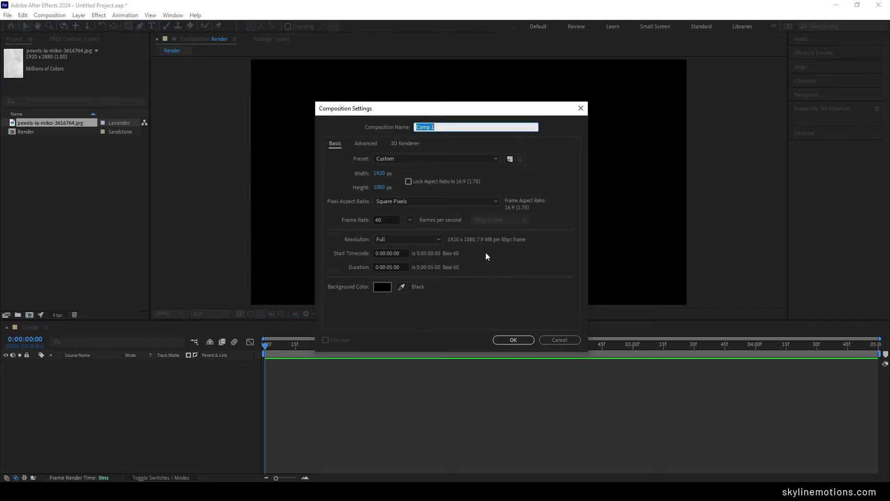
type("Text")
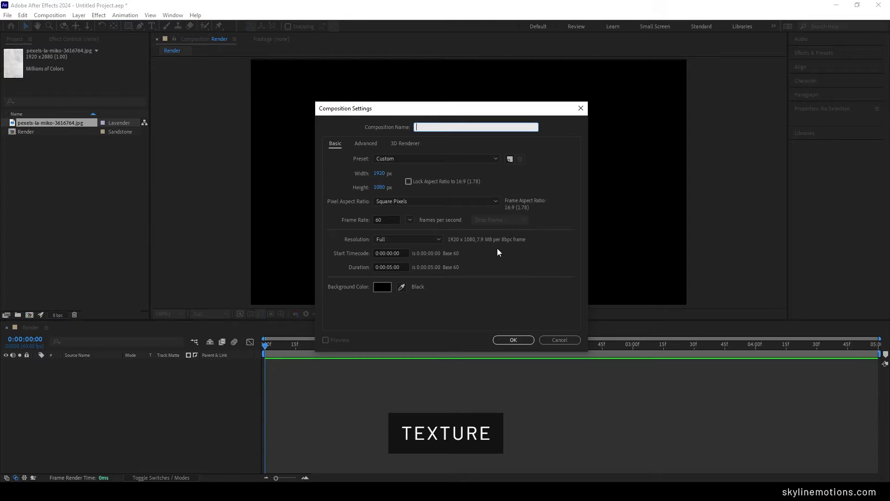
type("ure")
left_click(514, 342)
- Add the pexels-la-miko-3616764.jpg image to the Texture composition and scale it down to 37%
left_click(47, 123)
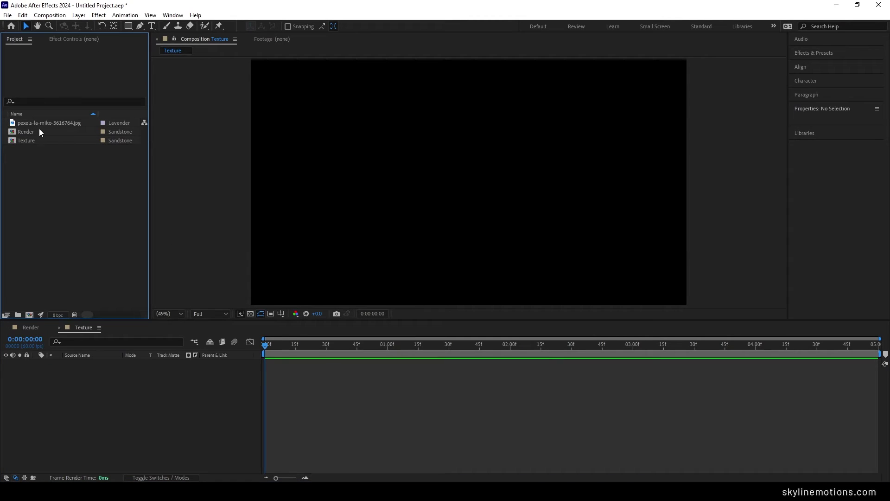
left_click_drag(35, 123, 126, 379)
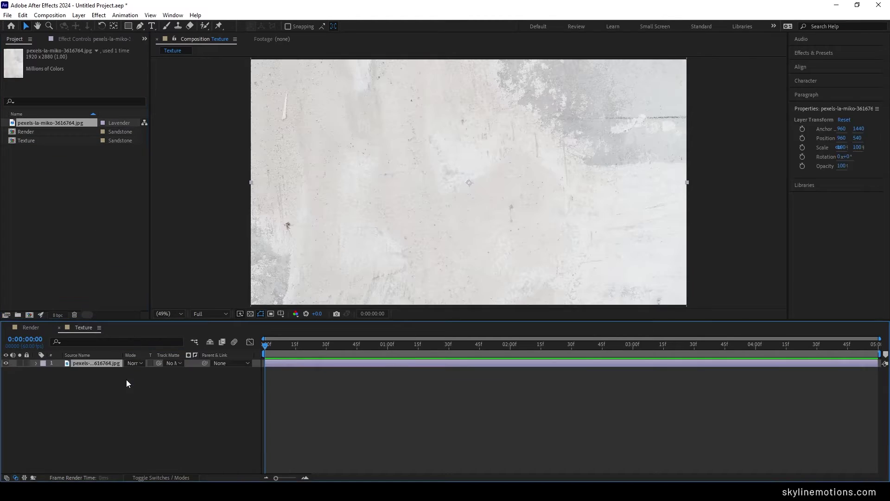
key("s")
left_click_drag(141, 371, 131, 379)
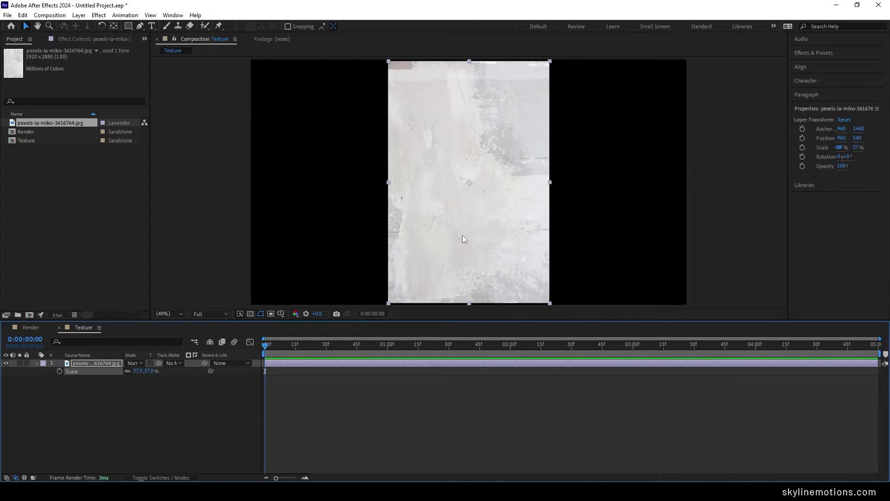
- Rotate the texture image layer to -90° and set its scale to 67% so it fills the frame
key("shift+r")
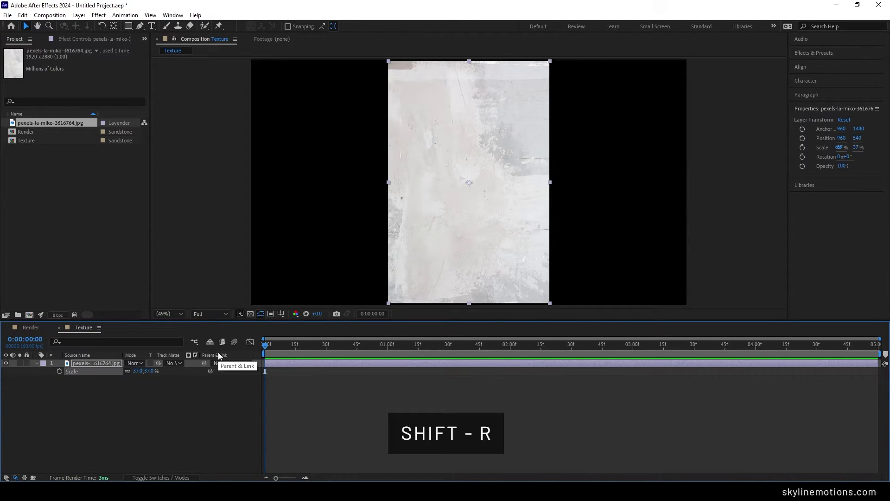
key("shift+r")
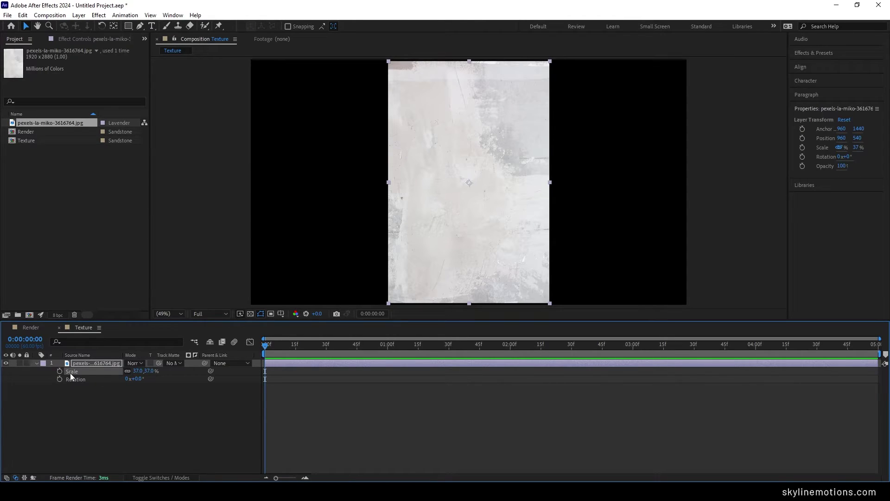
left_click_drag(138, 379, 100, 383)
left_click(139, 379)
type("-90")
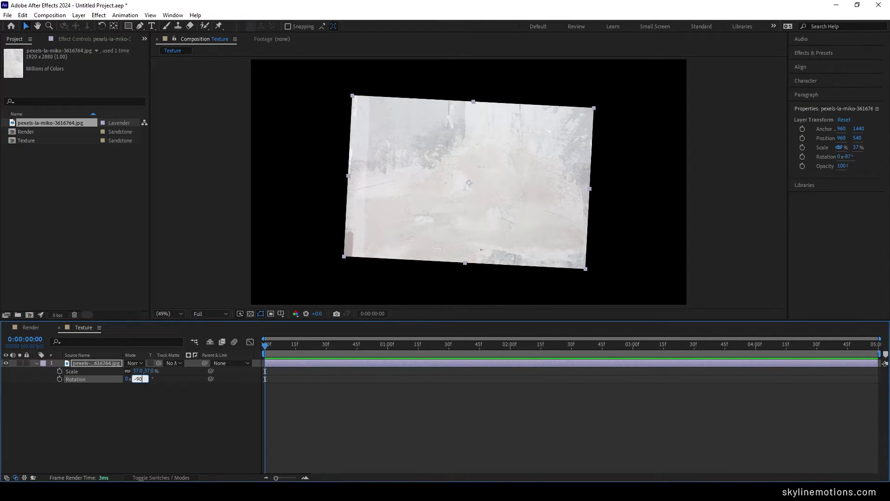
key("Return")
left_click_drag(147, 371, 164, 373)
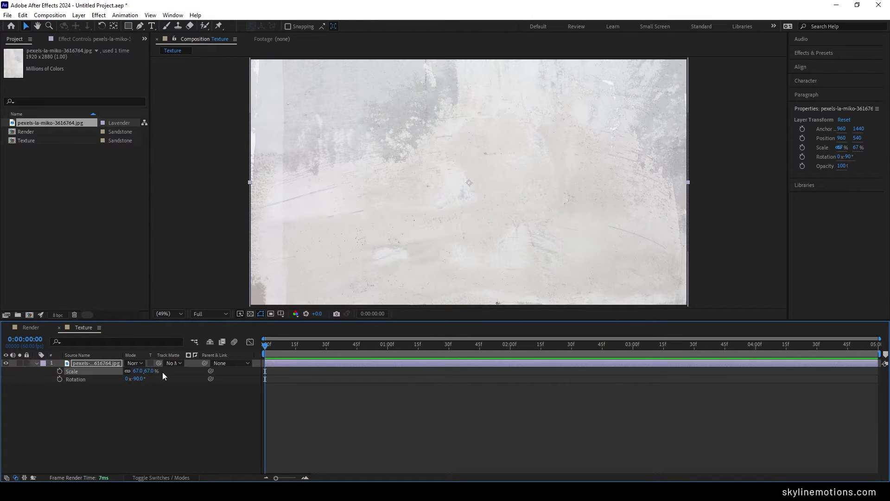
- Close the Texture composition's timeline and add the Texture composition as a layer in Render
left_click(59, 328)
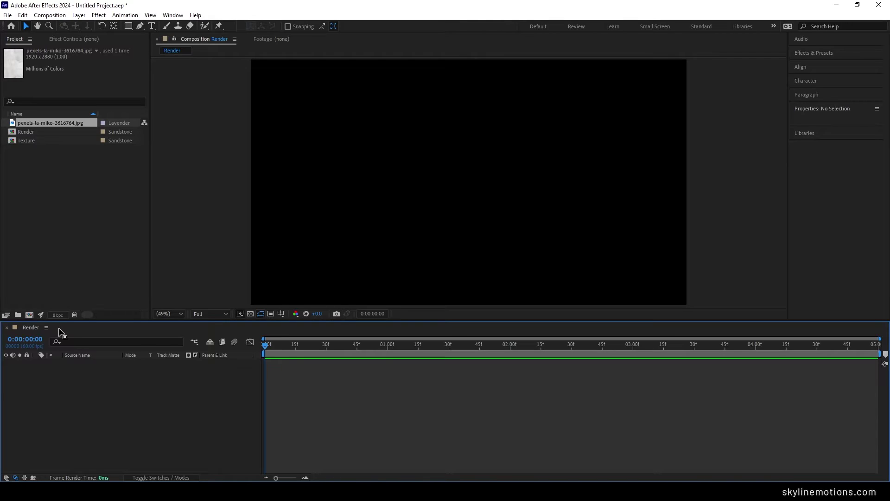
left_click_drag(27, 141, 82, 366)
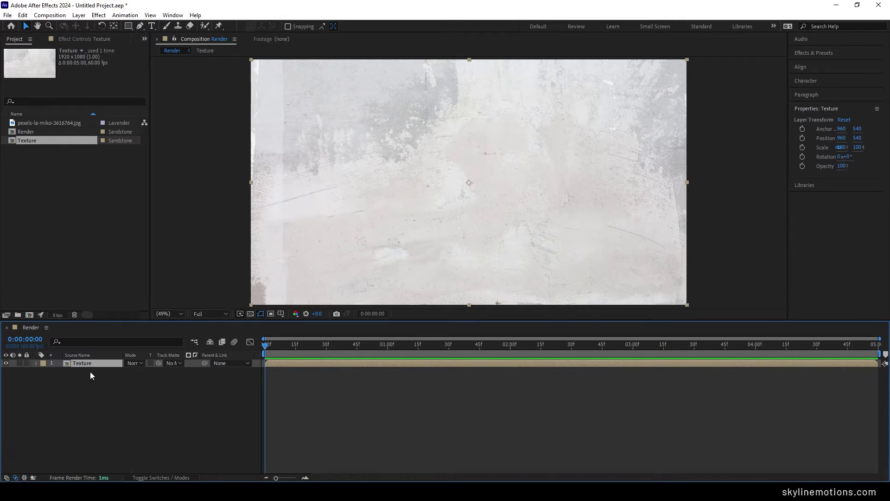
- Create a composition named Media, keeping the 1920 x 1080, 60 fps, 5-second settings
left_click(49, 15)
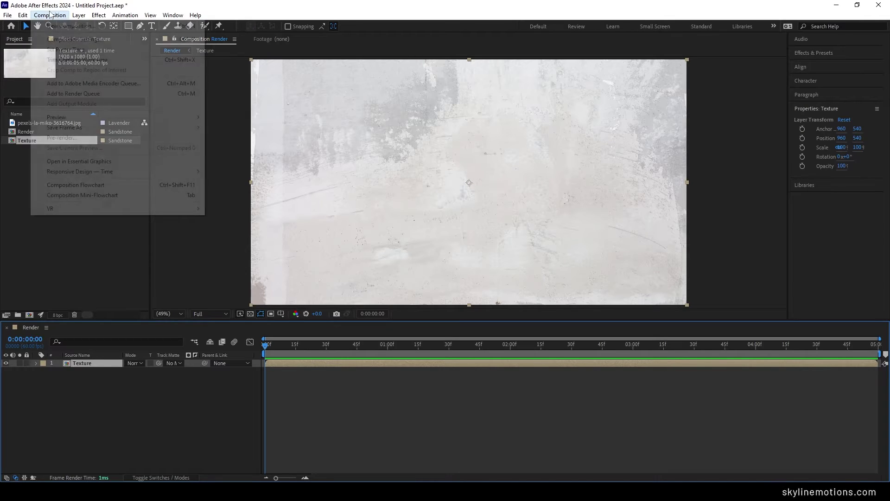
left_click(72, 26)
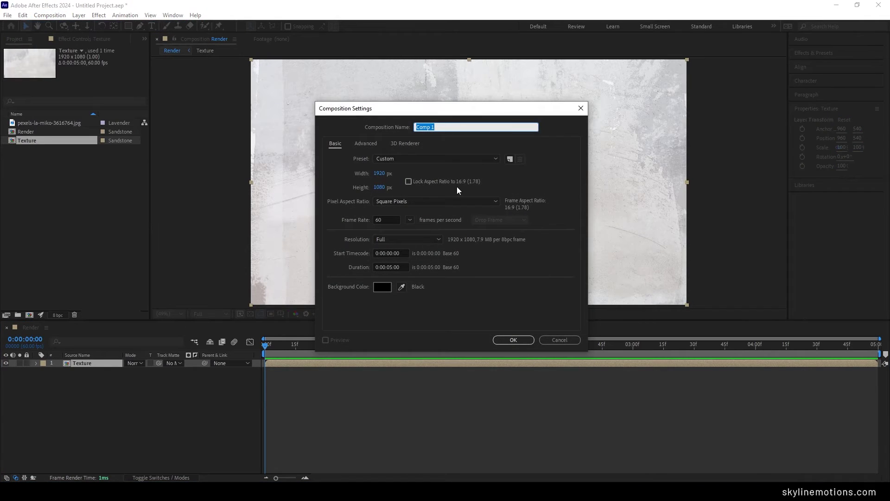
key("BackSpace")
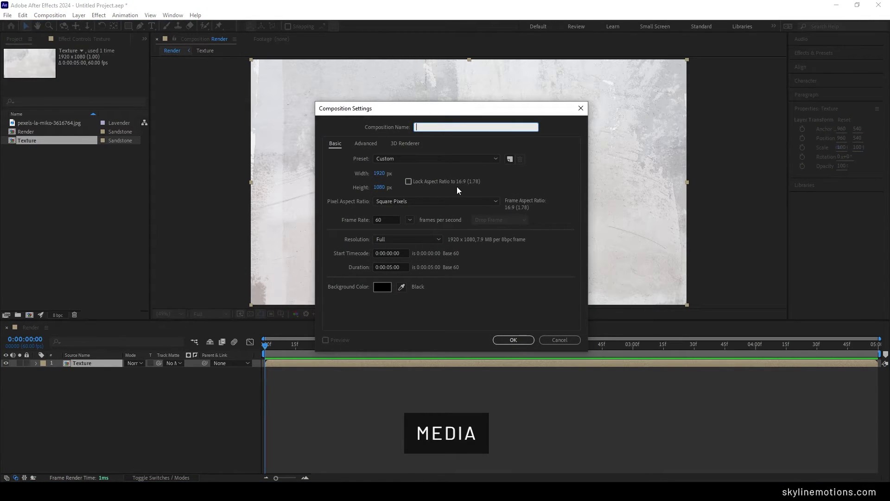
type("Media")
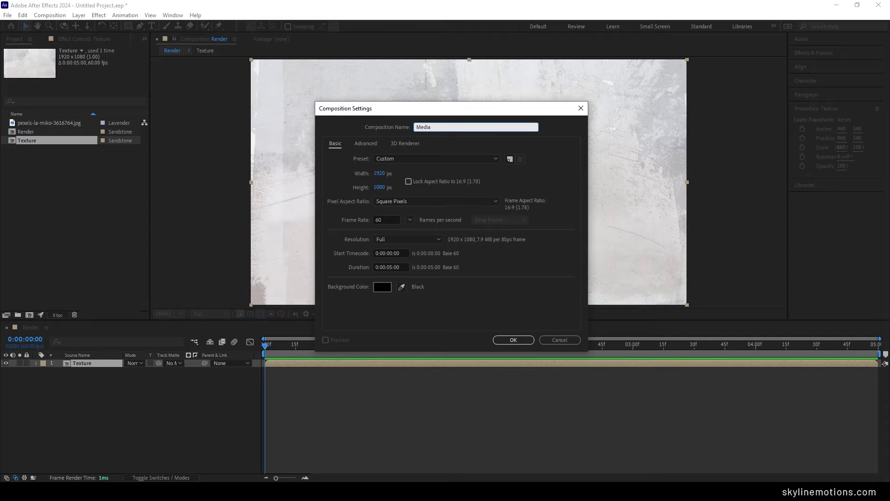
left_click(508, 339)
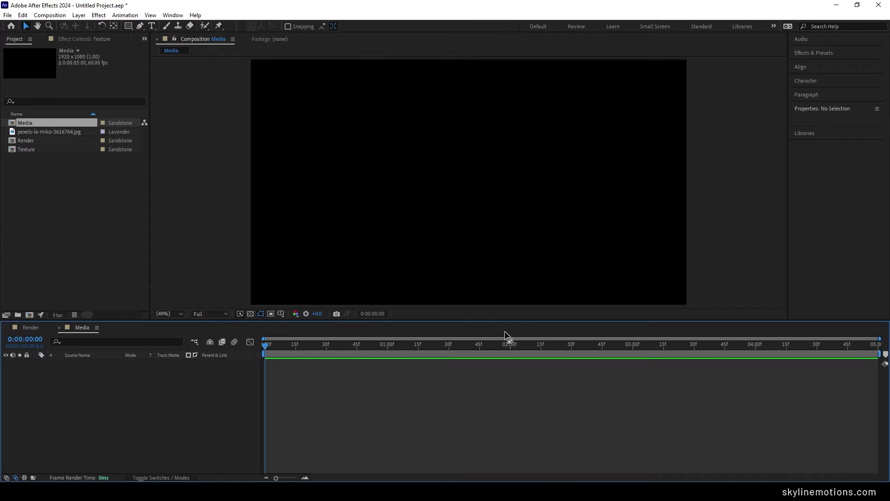
- Import the photo photographer-865295_1920 from the Resource folder into the project
left_click(73, 196)
right_click(74, 195)
mouse_move(127, 241)
left_click(213, 240)
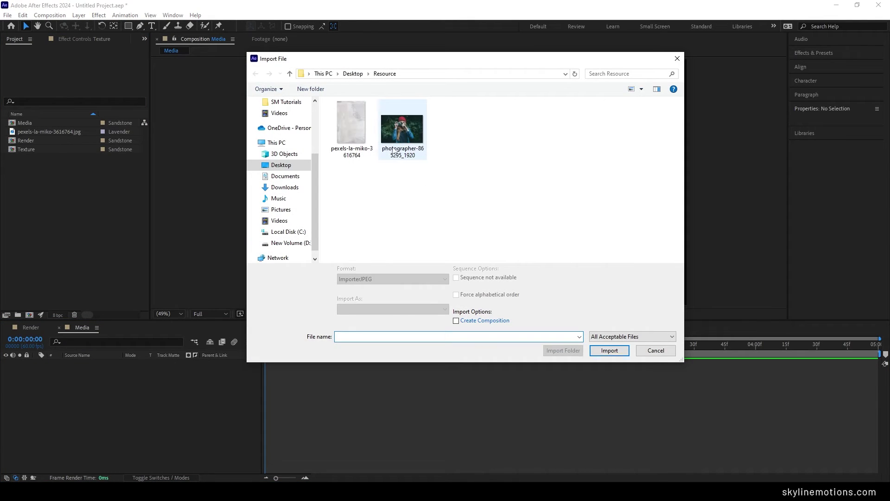
left_click(402, 137)
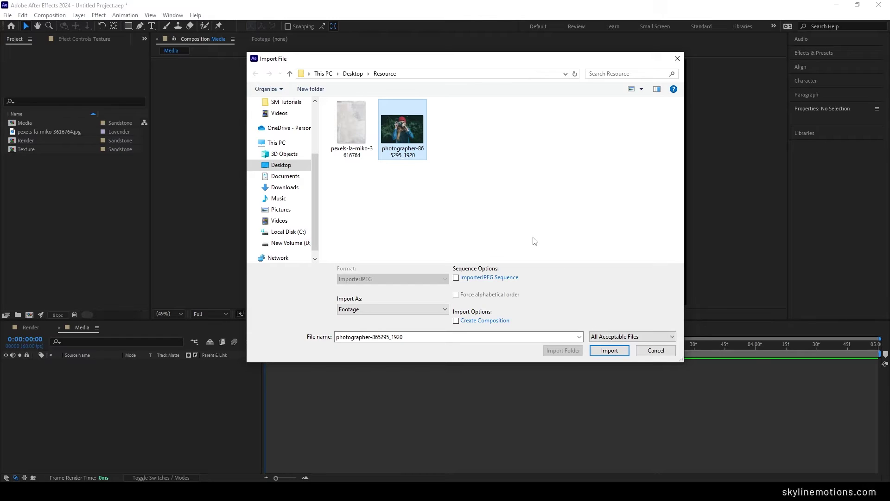
left_click(608, 350)
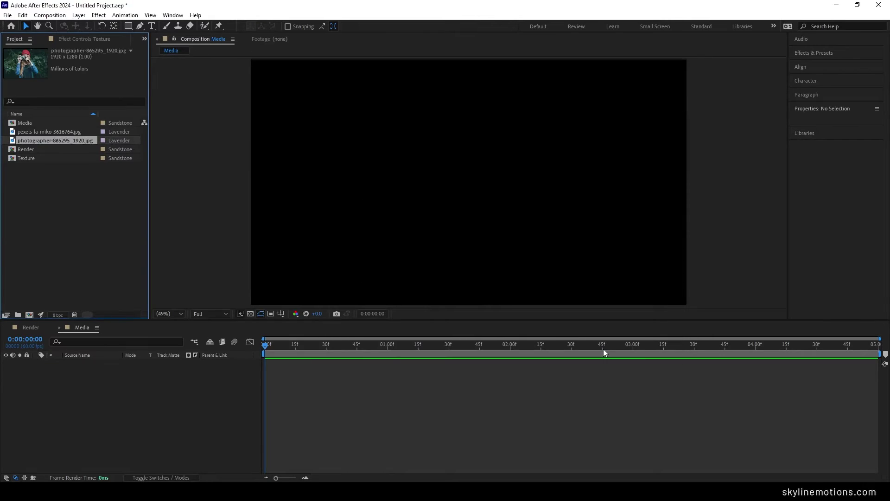
- Add the photographer photo to the Media composition and nudge it down to a vertical position of 636
left_click_drag(59, 147, 133, 360)
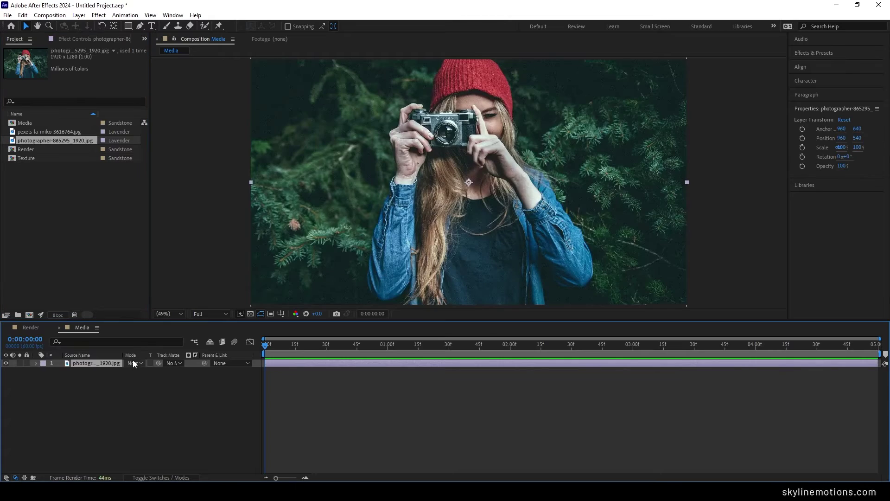
key("Down")
key("Down")
key("Down")
key("Down")
key("Down")
key("Down")
key("Down")
key("Down")
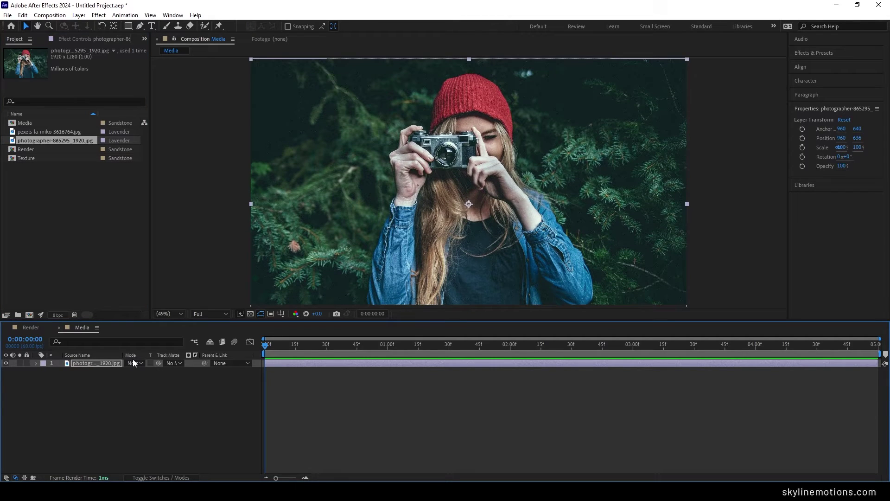
- Add the Media composition to the Render composition as a layer above Texture
left_click(31, 327)
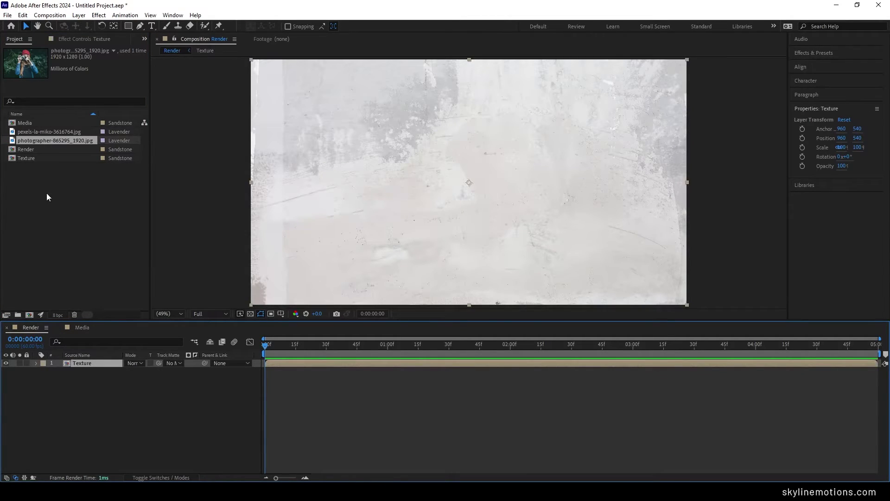
left_click_drag(29, 124, 94, 362)
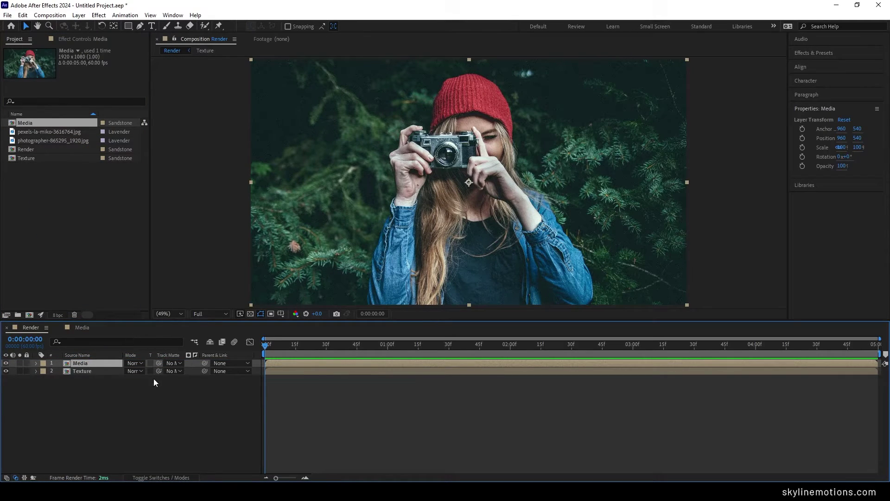
- Set a 100% Scale keyframe on the Media layer at the last frame, 0:00:04:59
left_click_drag(380, 347, 680, 346)
left_click_drag(734, 383, 880, 398)
key("s")
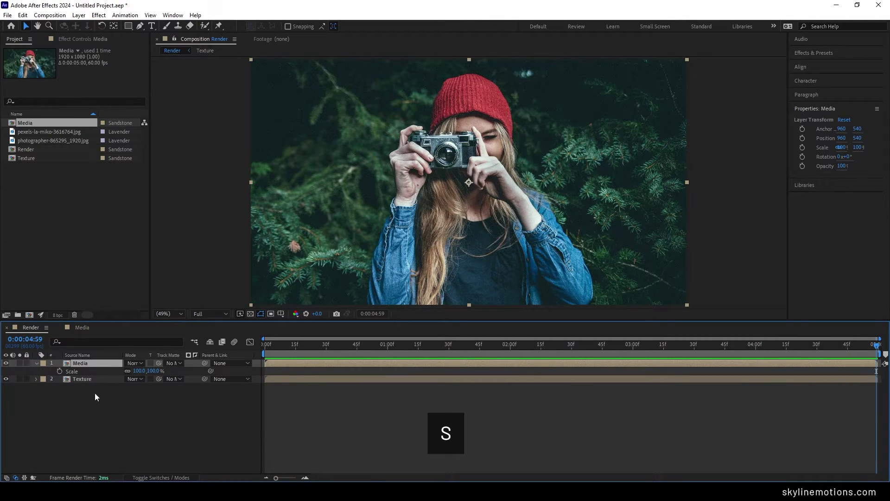
left_click(60, 371)
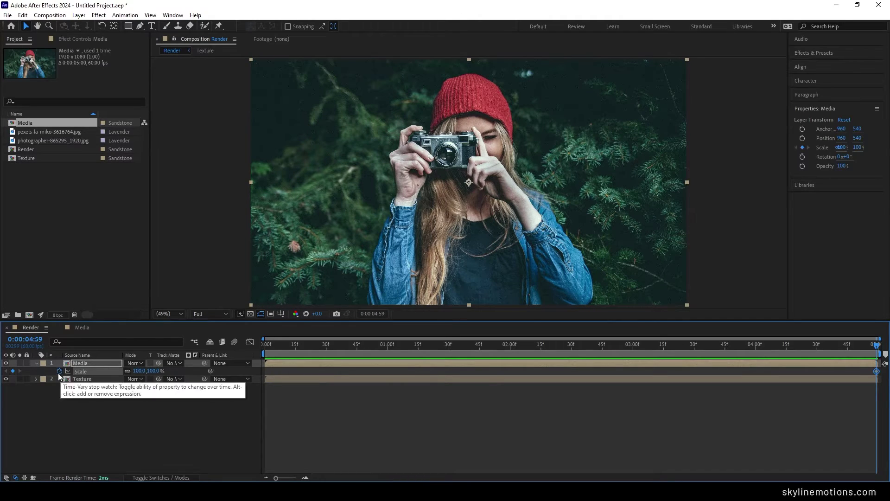
- Add a 125% Scale keyframe to the Media layer at the first frame and preview the scale animation
left_click_drag(330, 348, 261, 353)
left_click(156, 371)
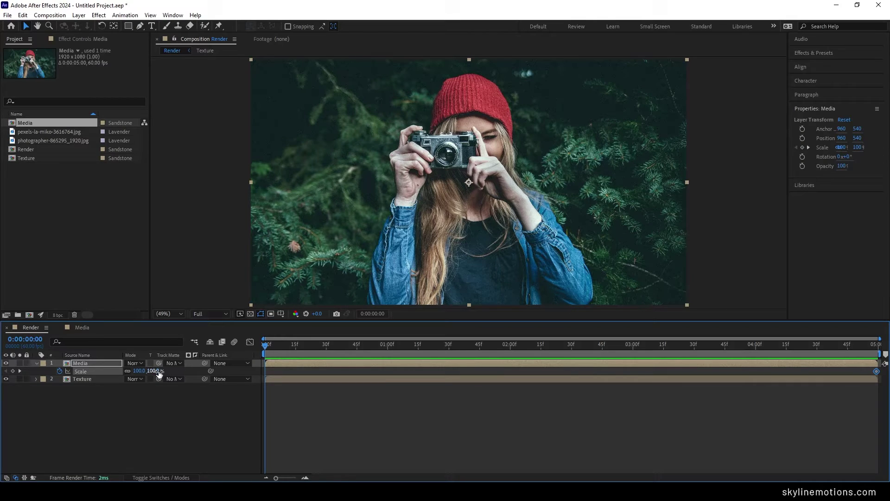
left_click(158, 371)
type("125")
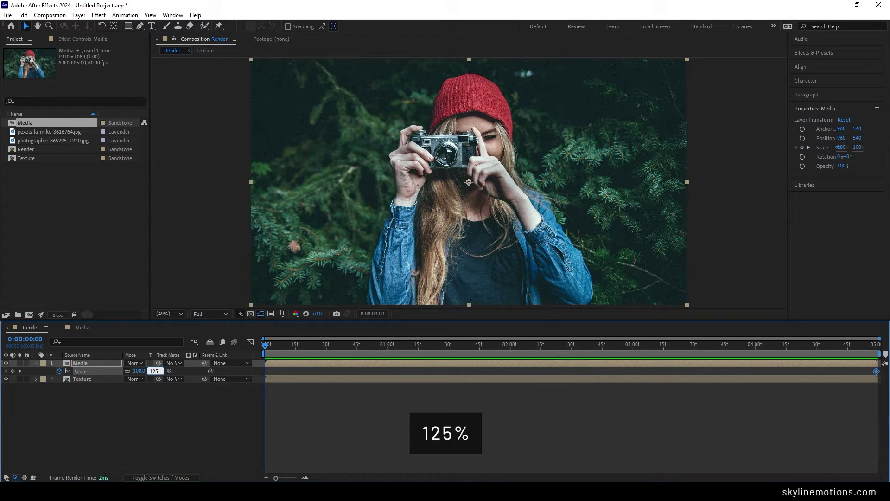
key("Return")
key("space")
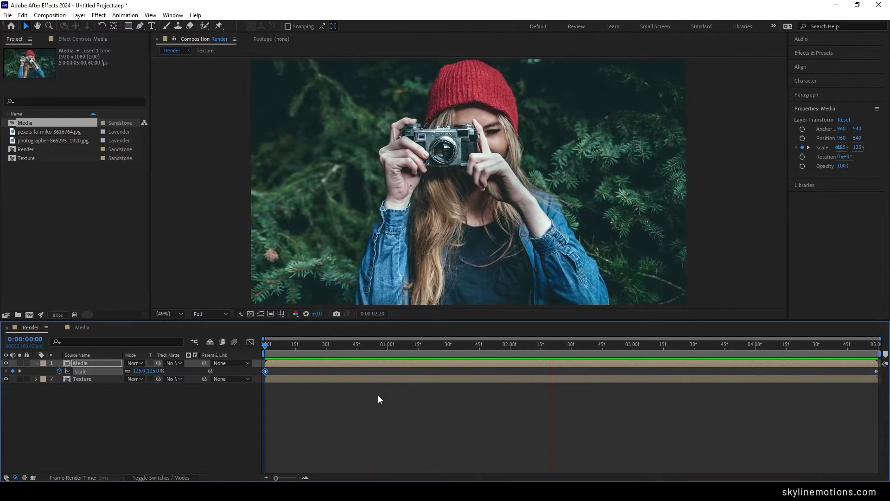
key("space")
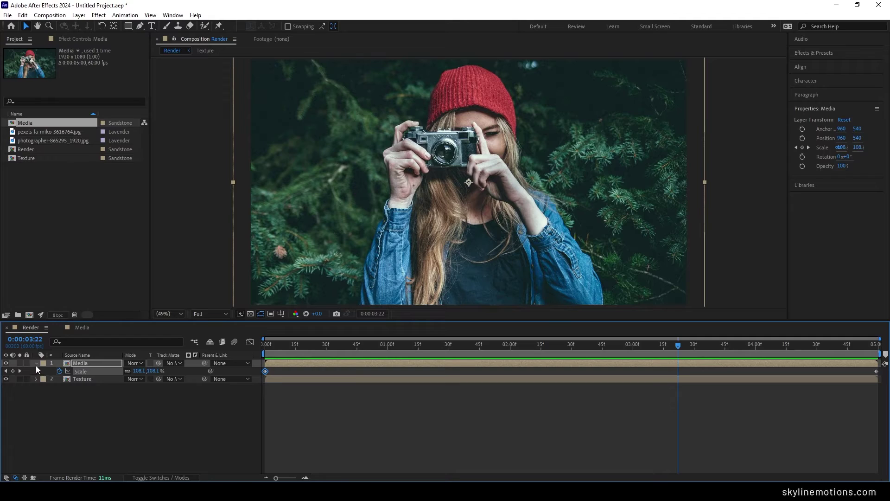
left_click(36, 364)
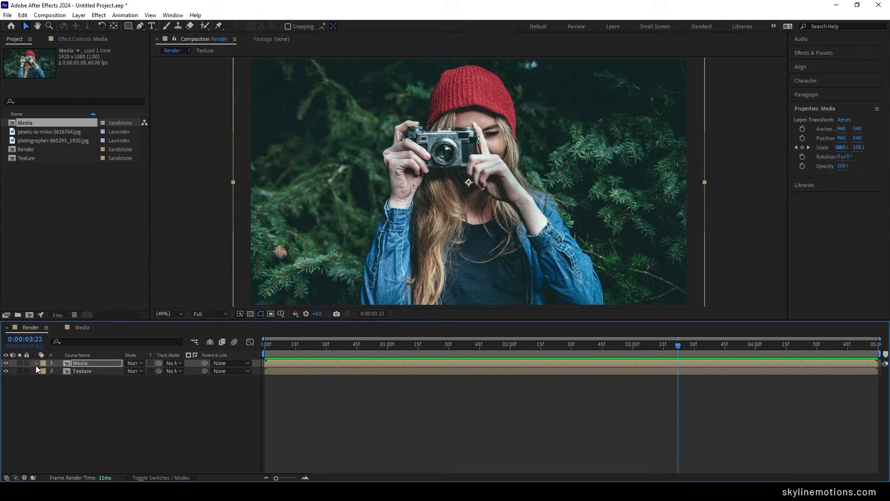
- Find the Tint effect and apply it to the Media layer
left_click(819, 54)
left_click(824, 65)
type("tint")
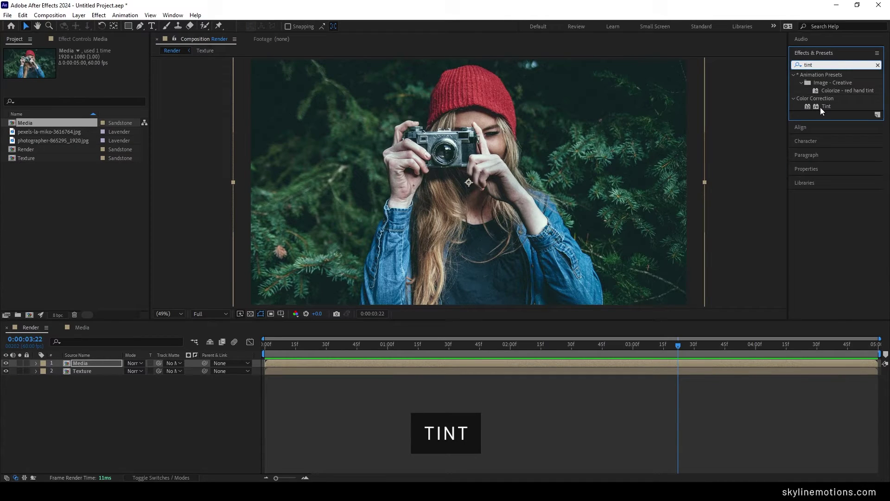
left_click_drag(820, 107, 534, 182)
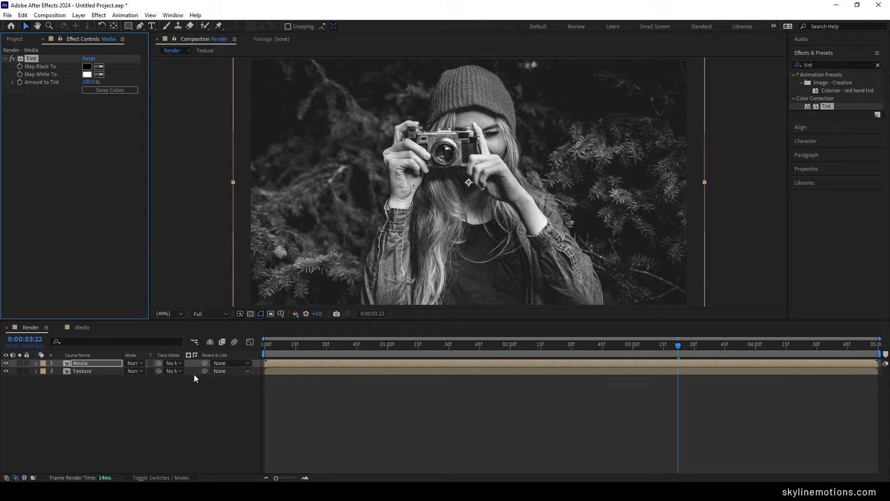
- Pre-compose the Media layer as Media Ani, moving all attributes into the new composition
right_click(103, 363)
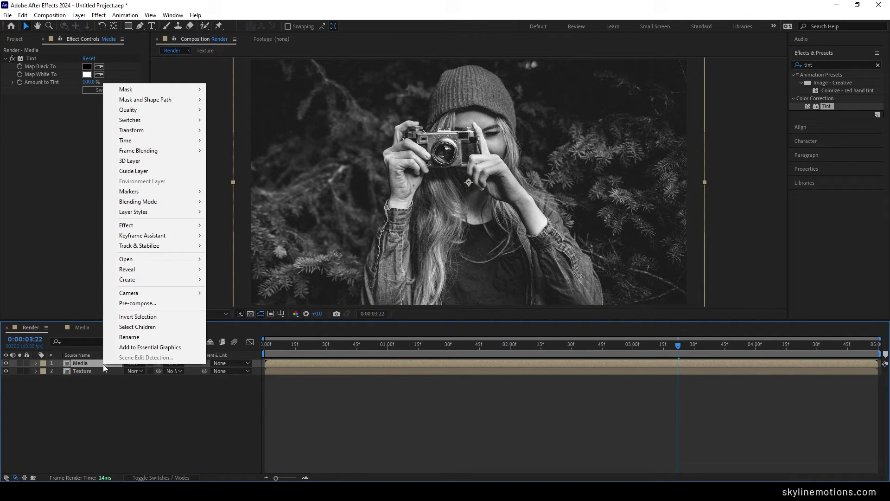
left_click(138, 304)
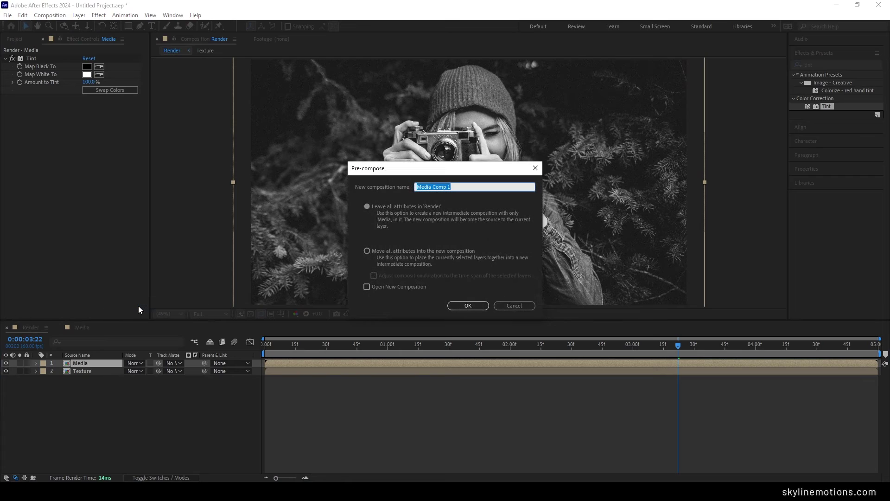
left_click(374, 251)
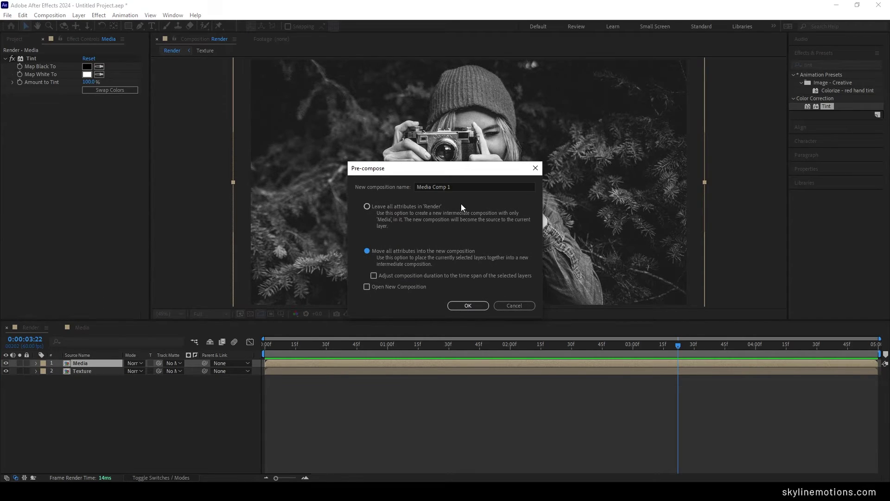
left_click_drag(451, 187, 433, 188)
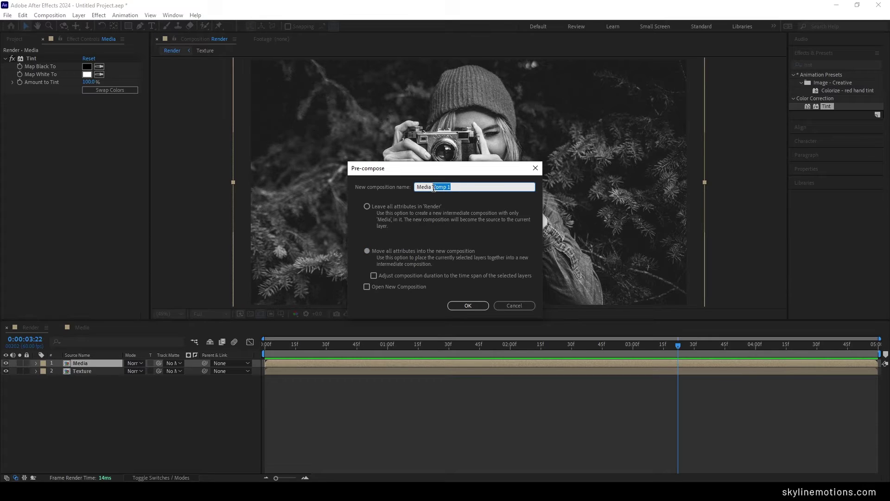
type("An")
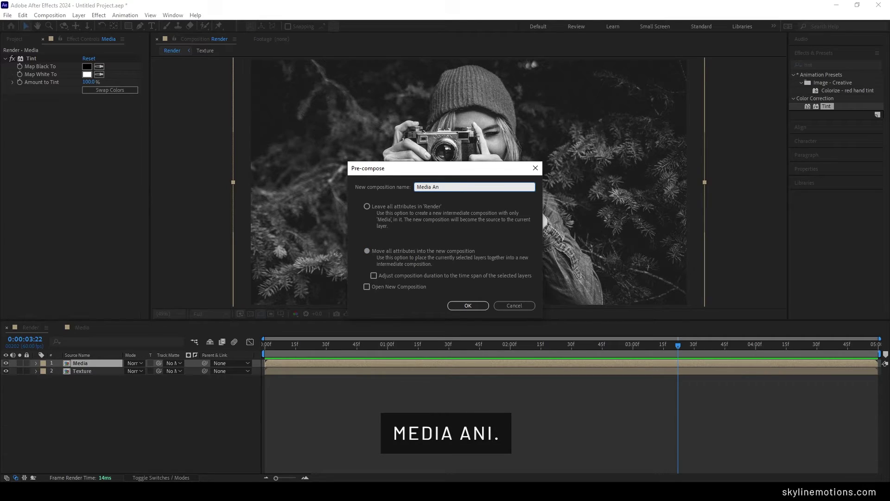
left_click(467, 305)
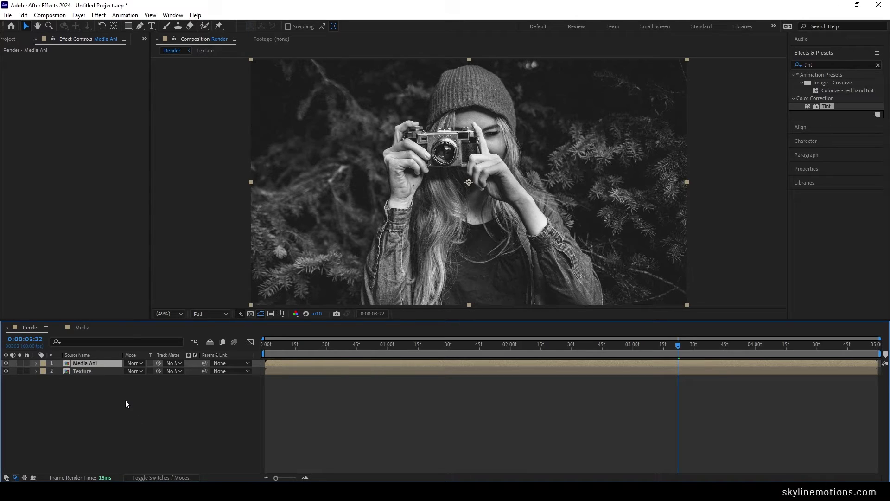
- Set the Media Ani layer's opacity to 15%
key("t")
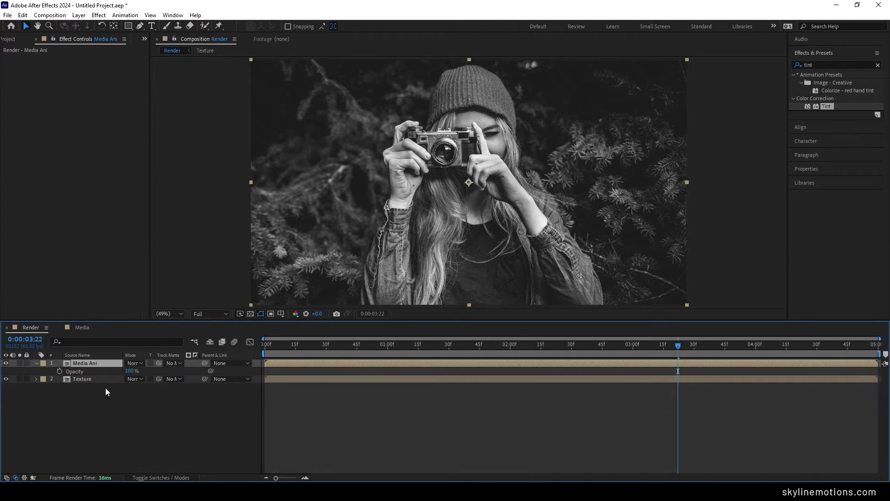
left_click(130, 371)
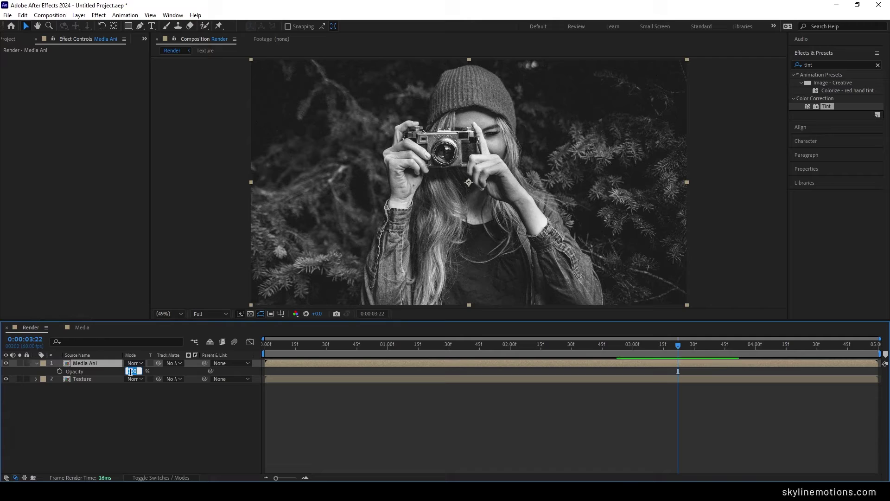
type("15")
key("Return")
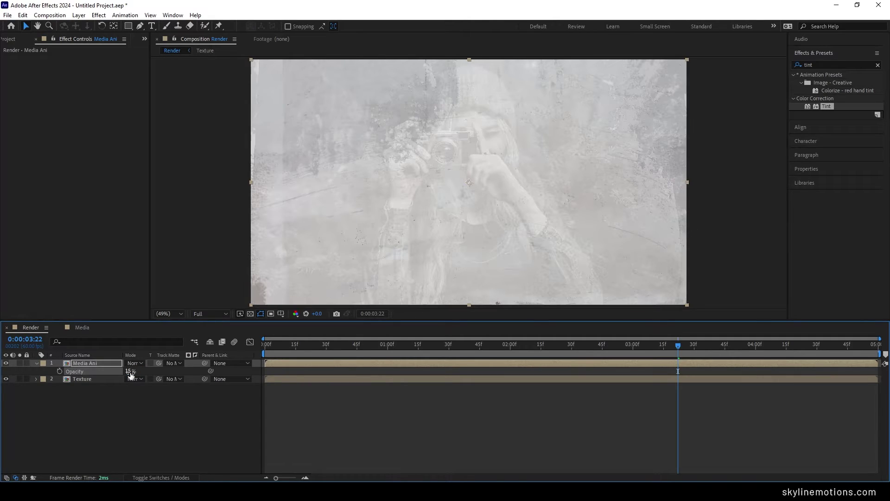
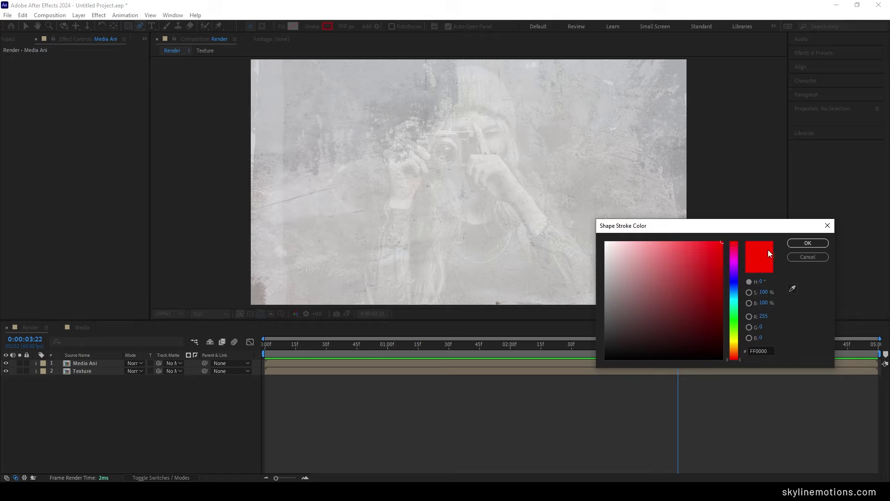
- Draw an open zigzag path with the Pen tool across the whole frame, using a red FF0000 stroke 350 px wide
left_click(808, 243)
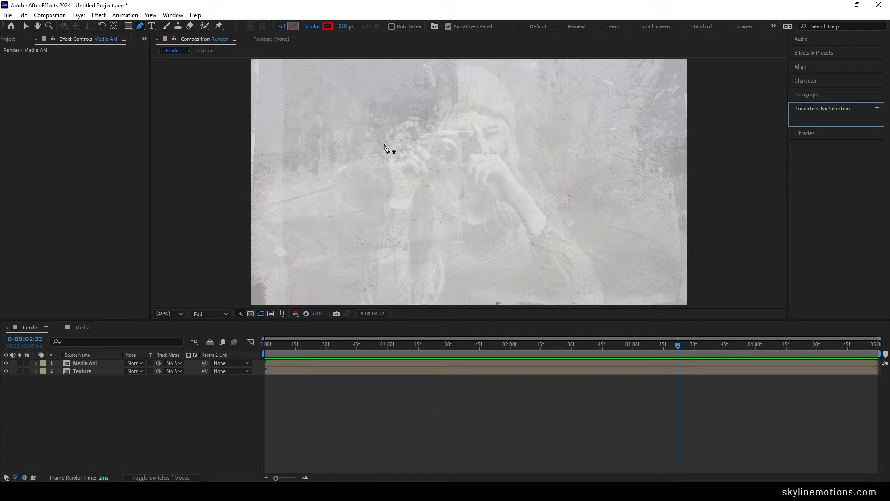
key("comma")
key("comma")
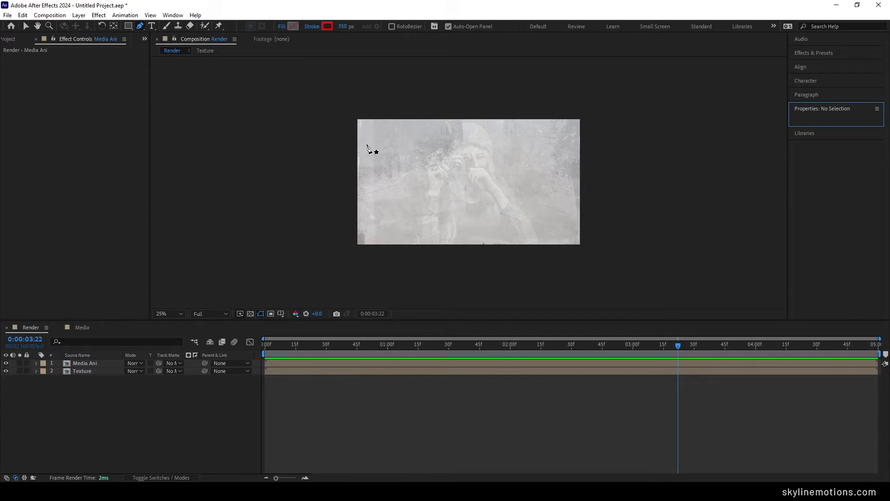
left_click(329, 147)
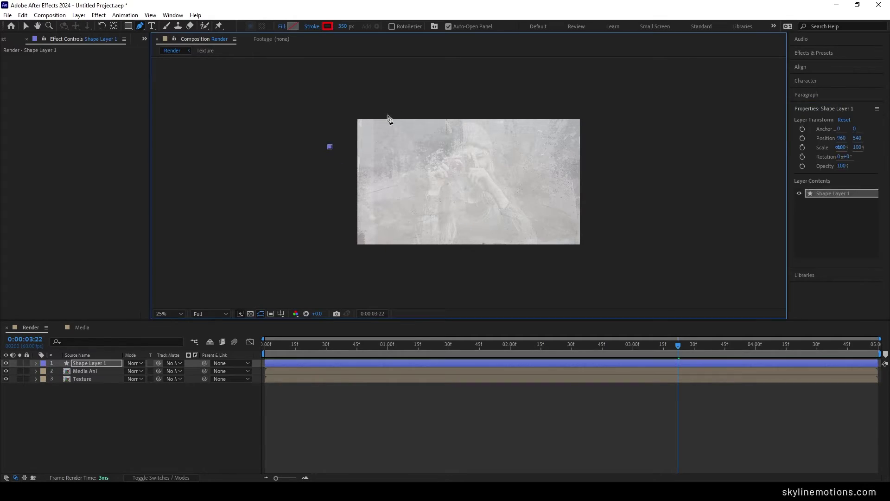
left_click(402, 102)
left_click(346, 204)
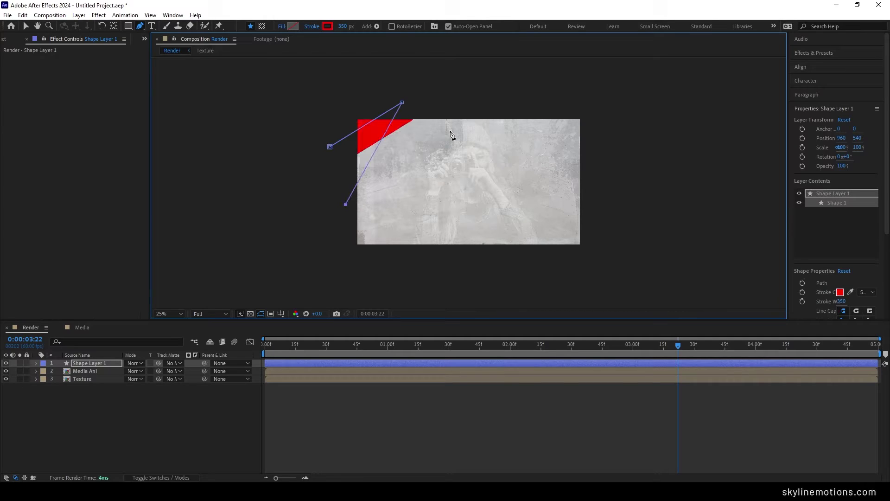
left_click(458, 111)
left_click(353, 246)
left_click(510, 112)
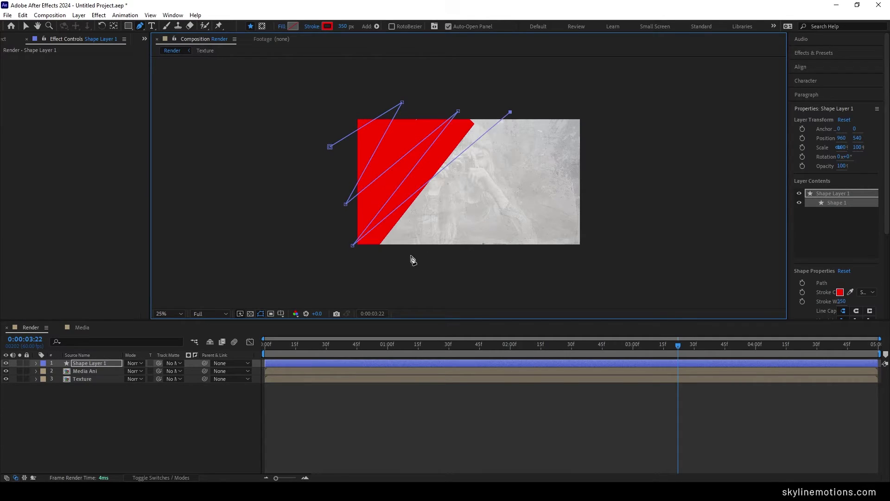
left_click(406, 256)
left_click(556, 115)
left_click(478, 262)
left_click(603, 124)
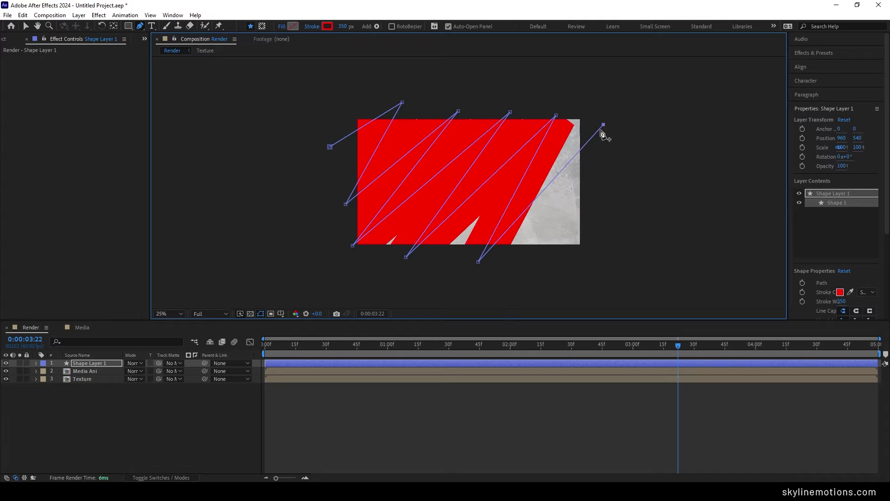
left_click(534, 263)
left_click(622, 218)
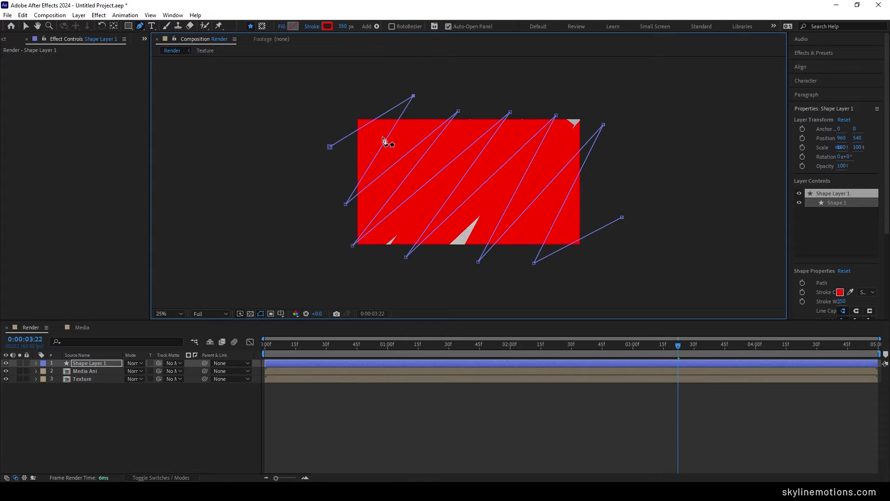
- Reposition the zigzag path's points outside the frame so the red stroke covers the remaining gaps
left_click_drag(402, 102, 413, 96)
left_click_drag(458, 112, 469, 110)
left_click_drag(352, 245, 351, 259)
left_click_drag(345, 207, 330, 215)
left_click_drag(510, 112, 568, 110)
left_click_drag(478, 262, 466, 266)
left_click_drag(604, 125, 610, 130)
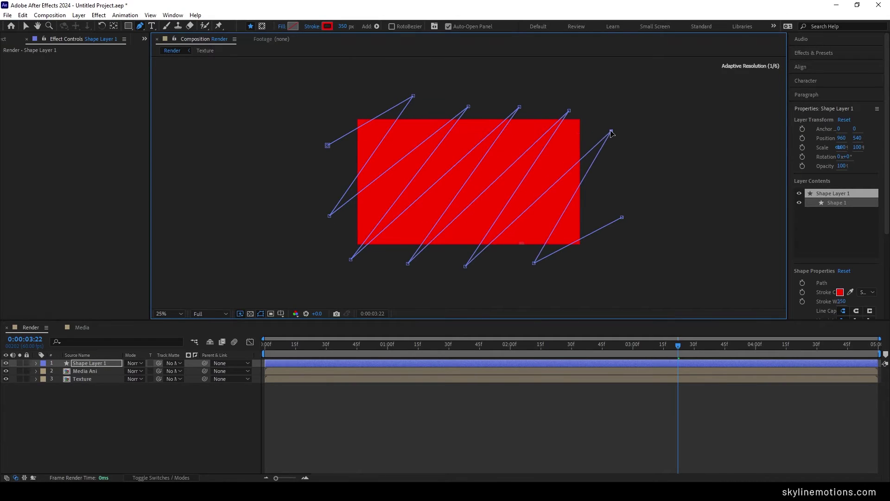
left_click_drag(534, 263, 527, 264)
left_click_drag(622, 217, 618, 220)
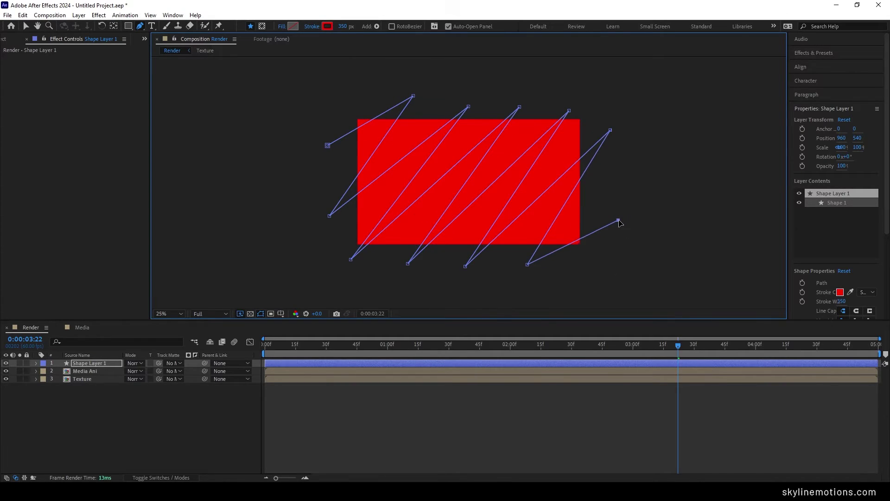
- Rename the zigzag shape layer as Stroke Ani
left_click(101, 363)
right_click(100, 363)
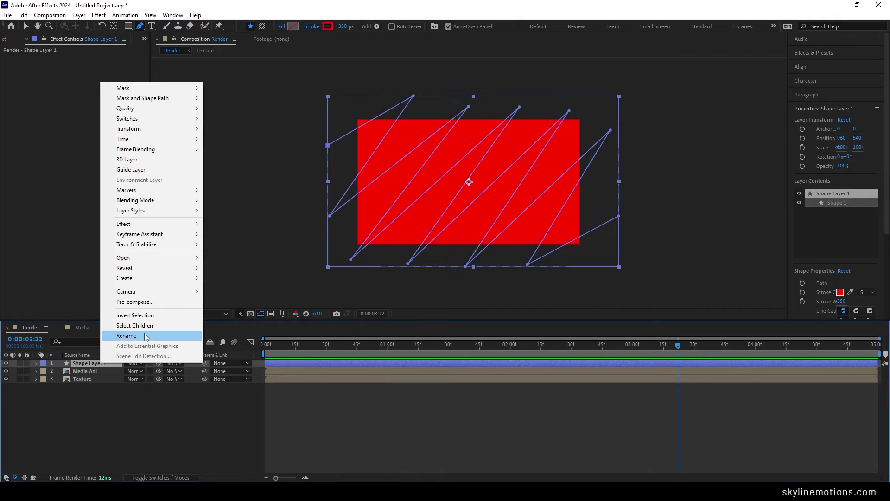
left_click(144, 336)
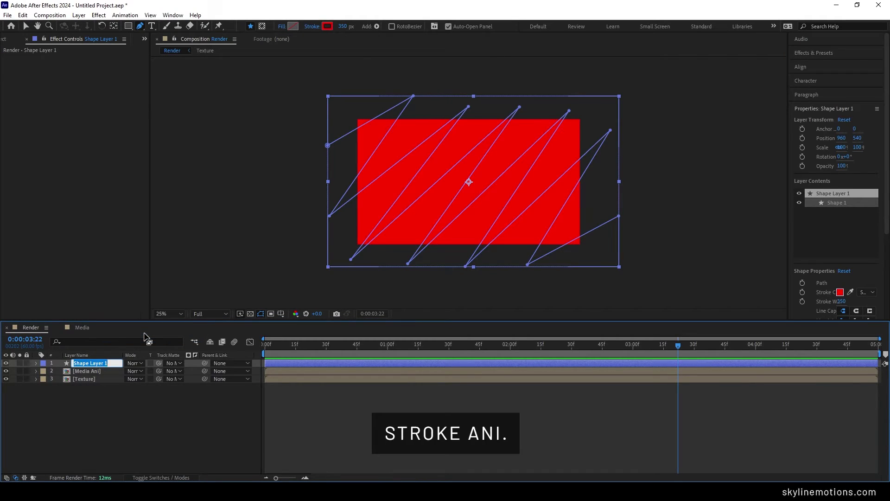
key("BackSpace")
type("Stroke Ani")
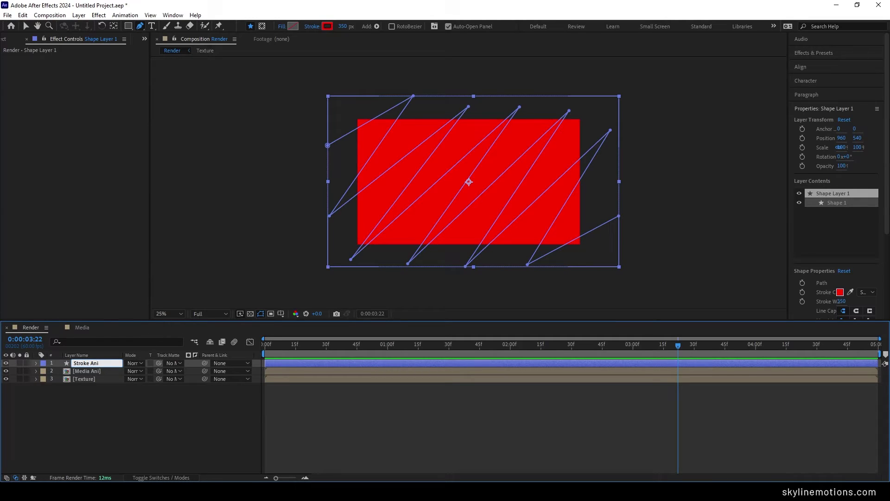
key("Return")
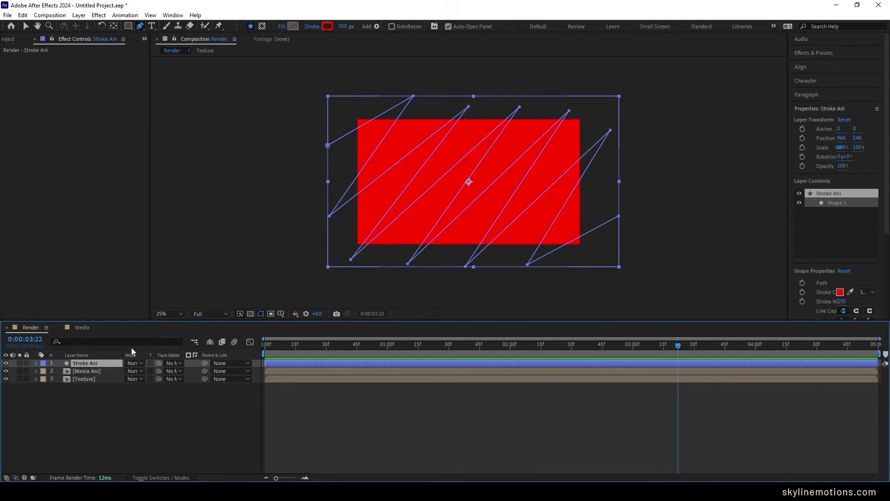
- Add a Trim Paths operator to the contents of the Stroke Ani layer
left_click(36, 363)
left_click(194, 372)
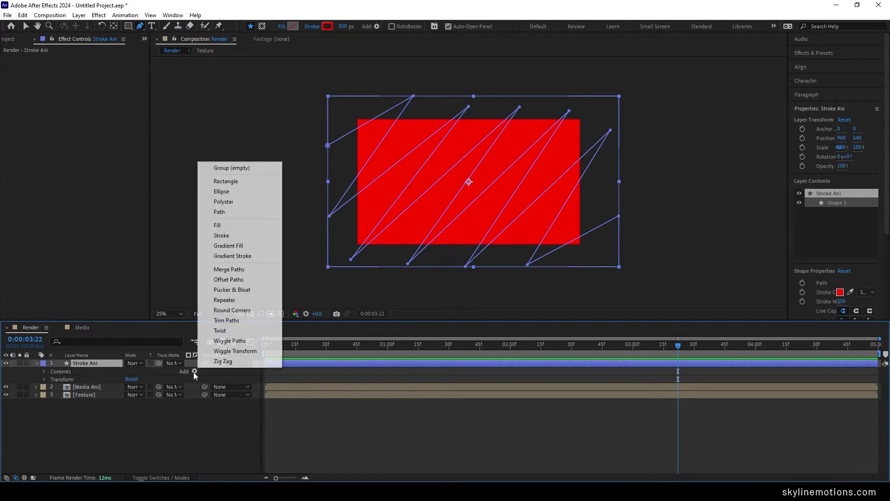
left_click(227, 321)
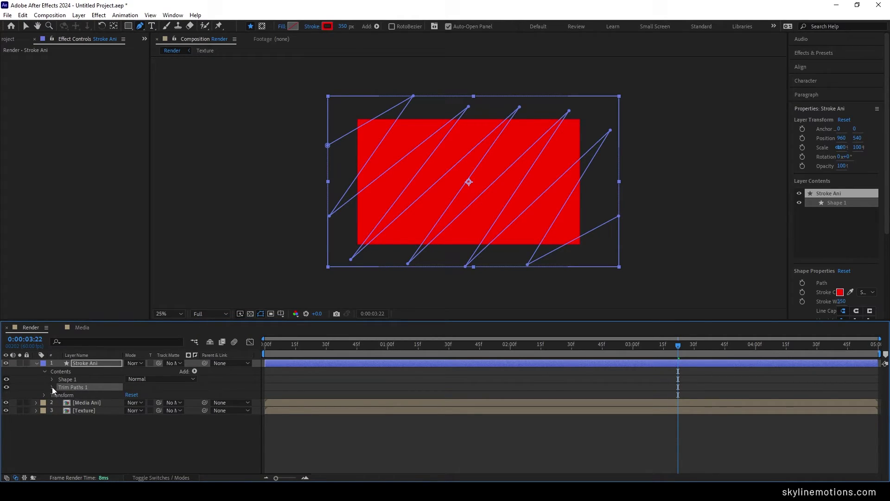
- Set a 100% keyframe for the Trim Paths End property at 0:00:02:00
left_click(52, 387)
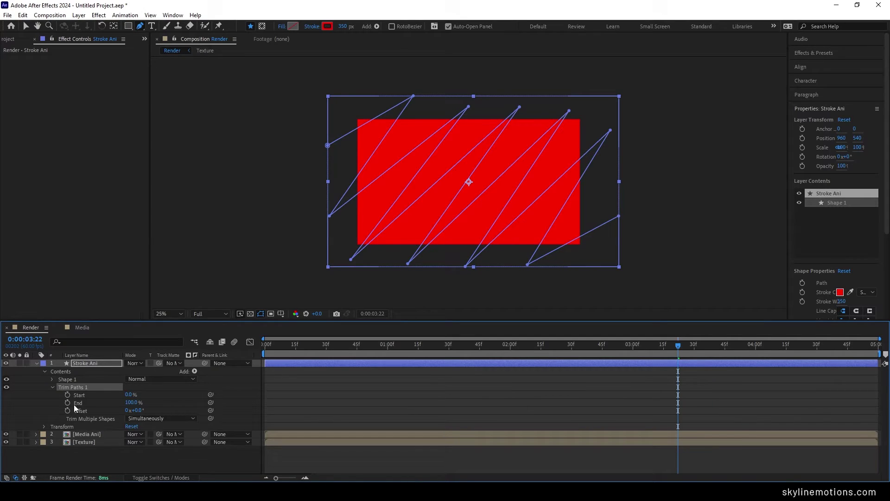
left_click(511, 353)
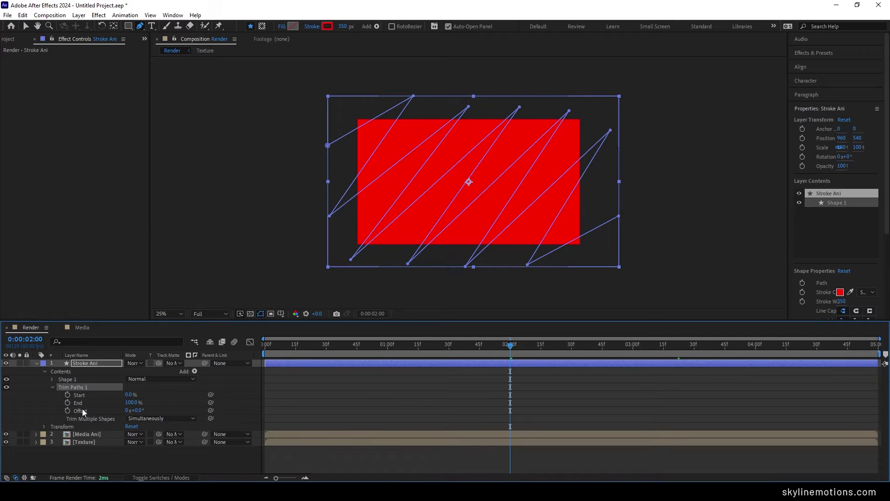
left_click(68, 403)
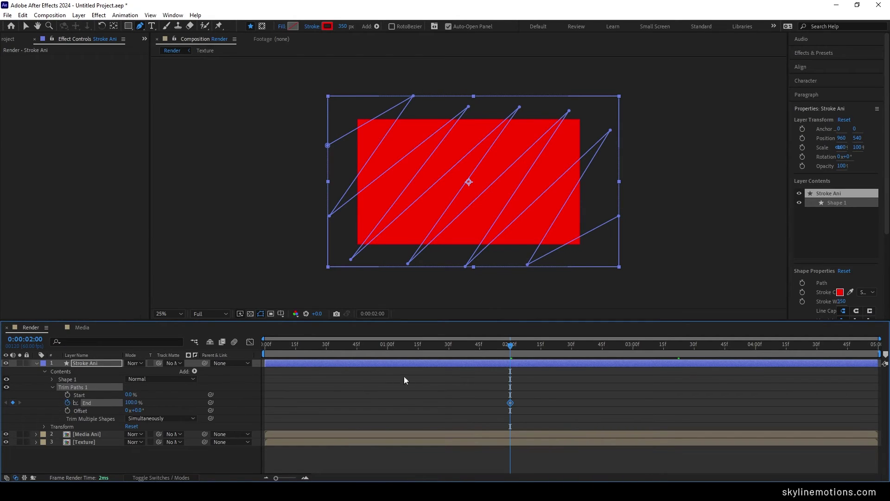
- Set a 0% keyframe for the Trim Paths End property at 0:00:00:00
left_click_drag(452, 344, 246, 357)
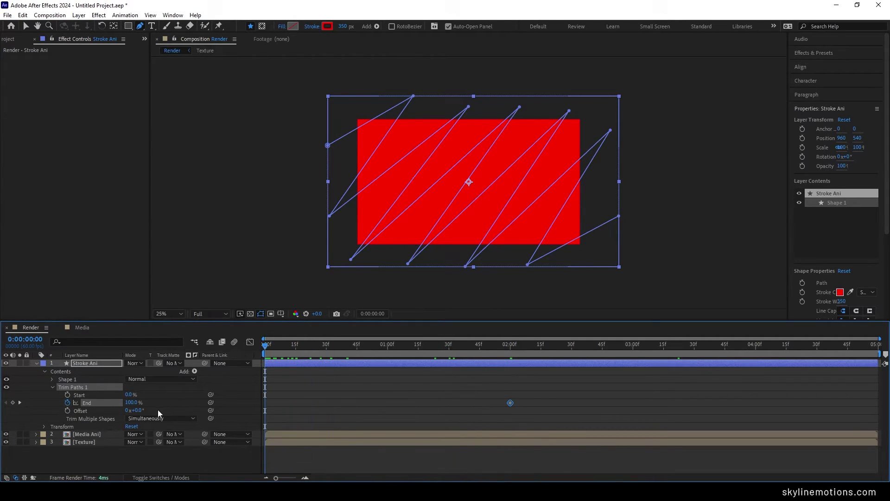
left_click_drag(133, 403, 73, 405)
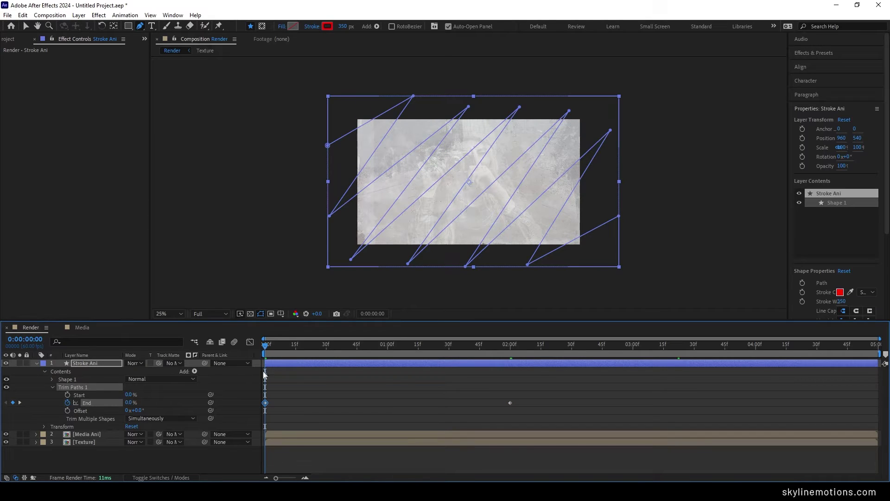
- Keyframe the Trim Paths Start property from 0% at 0:00:03:30 to 100% at 0:00:04:59
left_click_drag(271, 352, 694, 360)
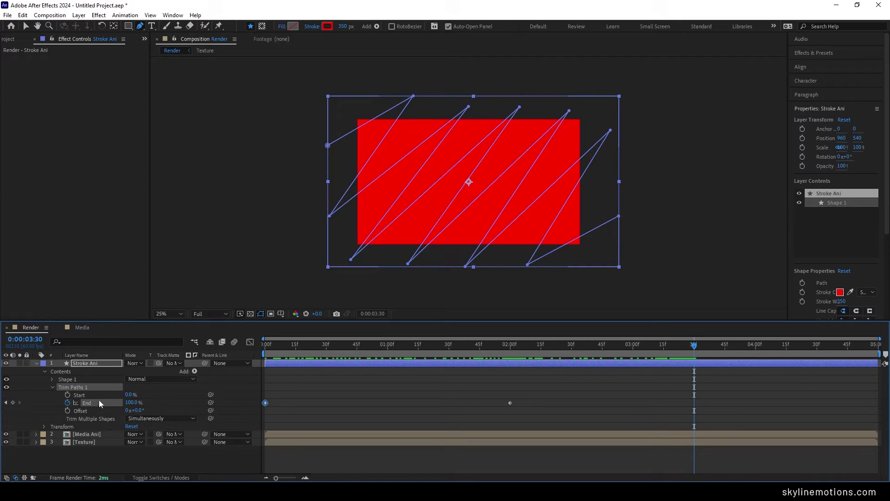
left_click(68, 395)
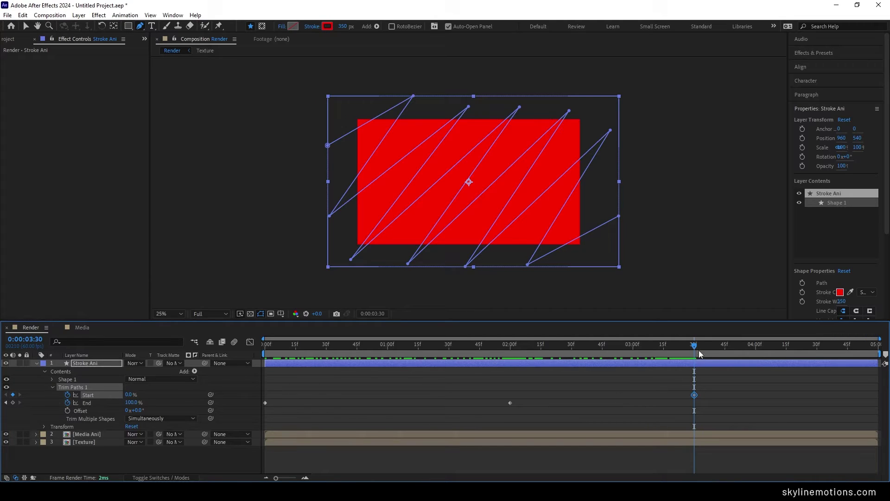
left_click_drag(700, 353, 878, 354)
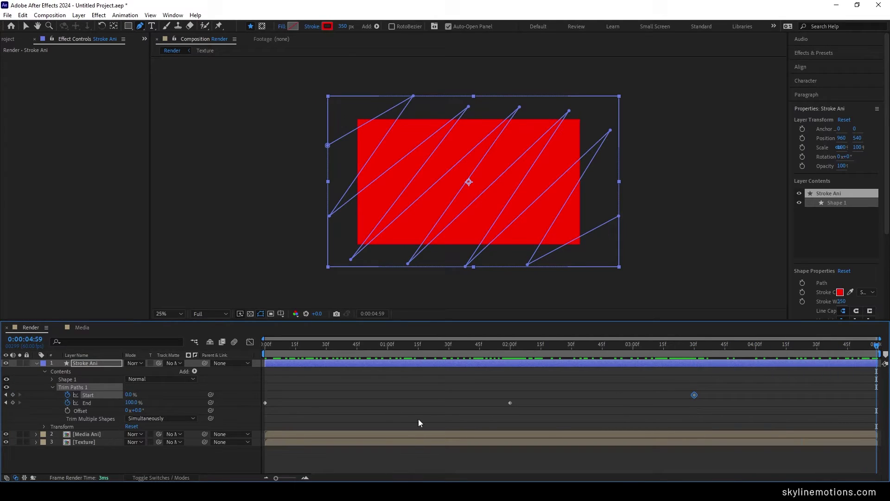
left_click_drag(130, 394, 228, 395)
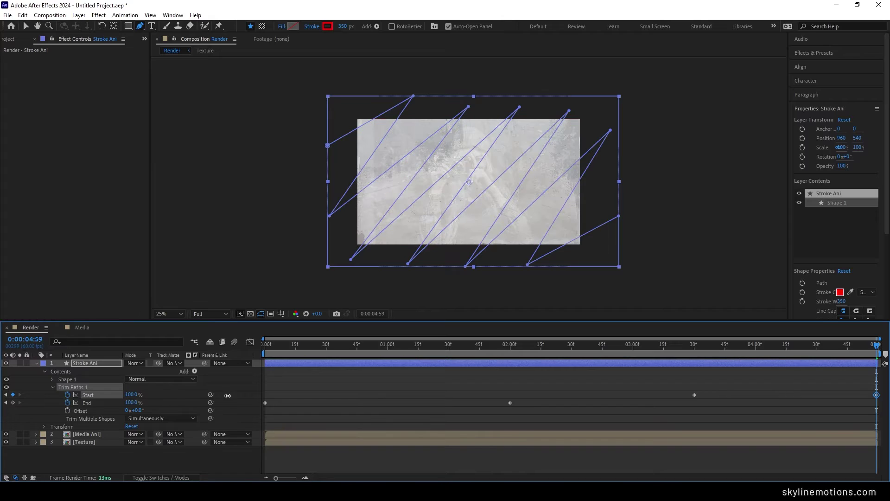
mouse_move(477, 346)
left_mouse_down()
mouse_move(250, 355)
mouse_move(816, 366)
mouse_move(883, 376)
left_mouse_up()
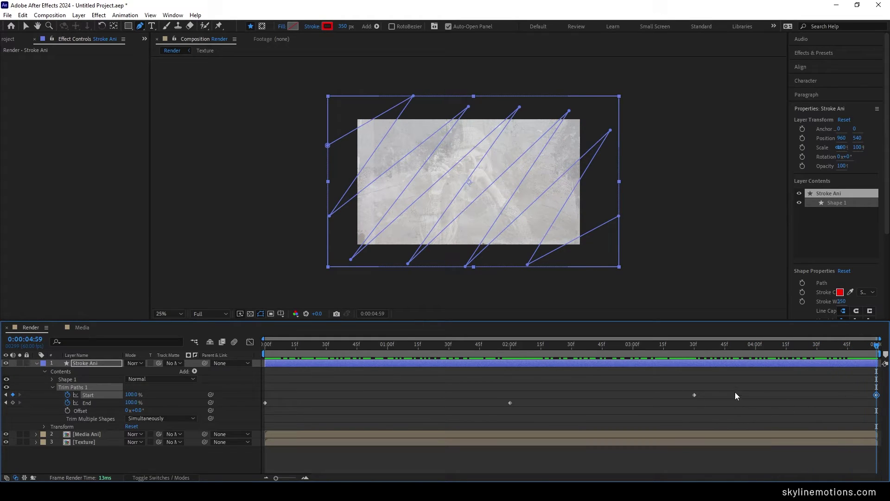
- Apply Easy Ease to all Trim Paths Start and End keyframes and preview the stroke animation
left_click_drag(737, 386, 263, 418)
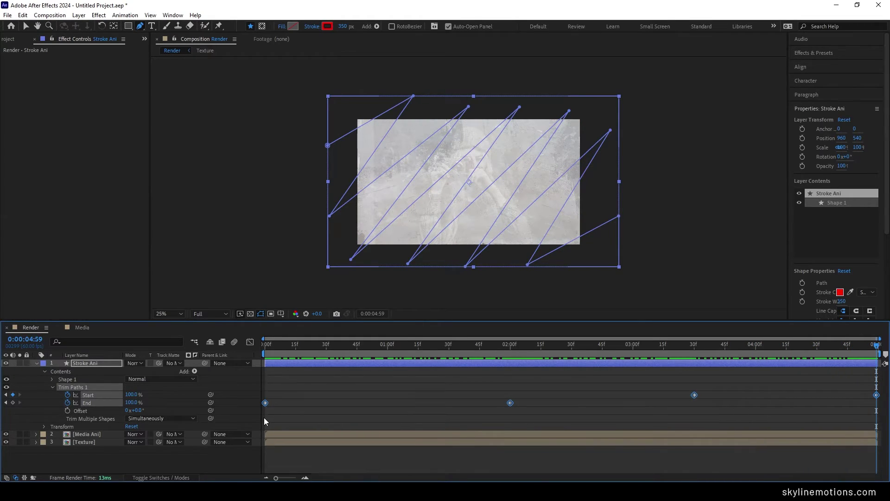
key("F9")
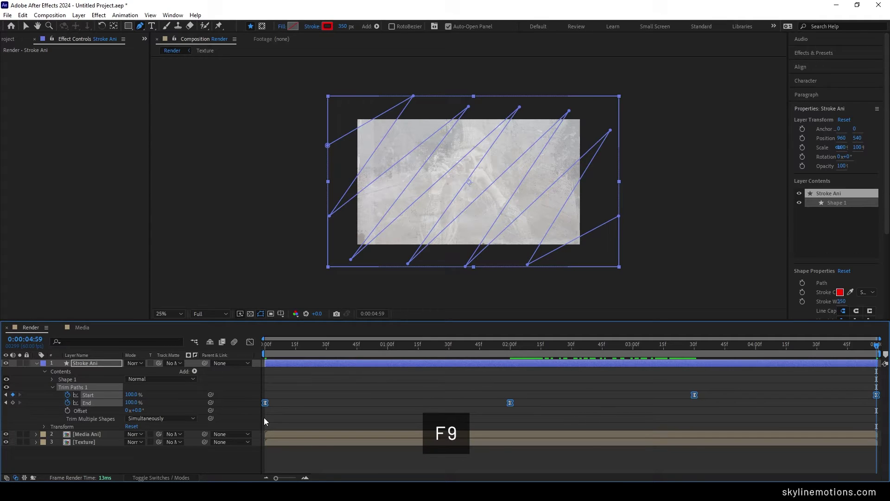
right_click(265, 402)
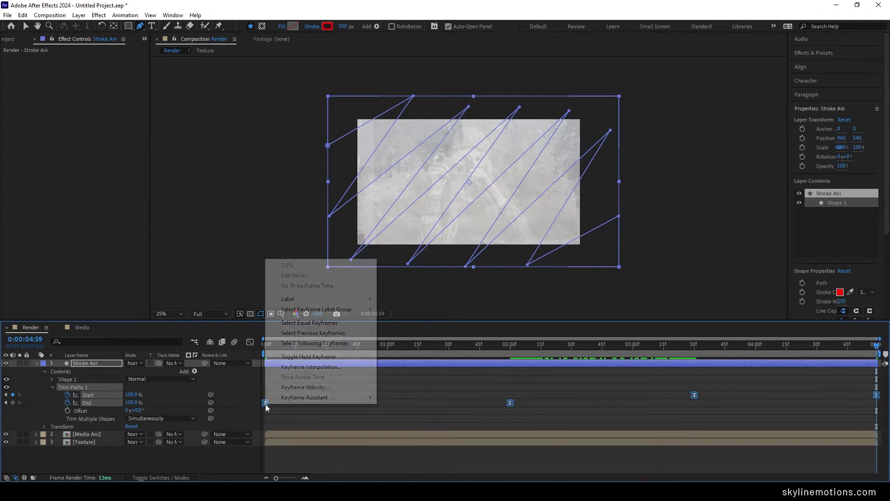
mouse_move(341, 399)
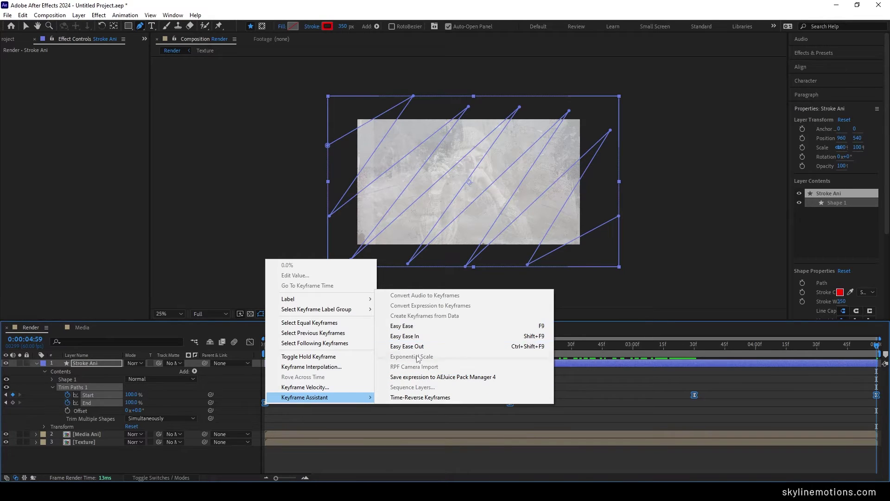
left_click(406, 328)
key("space")
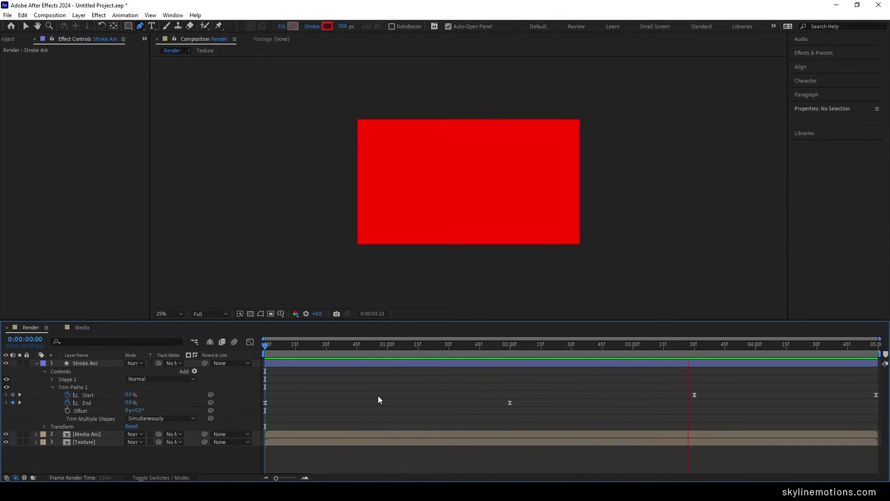
key("space")
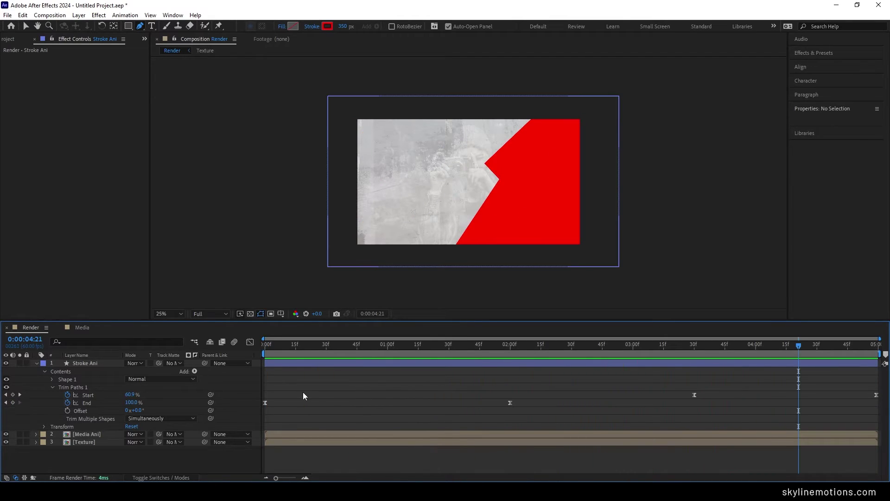
- Find the Roughen Edges effect and apply it to the Stroke Ani layer
left_click(37, 363)
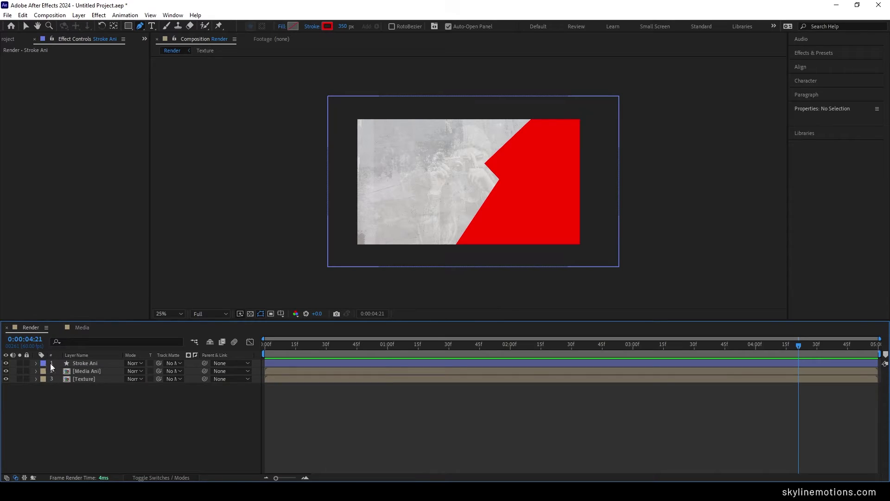
left_click(96, 362)
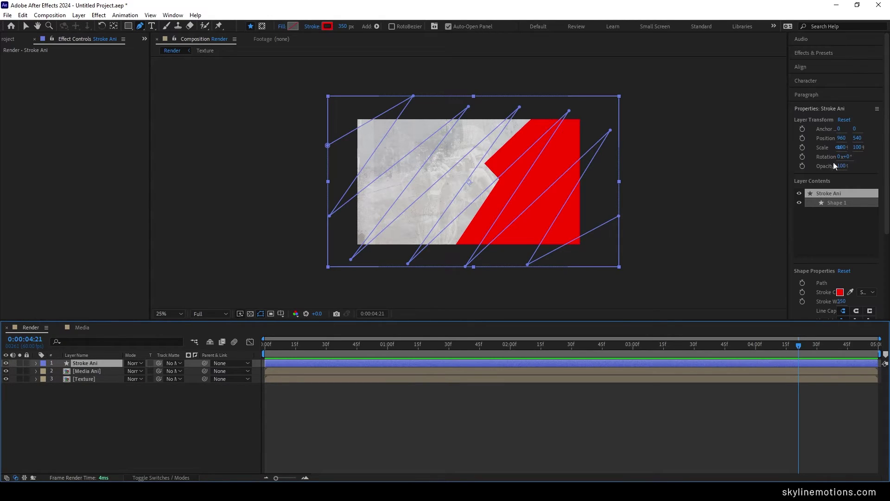
left_click(812, 53)
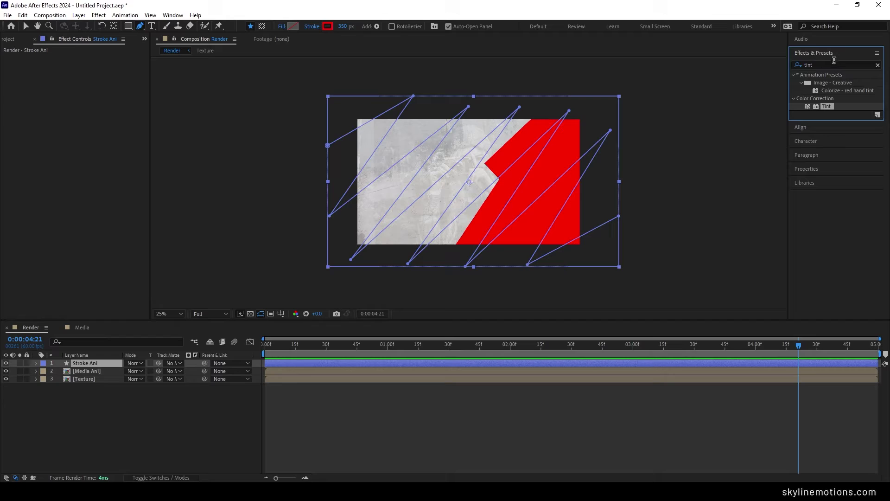
left_click(834, 65)
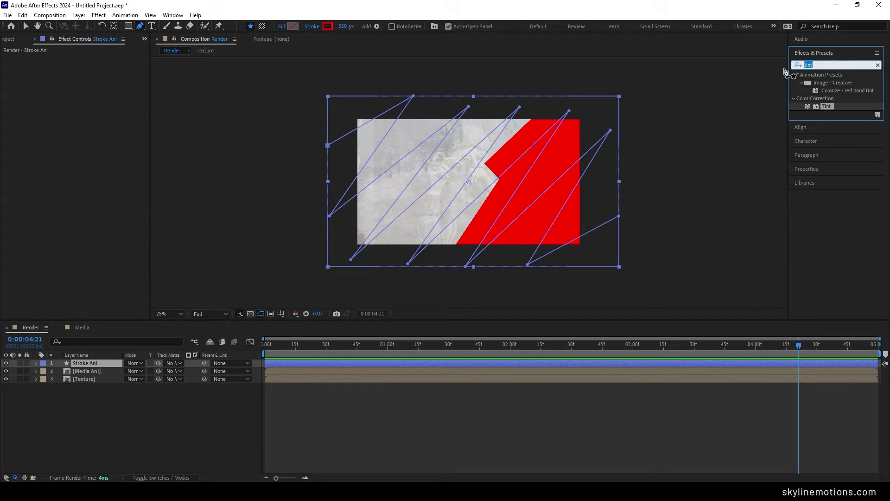
type("rough")
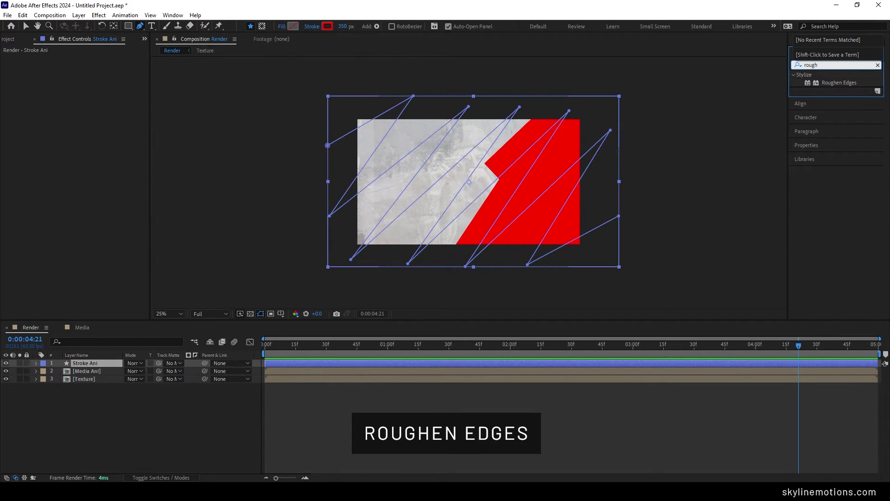
mouse_move(836, 82)
left_mouse_down()
mouse_move(646, 201)
mouse_move(126, 374)
mouse_move(97, 363)
left_mouse_up()
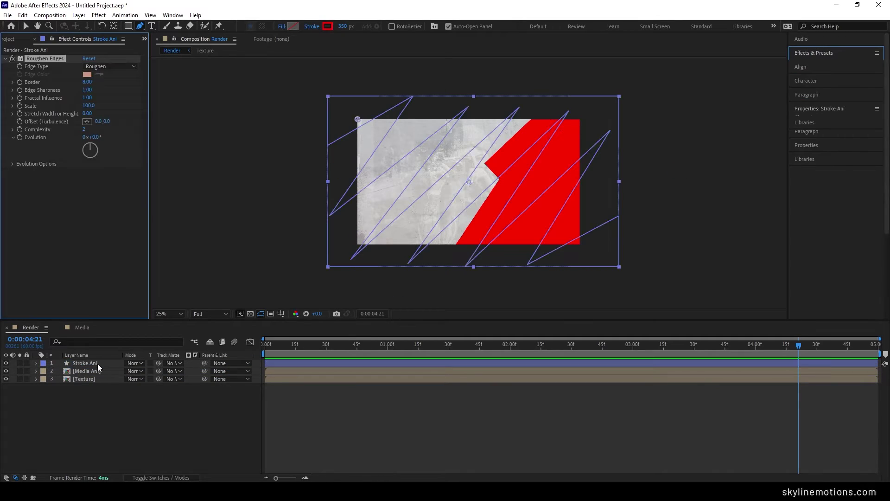
- Set the Roughen Edges Border to 30 and preview the animation from the start
key("period")
key("period")
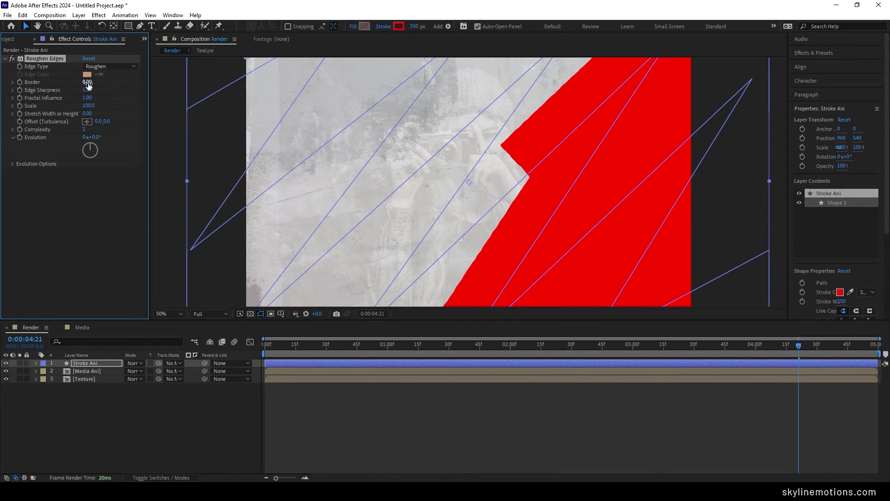
left_click_drag(88, 84, 110, 84)
left_click(88, 83)
type("30")
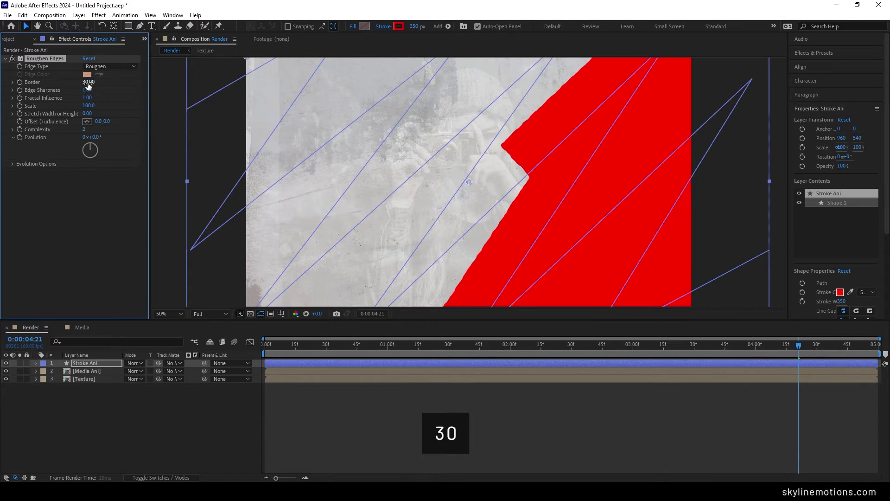
key("Return")
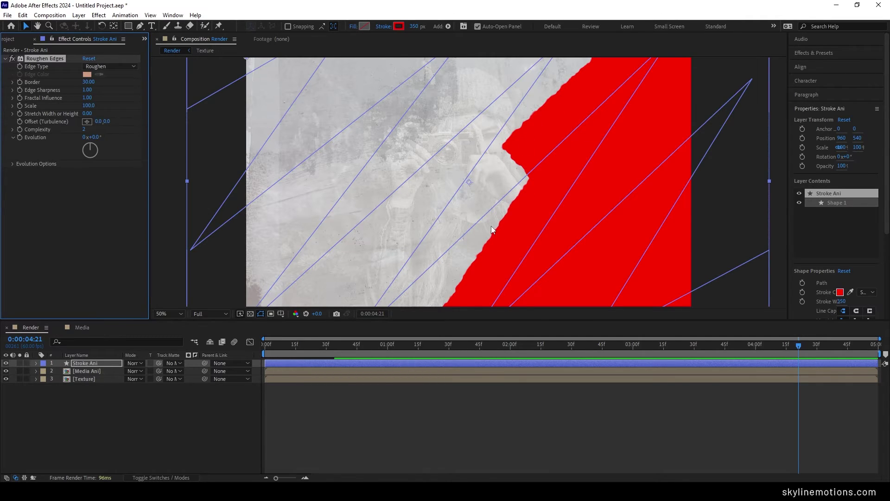
key("Home")
key("space")
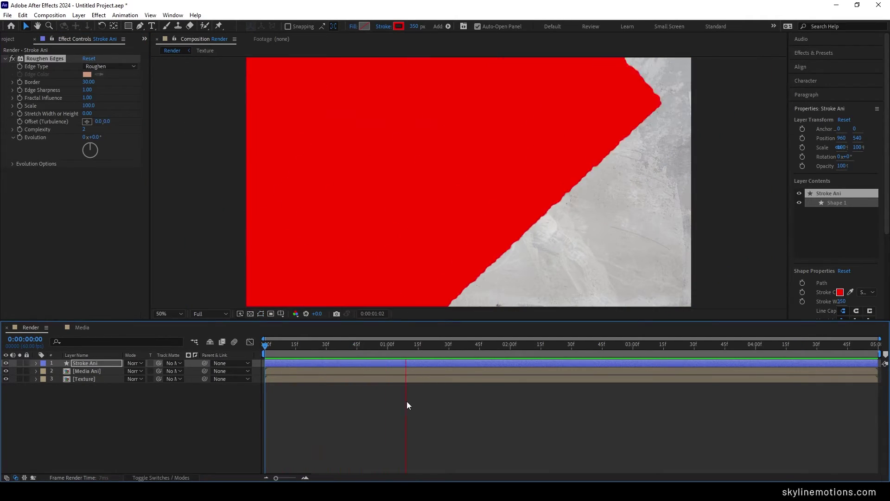
key("space")
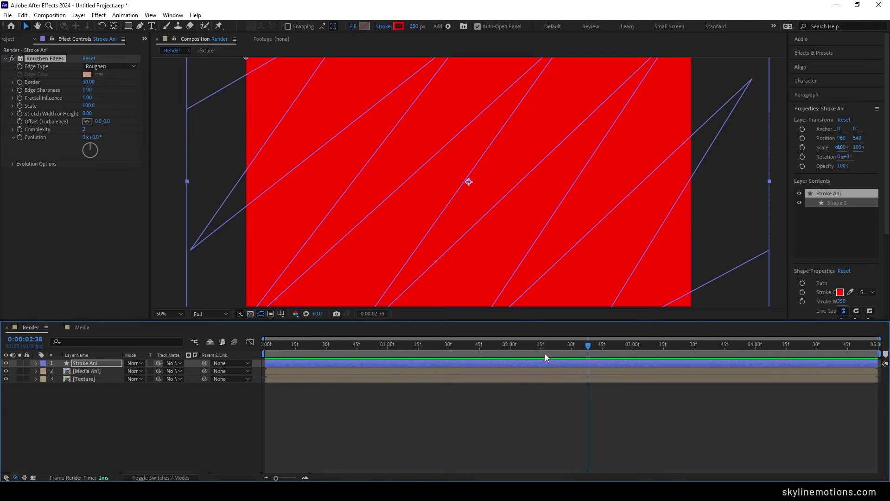
- Go to 0:00:00:46 and move the Stroke Ani layer between Media Ani and Texture
left_click(514, 347)
left_click_drag(498, 347, 360, 353)
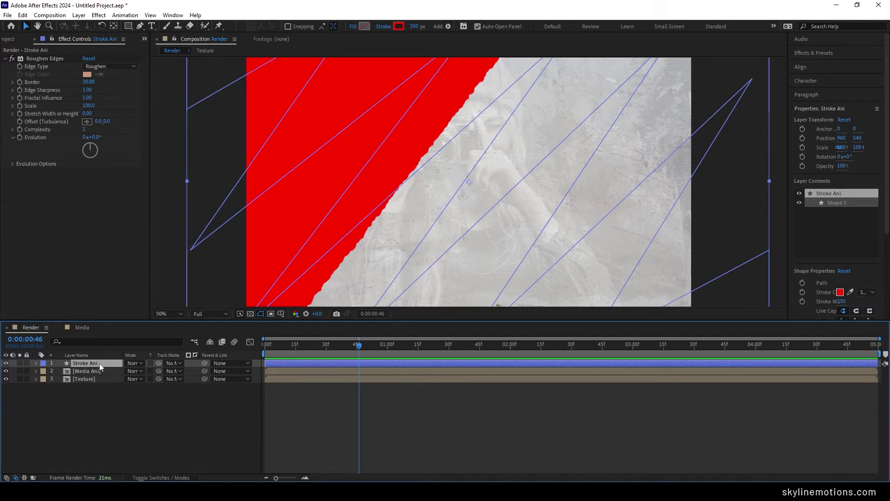
left_click_drag(100, 363, 100, 377)
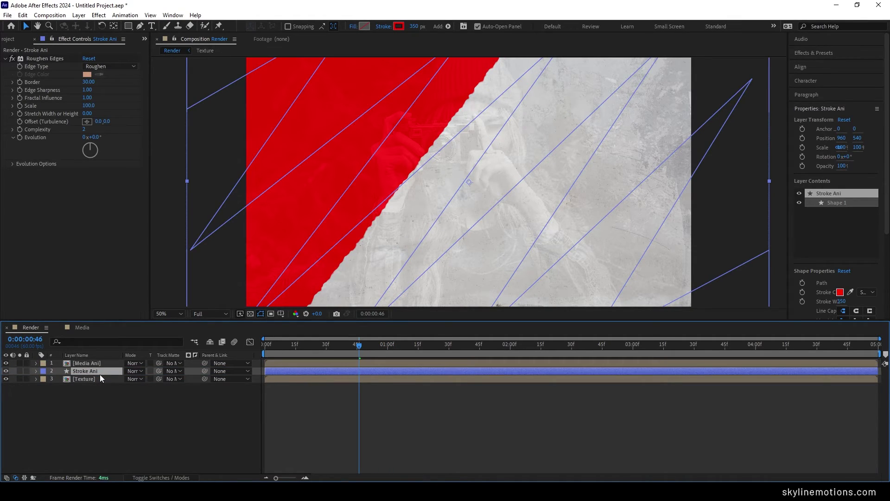
- Use Stroke Ani as the track matte for the Texture layer and preview the reveal from the start
left_click(100, 379)
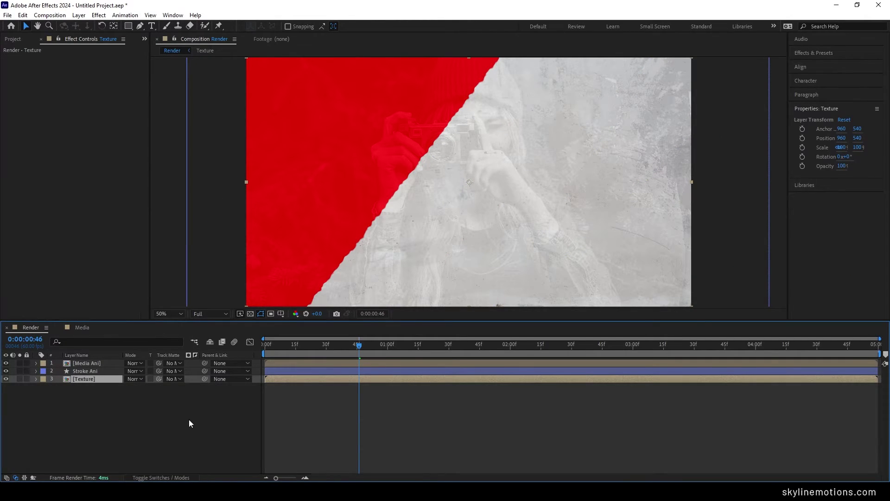
left_click(177, 380)
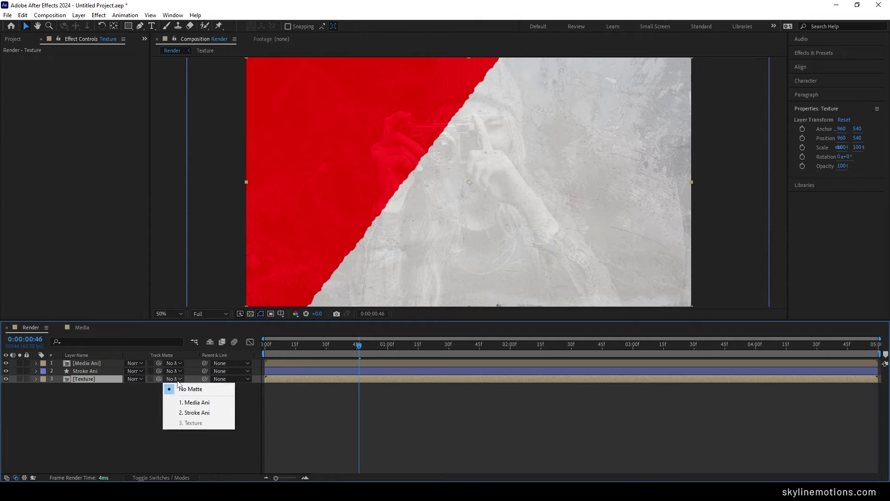
left_click(198, 412)
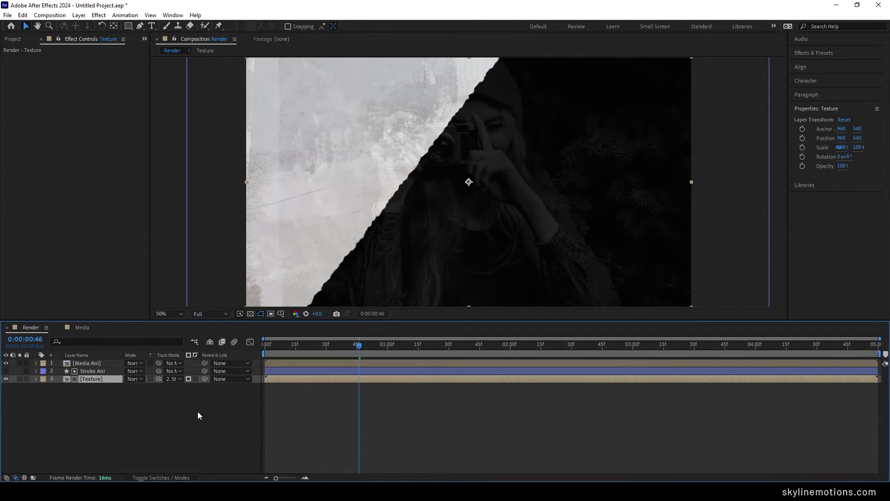
key("Home")
key("space")
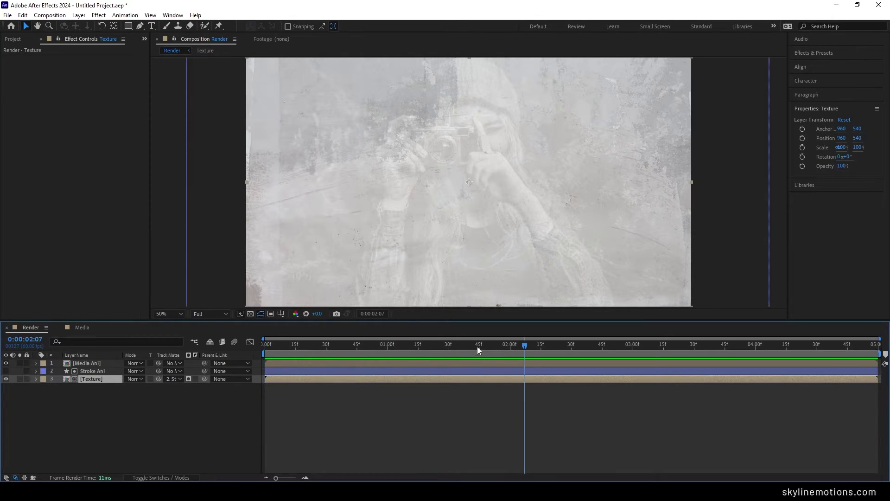
key("space")
key("space")
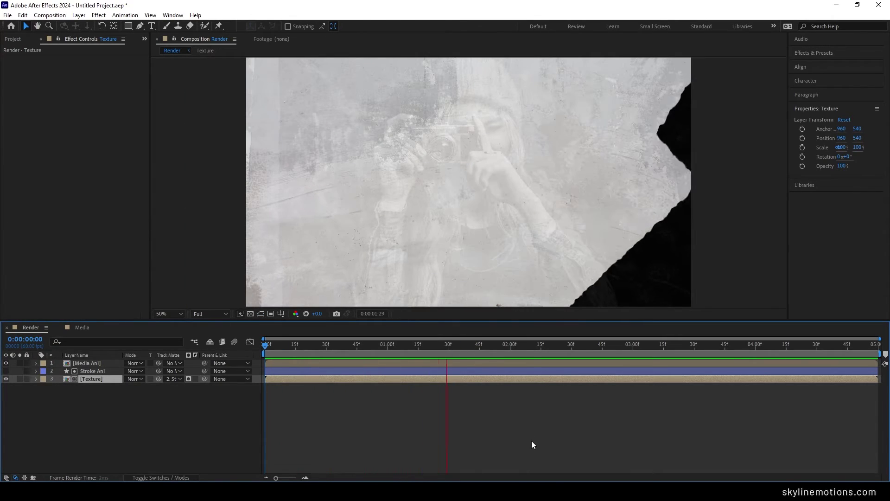
key("space")
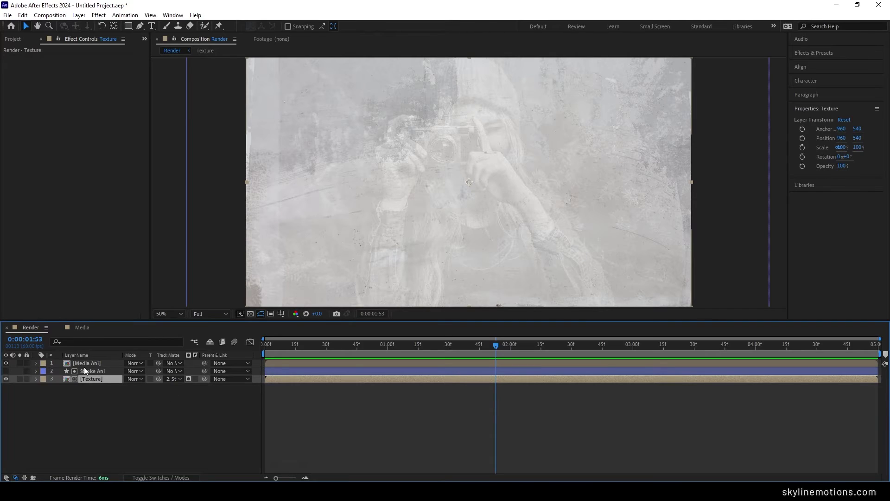
- Duplicate the Stroke Ani layer and place the copy above Media Ani
left_click(97, 372)
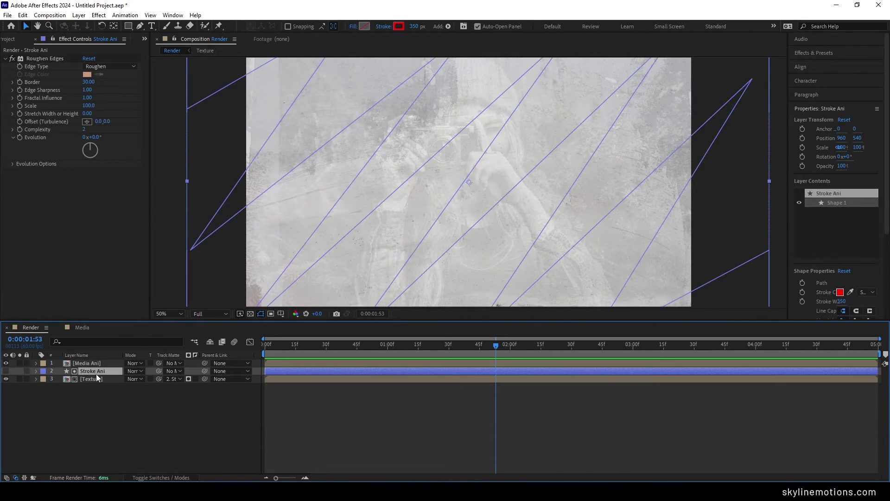
key("ctrl+d")
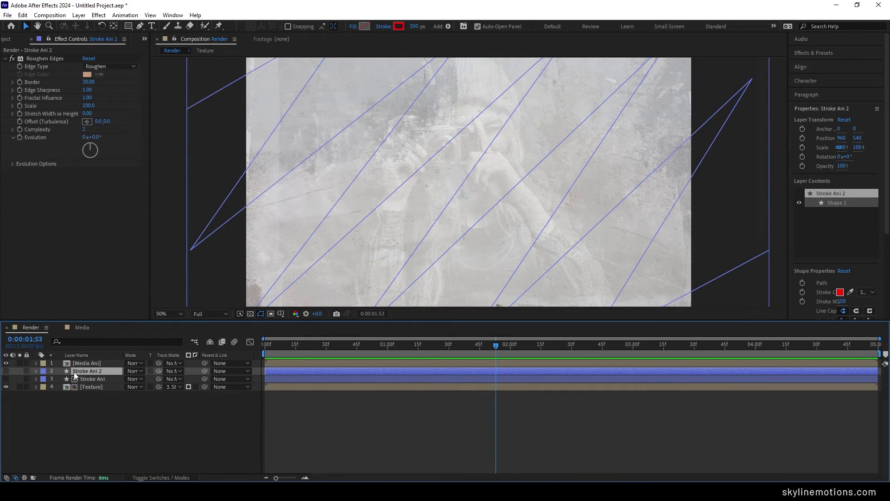
left_click_drag(89, 371, 89, 361)
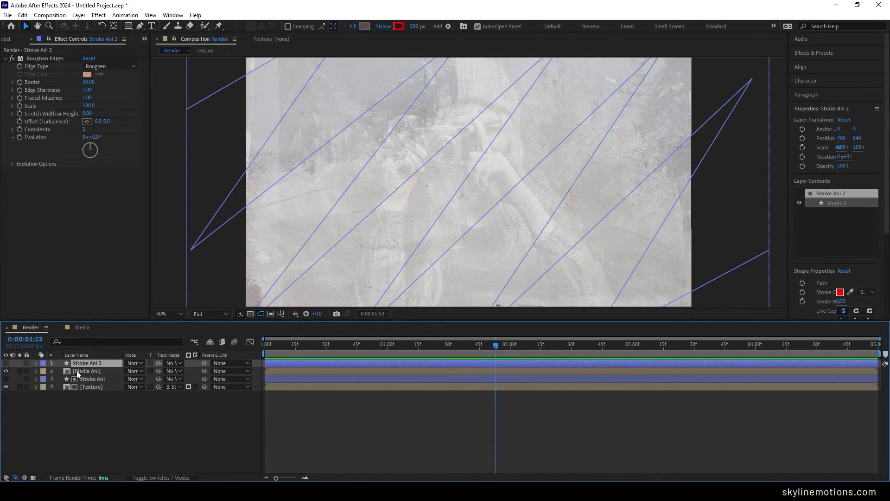
- Use Stroke Ani 2 as the track matte for the Media Ani layer and scrub the timeline to check the reveal
left_click(103, 372)
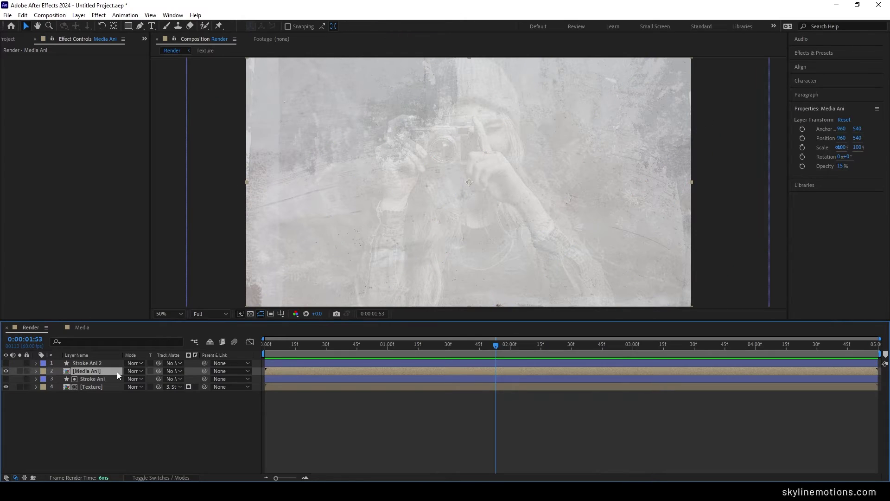
left_click(172, 372)
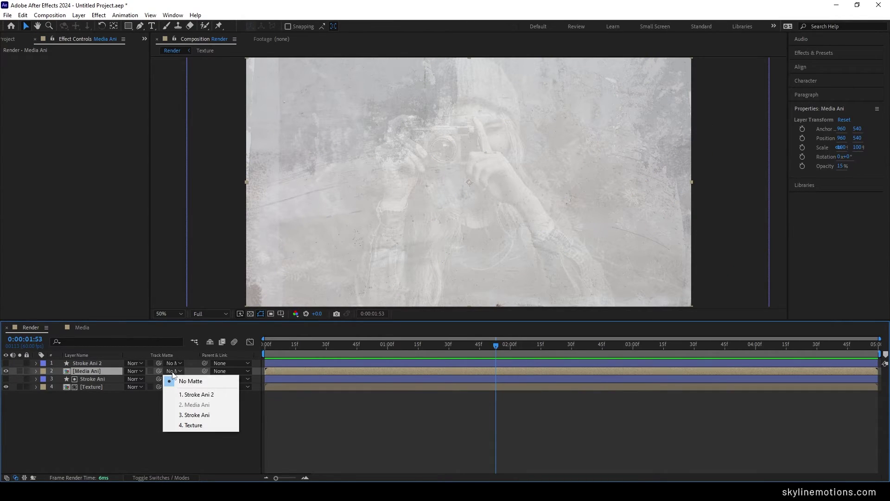
left_click(202, 395)
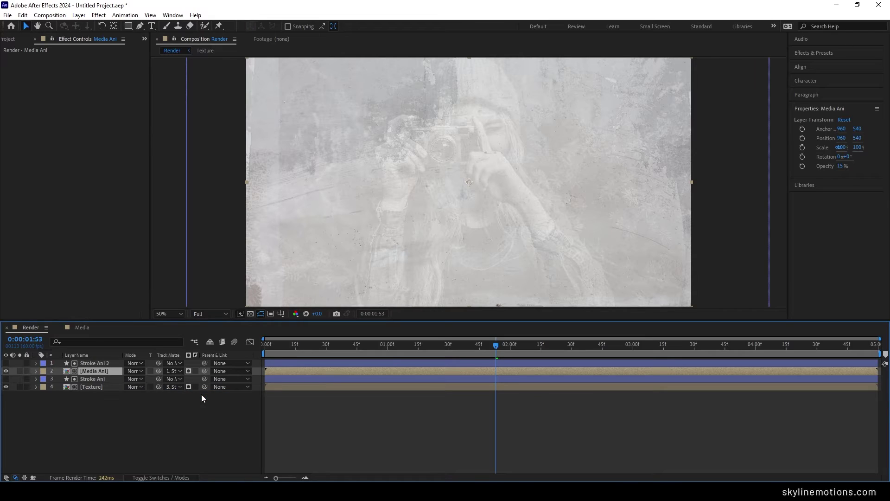
left_click_drag(397, 357, 432, 365)
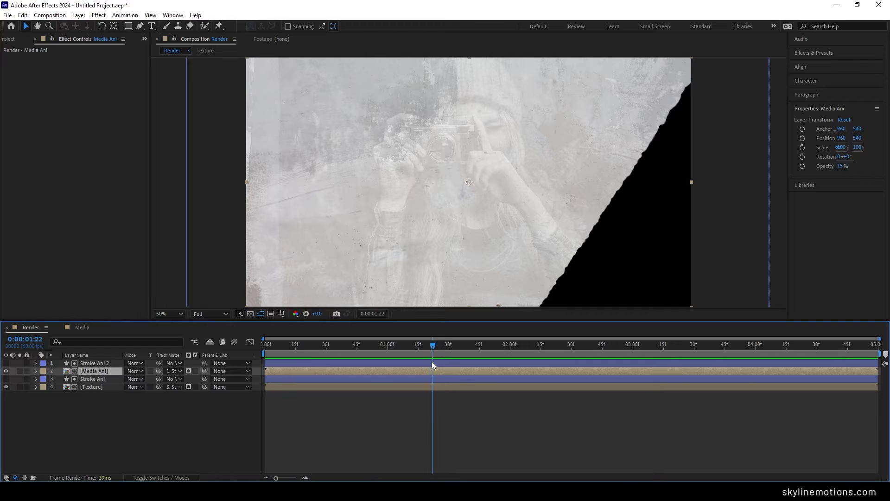
- Shift both End keyframes of Stroke Ani 2 so they run from 0:00:00:30 to 0:00:02:30
left_click(96, 365)
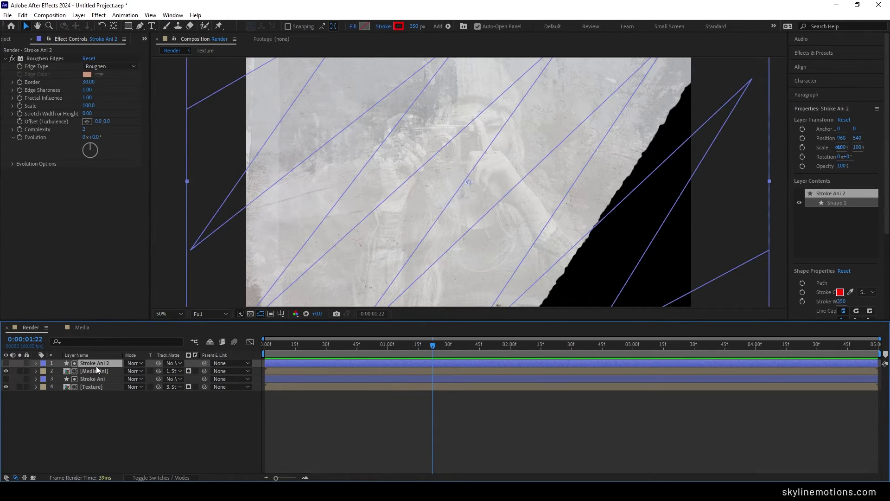
key("u")
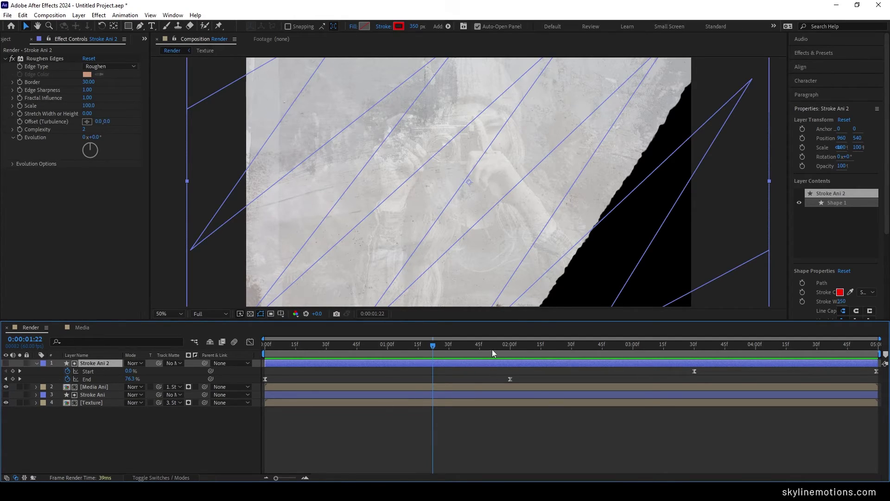
mouse_move(500, 346)
left_mouse_down()
mouse_move(572, 358)
mouse_move(264, 393)
left_mouse_up()
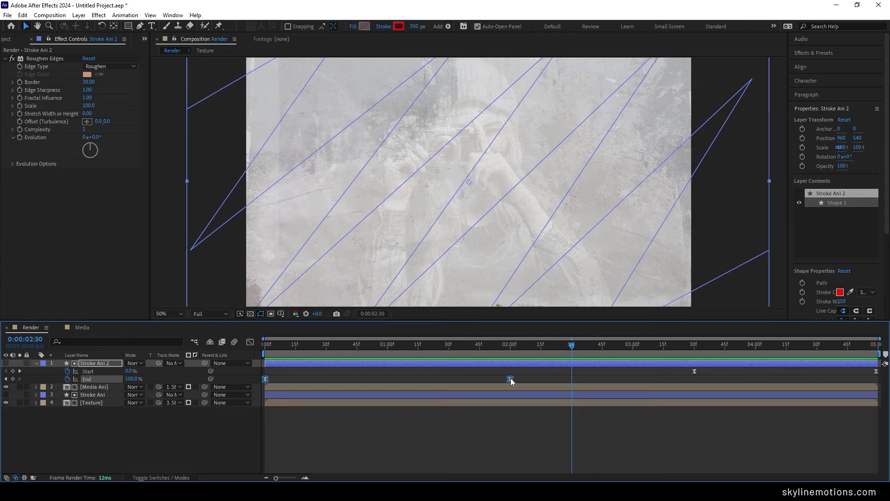
left_click_drag(510, 378, 573, 384)
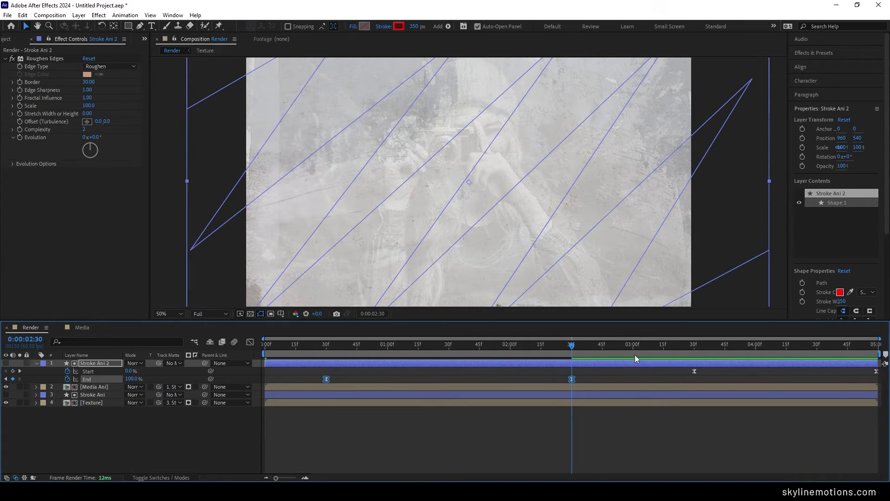
- Shift both Start keyframes of Stroke Ani 2 to begin at 0:00:03:00, and preview the offset reveal from the start
left_click_drag(608, 352, 883, 385)
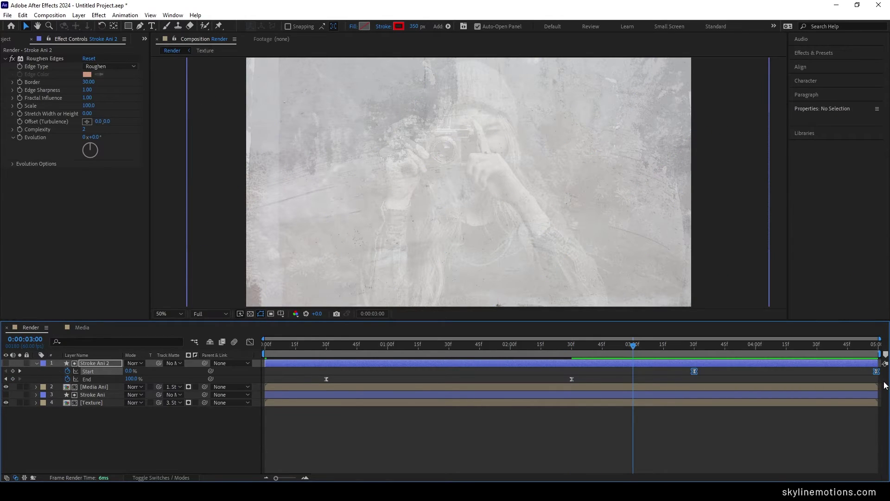
left_click_drag(694, 372, 634, 373)
key("Home")
key("space")
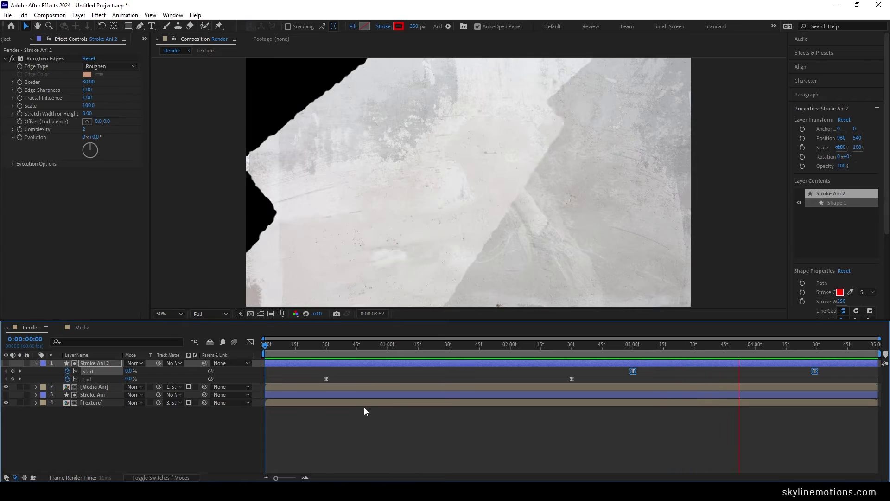
key("space")
key("space")
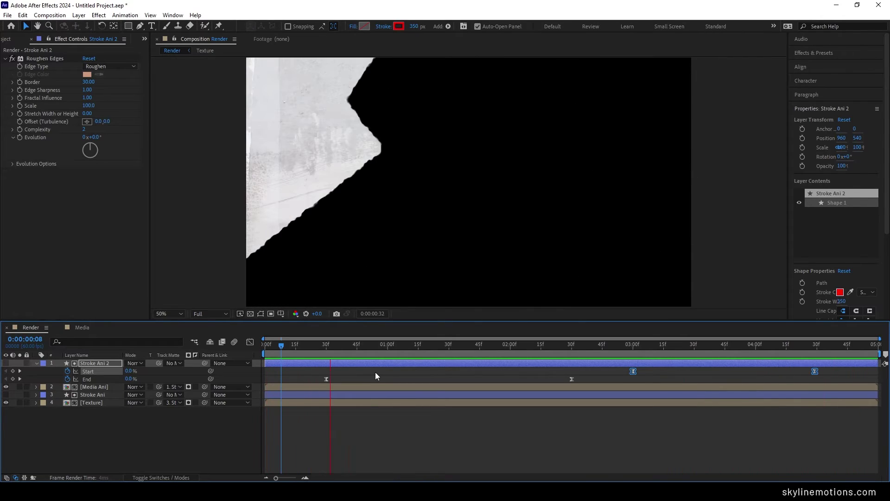
key("space")
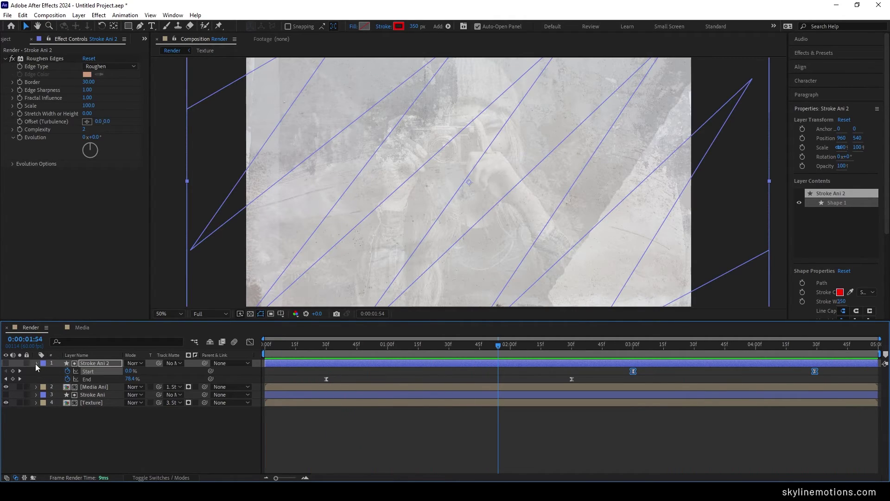
key("u")
key("F2")
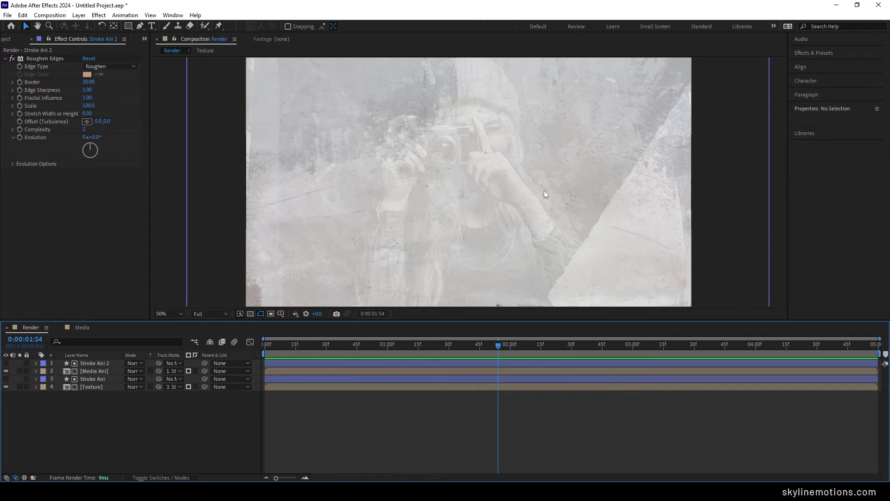
- Activate the Type tool and set the font size to 700 px
left_click(152, 26)
left_click(822, 81)
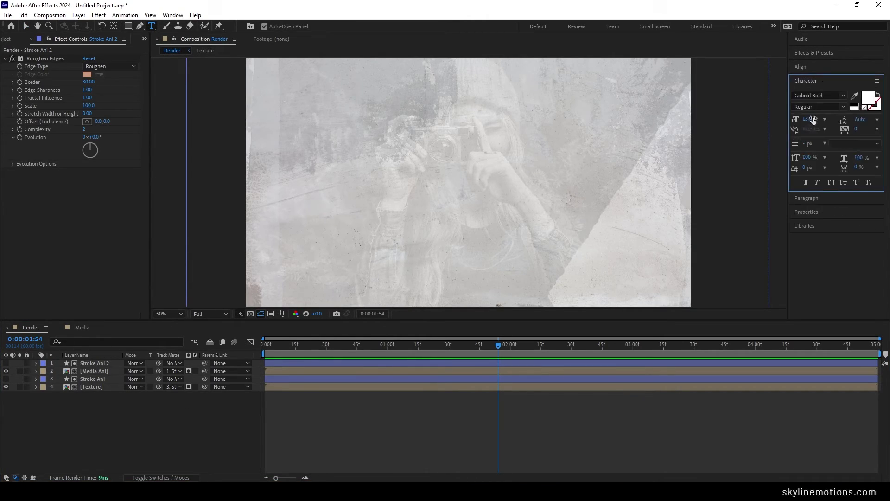
left_click(172, 15)
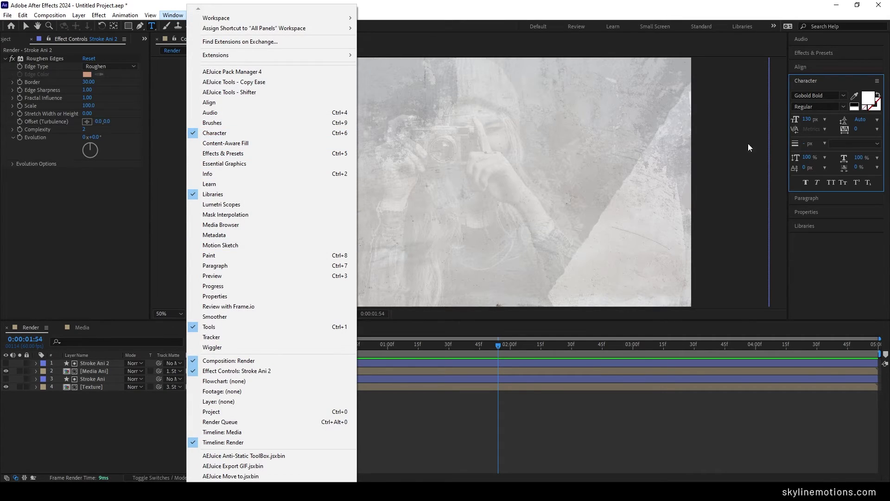
left_click(412, 40)
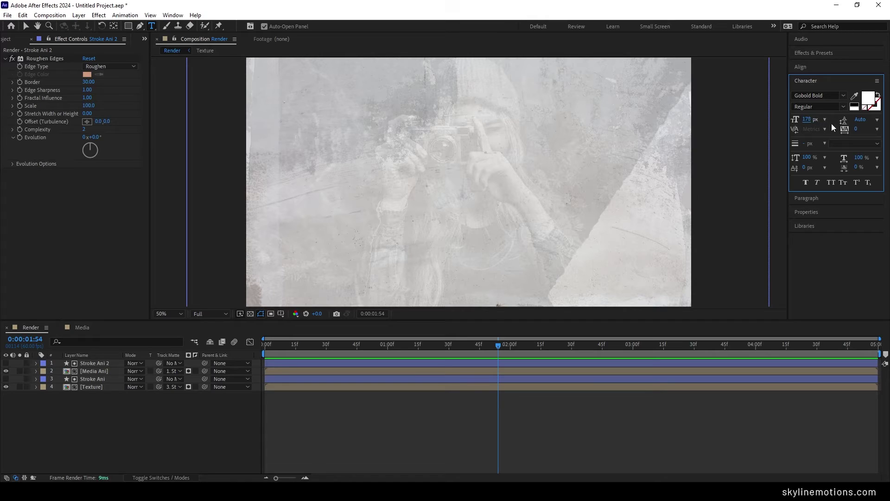
left_click(811, 119)
type("700")
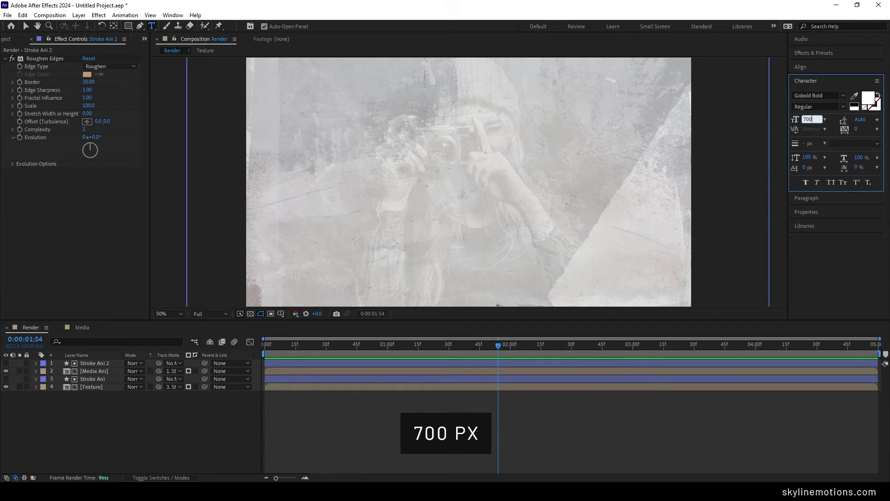
key("Return")
- Add the text NICK to the Render composition and set its tracking to -100
left_click(452, 176)
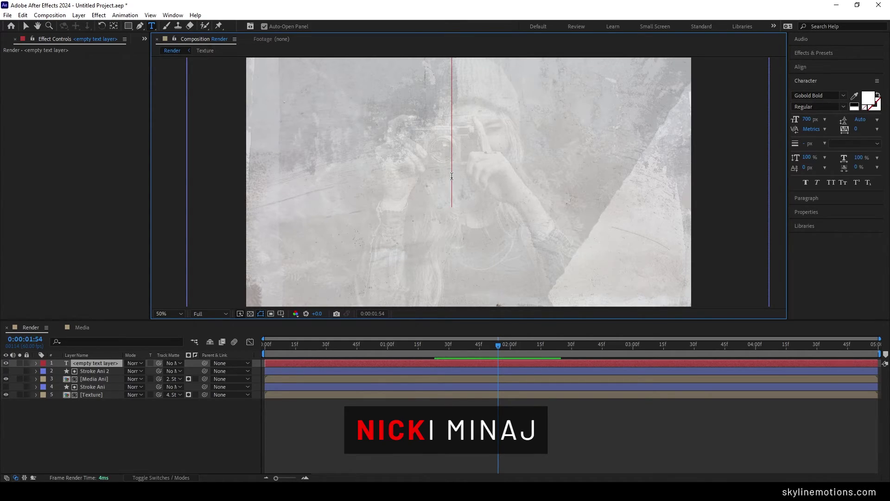
type("NICK")
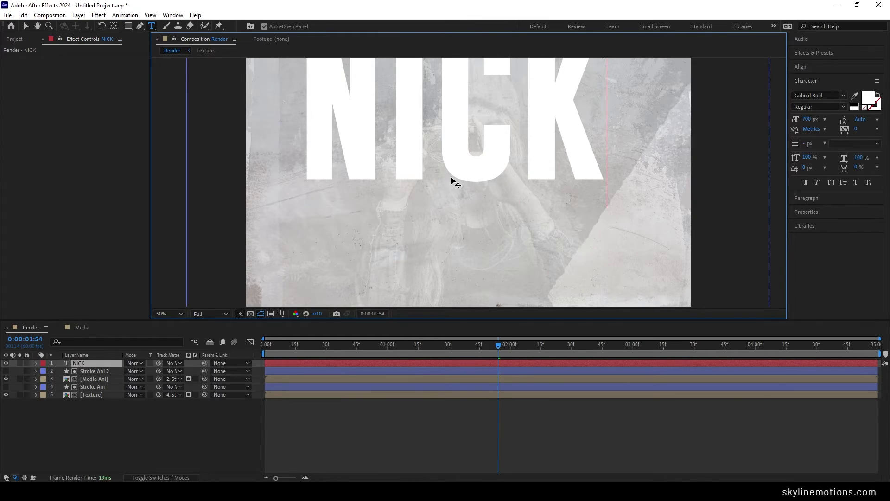
double_click(452, 178)
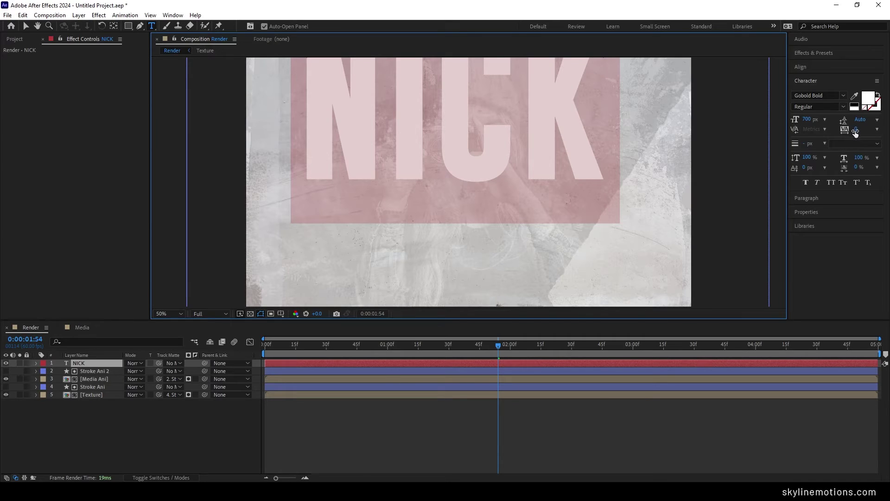
left_click_drag(856, 131, 839, 133)
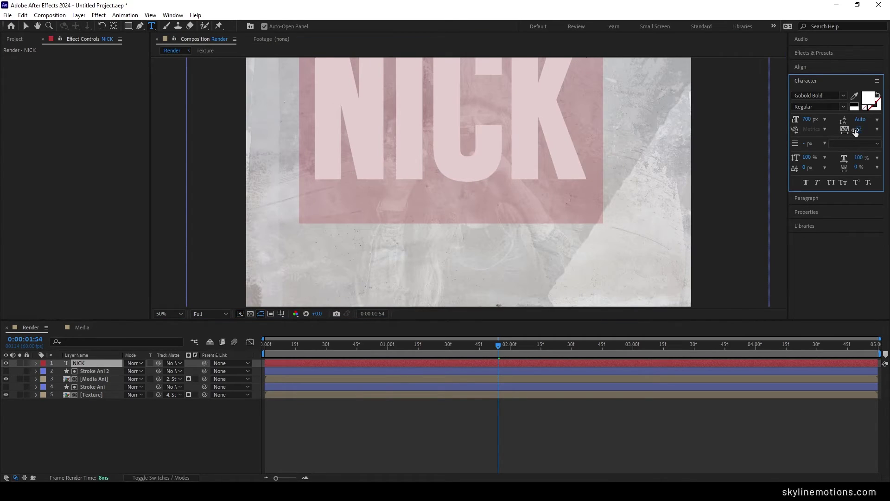
type("-100")
key("Return")
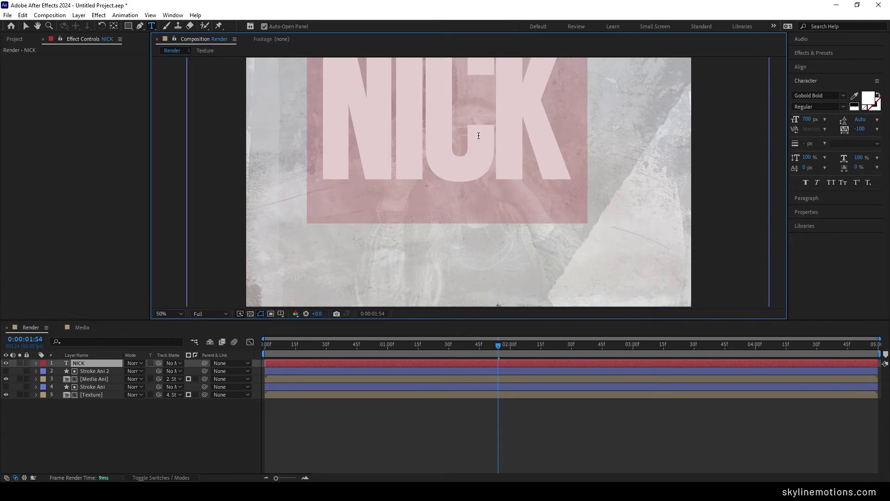
- Align the NICK text horizontally and vertically to the composition's center and center its paragraph alignment
left_click(811, 65)
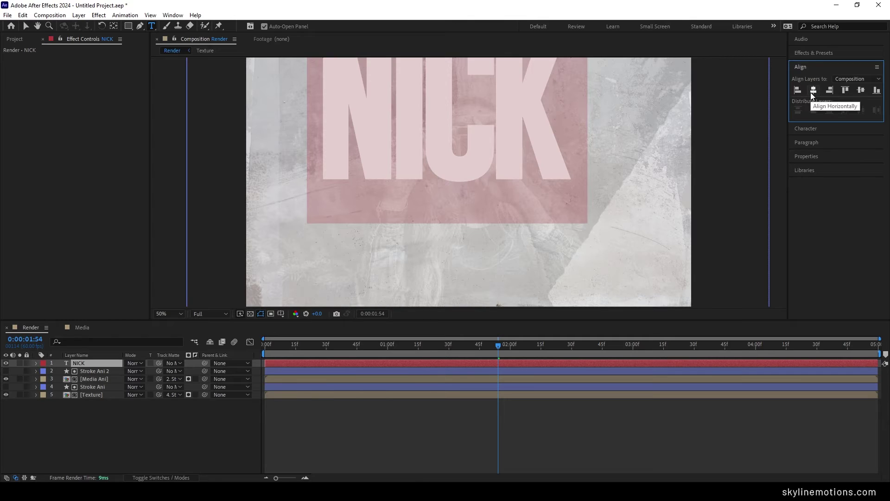
left_click(811, 93)
left_click(860, 92)
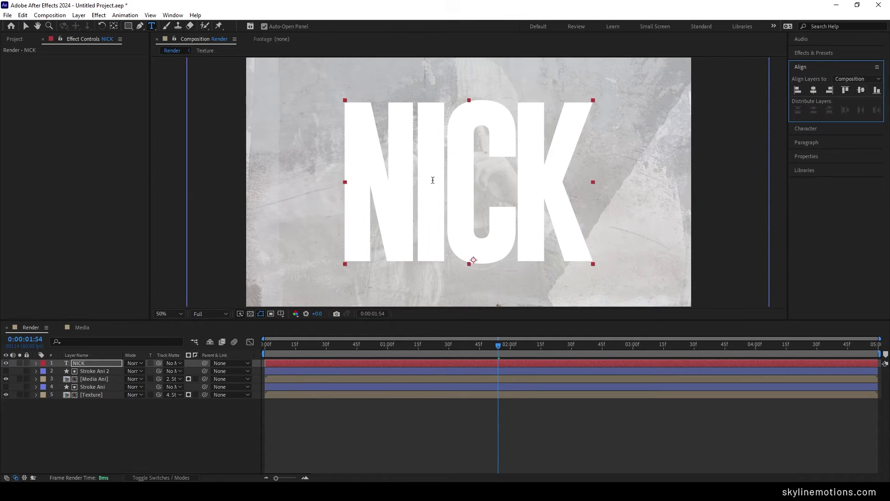
left_click(818, 144)
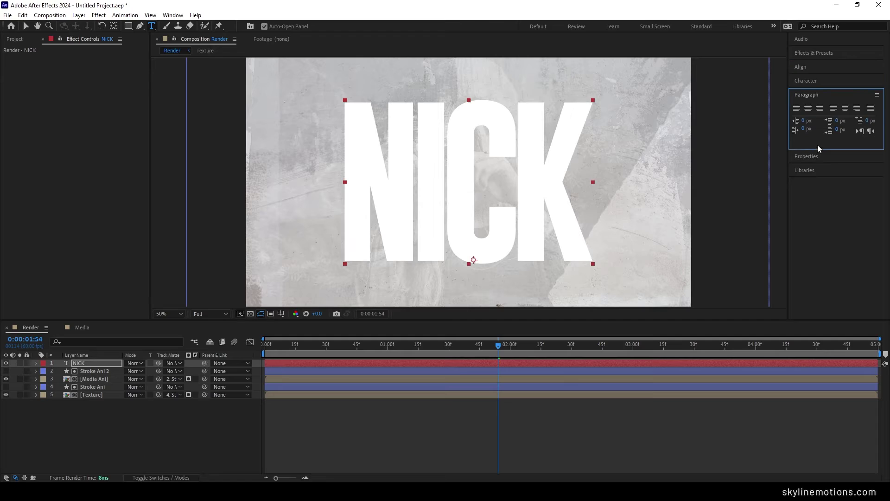
left_click(808, 108)
- Add the Media Ani composition to the Render timeline and place the NICK layer directly above it
left_click(15, 38)
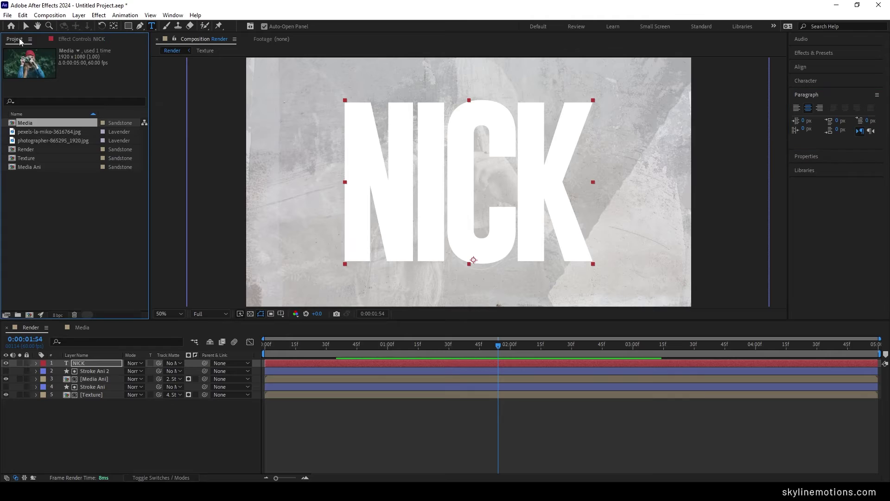
left_click(67, 172)
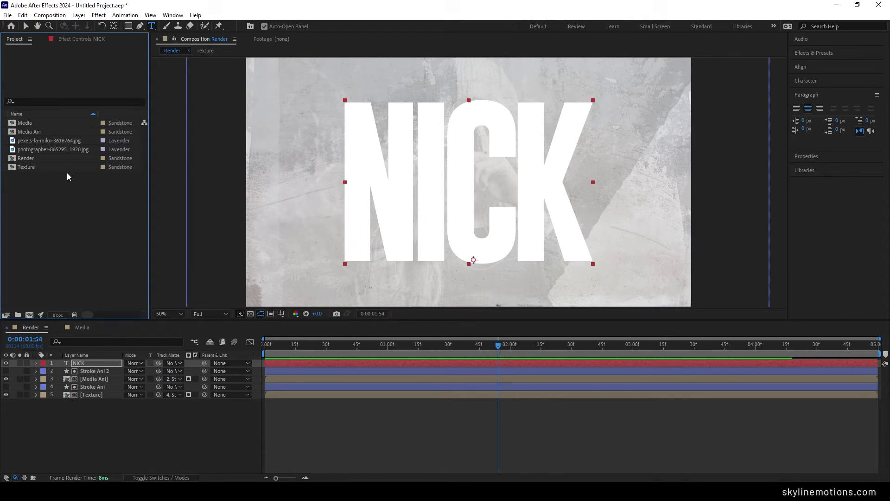
left_click(40, 132)
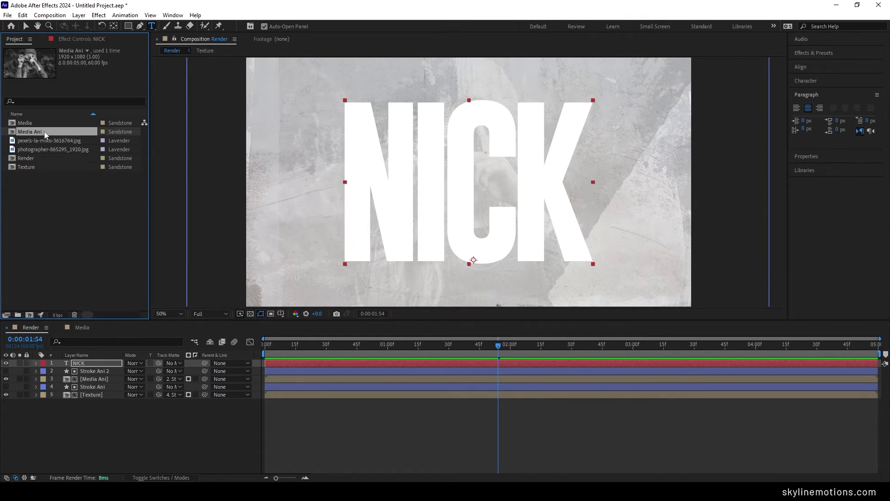
left_click_drag(45, 131, 96, 360)
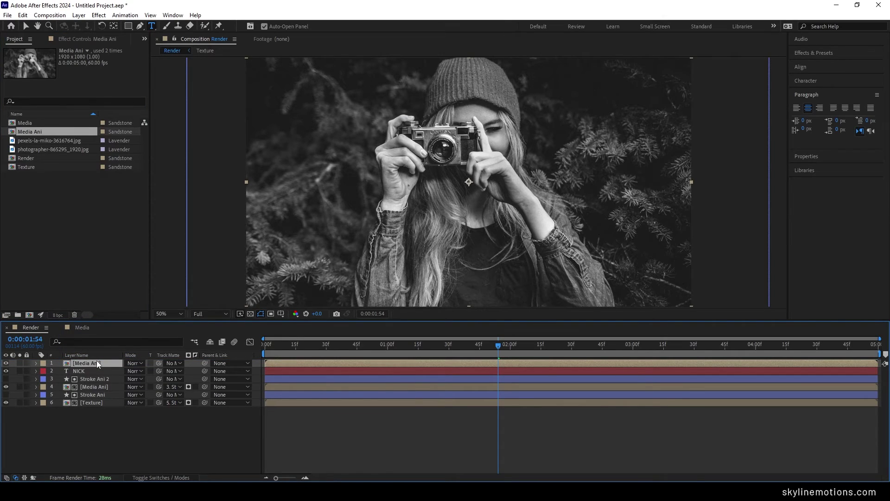
left_click(87, 370)
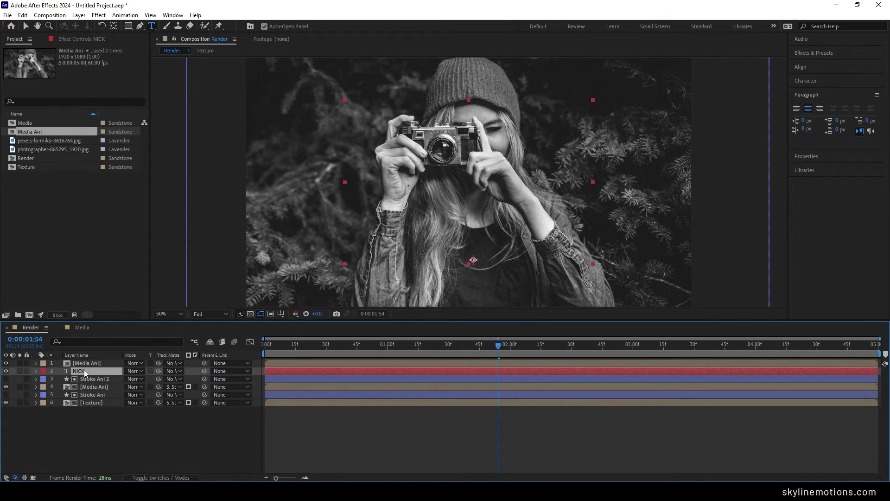
left_click_drag(88, 371, 88, 360)
- Use NICK as the track matte for the new Media Ani layer and preview from the start
left_click(102, 371)
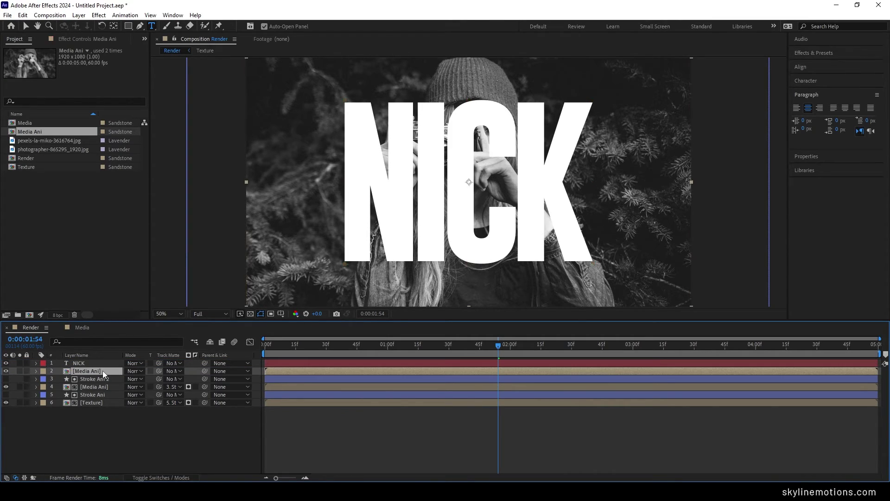
left_click(174, 371)
left_click(191, 399)
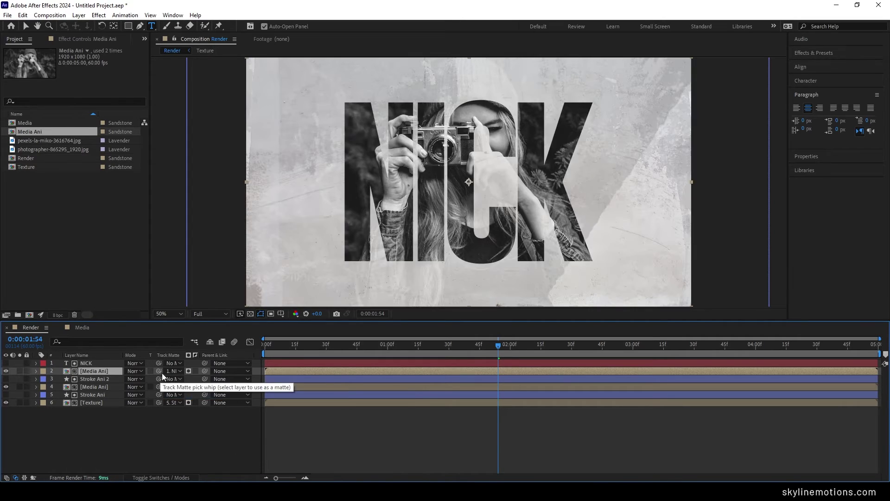
left_click_drag(307, 344, 265, 344)
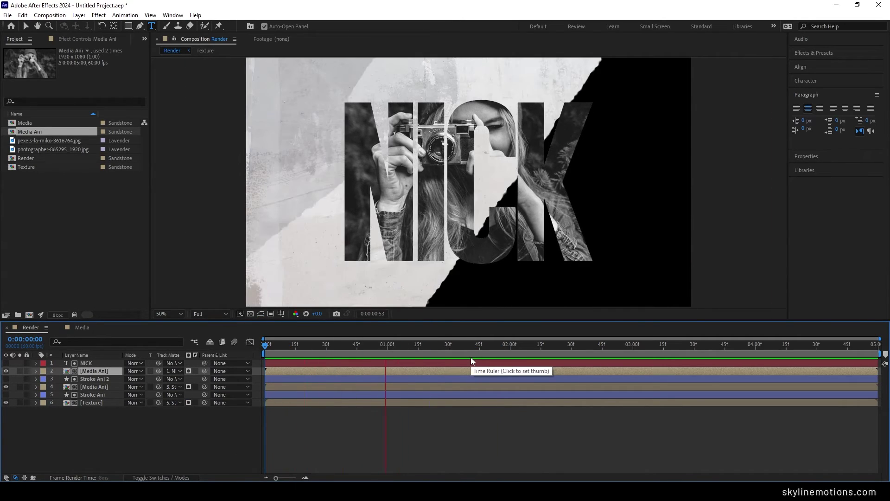
key("space")
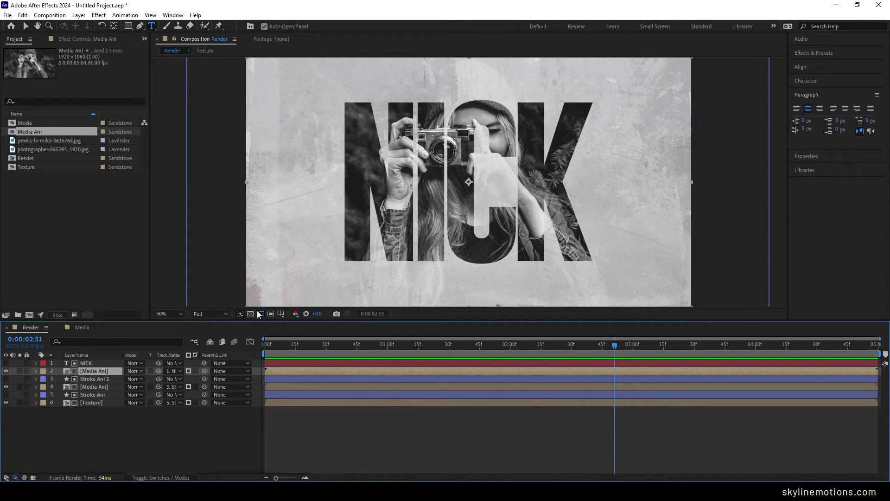
- Apply the Venetian Blinds transition effect to the upper Media Ani layer in the Render composition
left_click(97, 371)
left_click(809, 53)
left_click(812, 65)
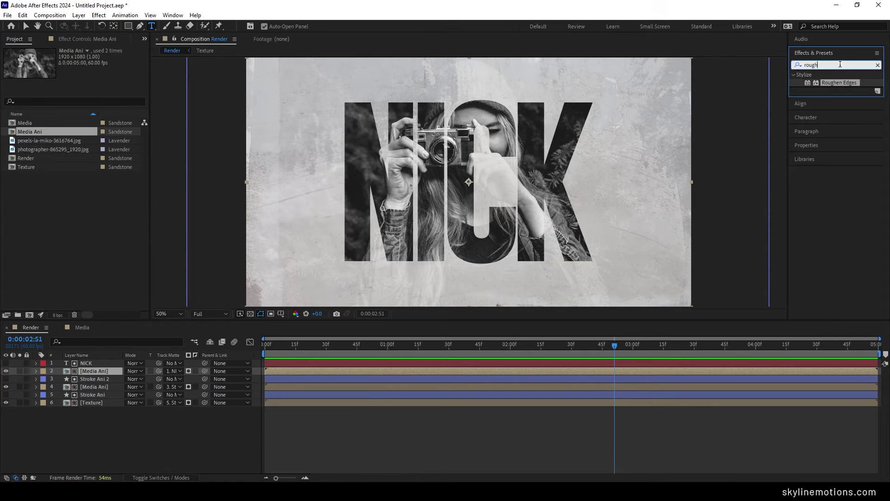
type("blinds")
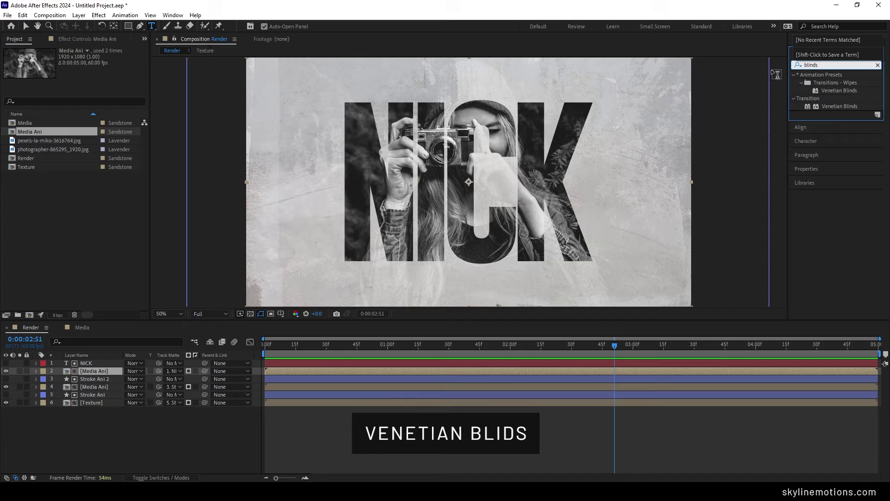
left_click(849, 107)
left_click_drag(849, 107, 103, 371)
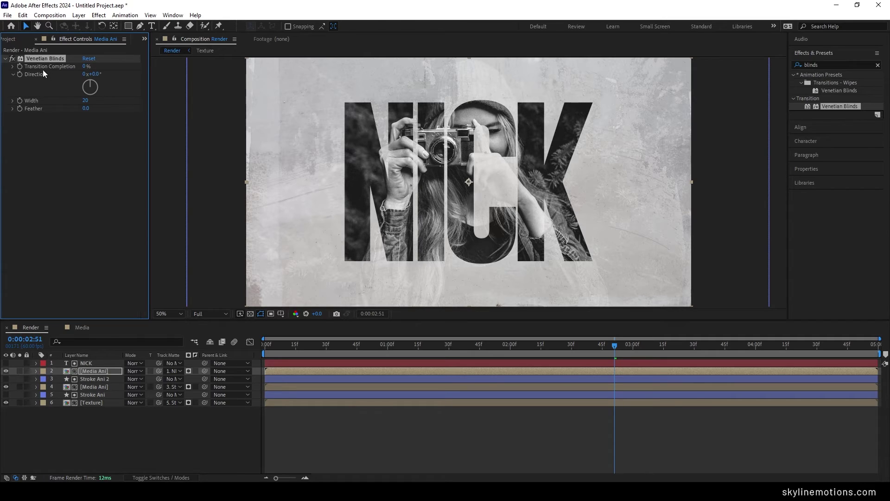
- Set the Venetian Blinds effect's Transition Completion to 15% and its Direction to 225°
left_click(85, 67)
type("15")
key("Return")
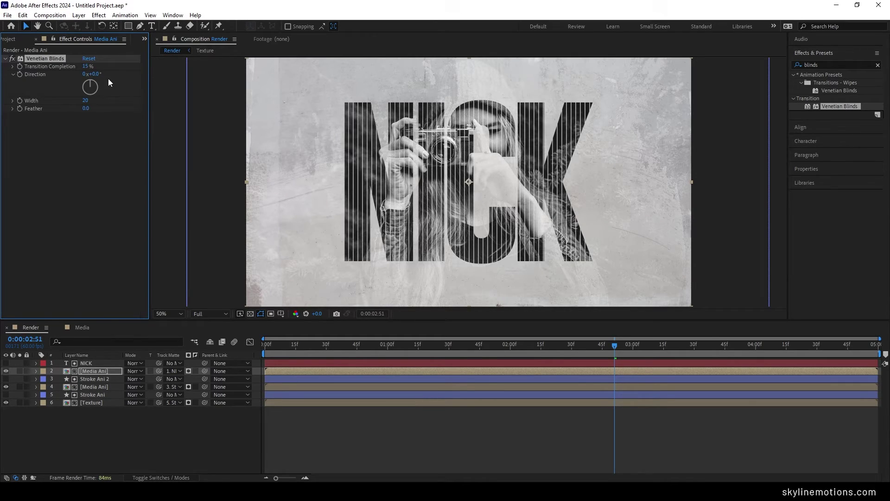
left_click(96, 74)
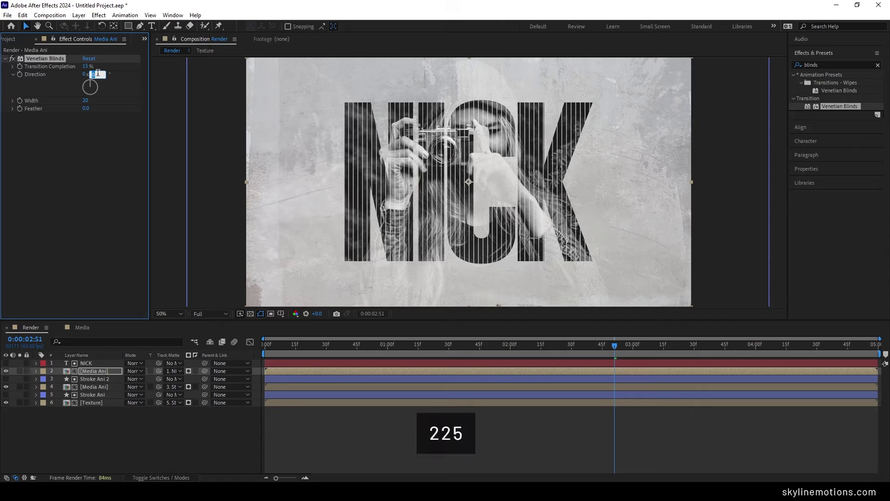
type("225")
key("Return")
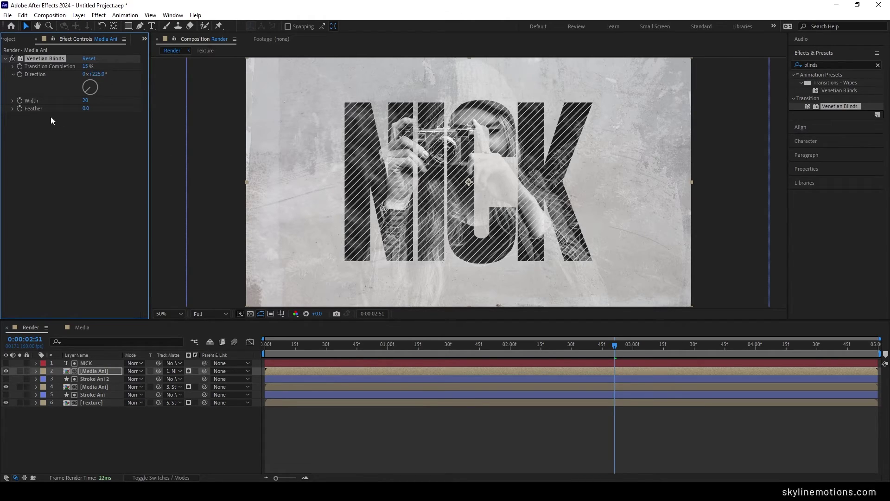
- Set the Venetian Blinds effect's Width to 7 and its Feather to 0.5
left_click(87, 101)
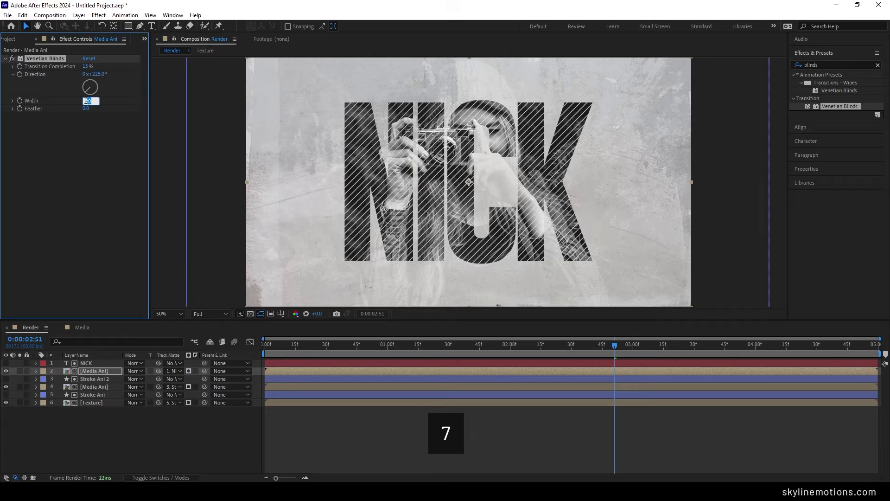
type("7")
key("Return")
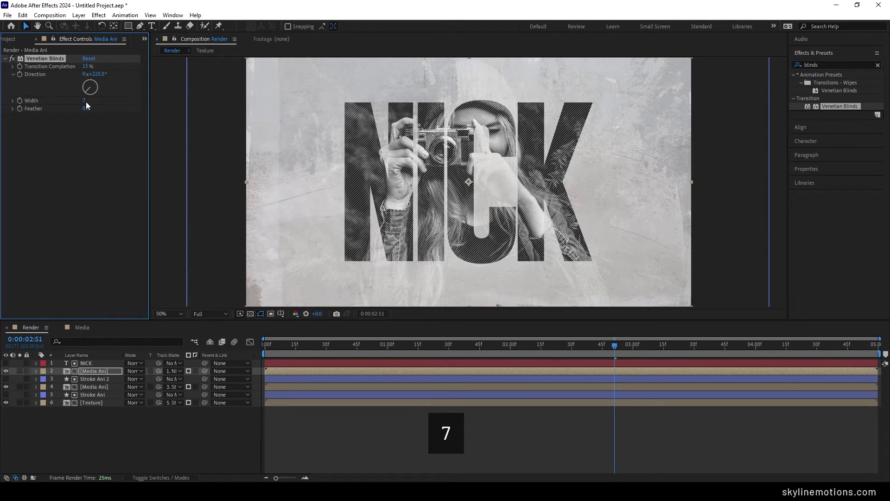
left_click(86, 110)
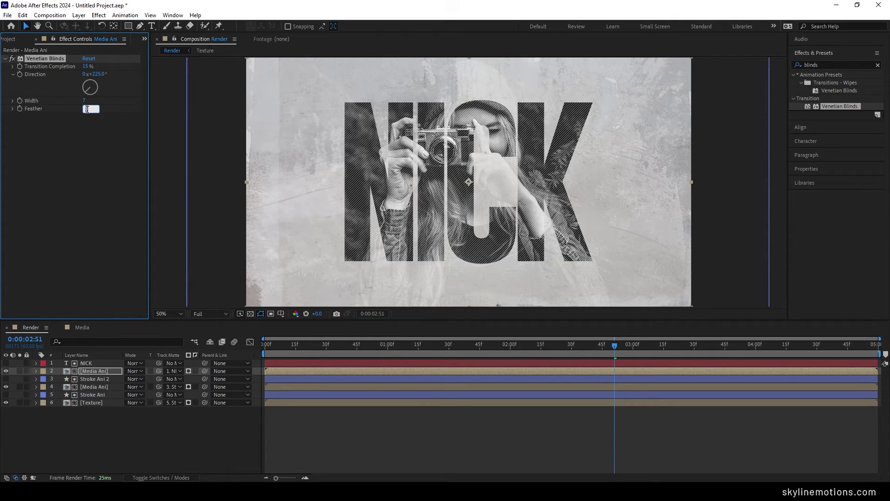
type("0.5")
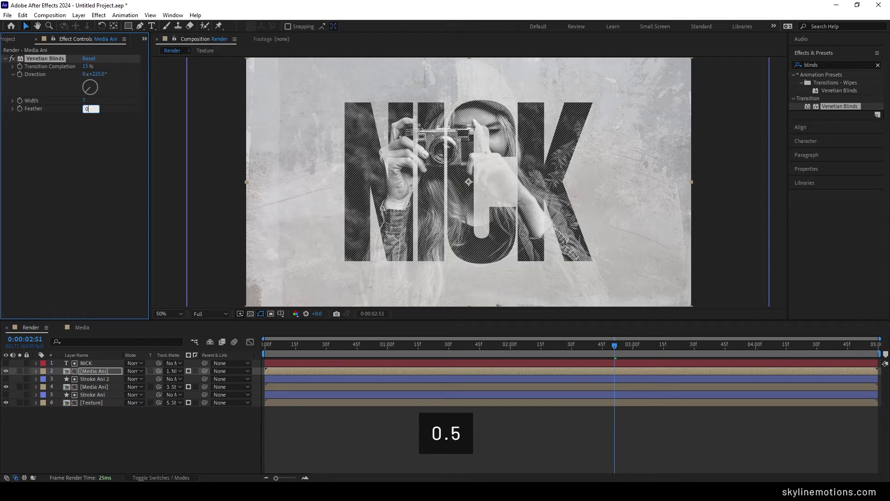
key("Return")
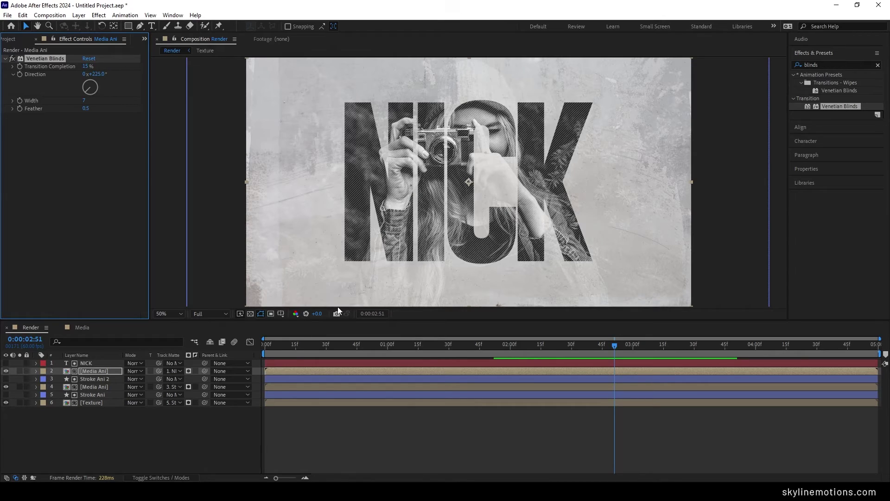
- Pre-compose the NICK text and the upper Media Ani layer together into a new composition named BOLD Text
left_click(111, 372)
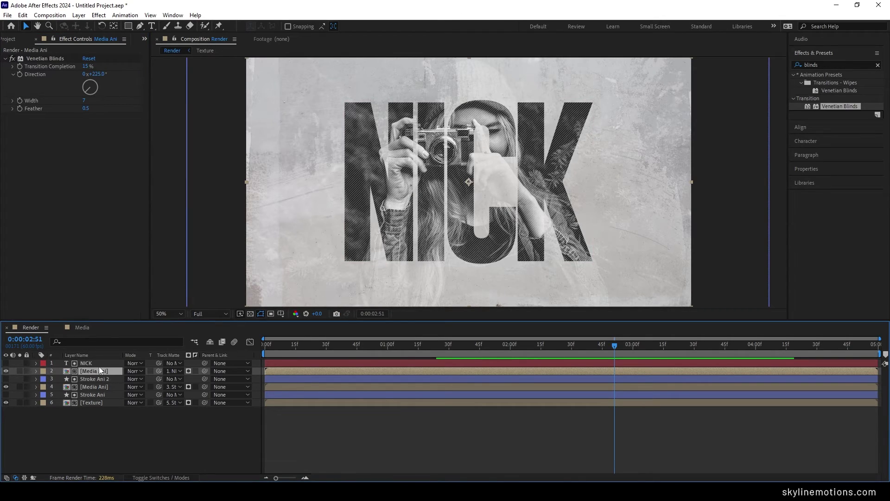
left_click(99, 366, "shift")
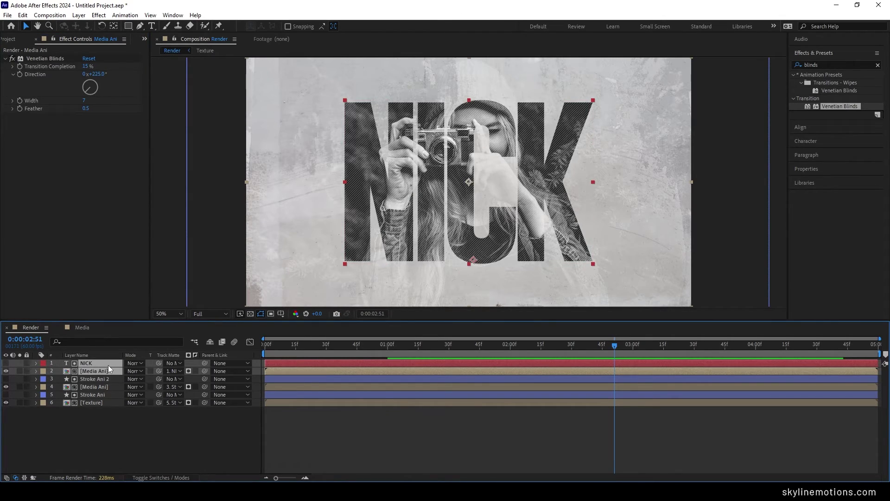
right_click(108, 366)
left_click(158, 306)
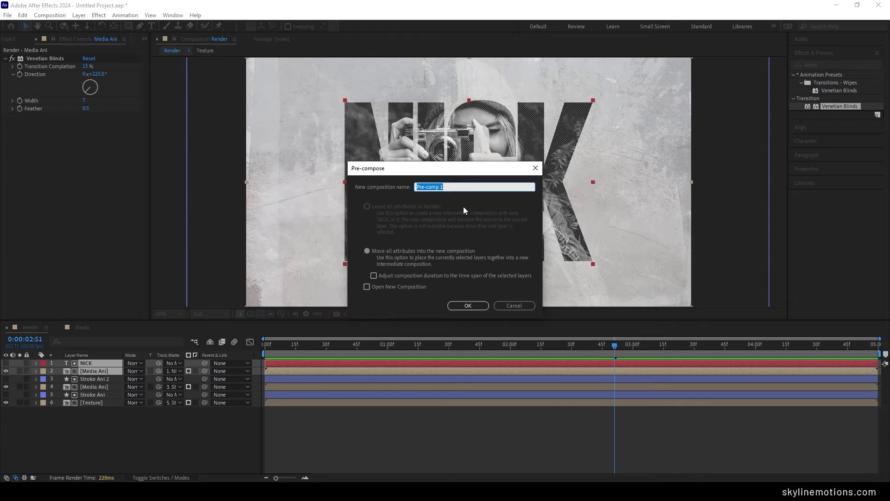
key("BackSpace")
type("B")
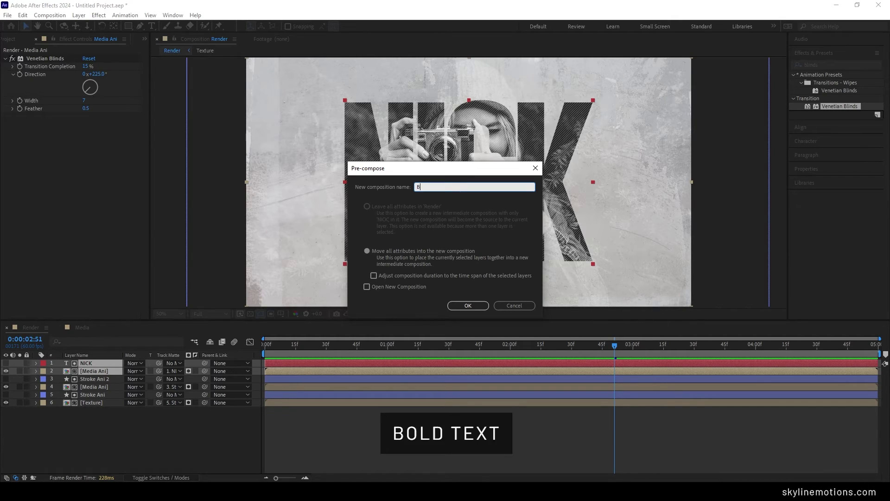
type("OLD Text")
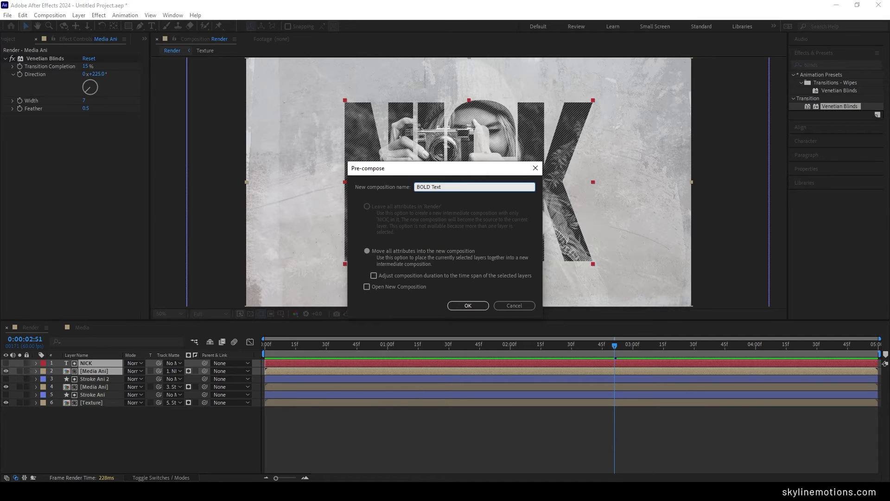
left_click(467, 306)
left_click_drag(482, 344, 573, 353)
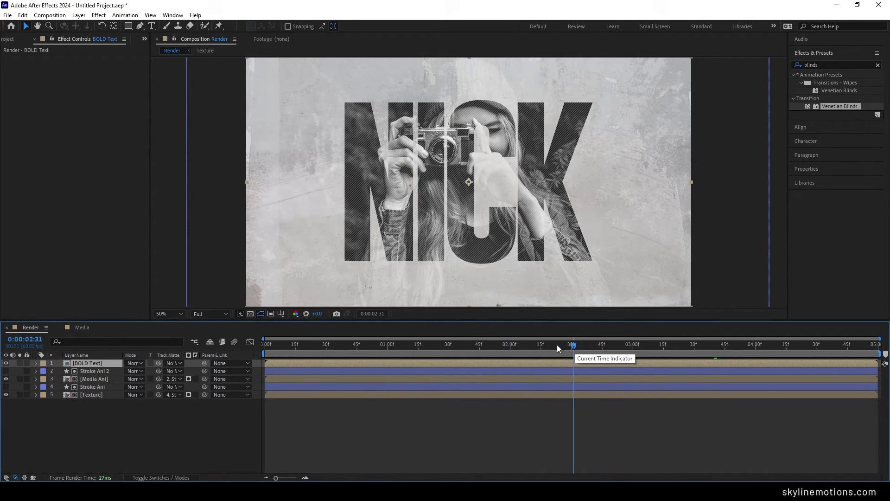
- Move the NICK text down about 60 px inside the BOLD Text composition, and return to the Render composition
double_click(92, 364)
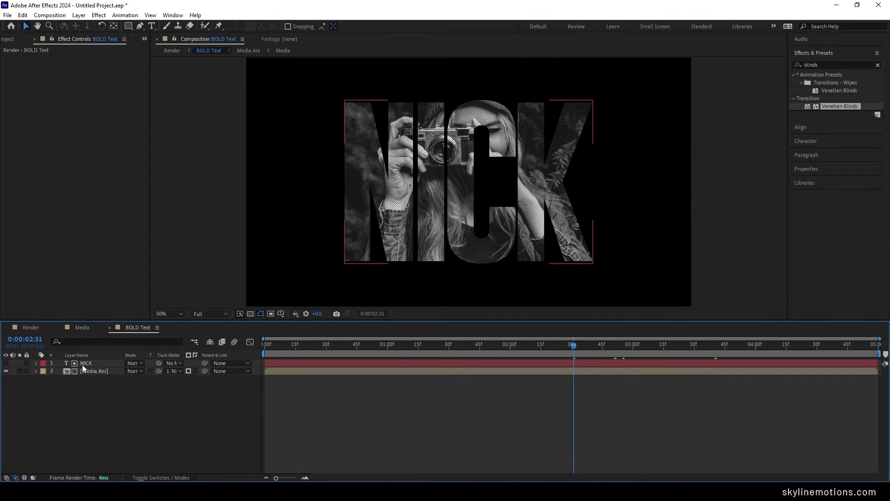
left_click(92, 362)
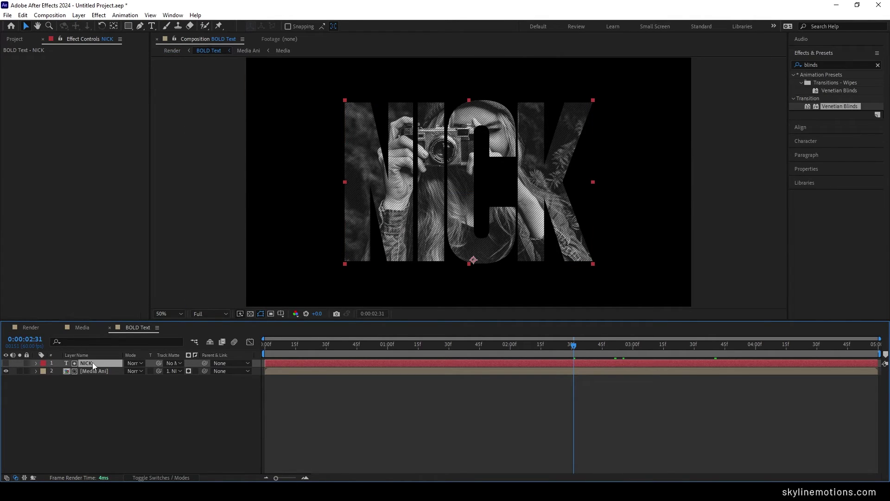
key("shift+Down")
key("shift+Down")
key("shift+Down")
key("shift+Down")
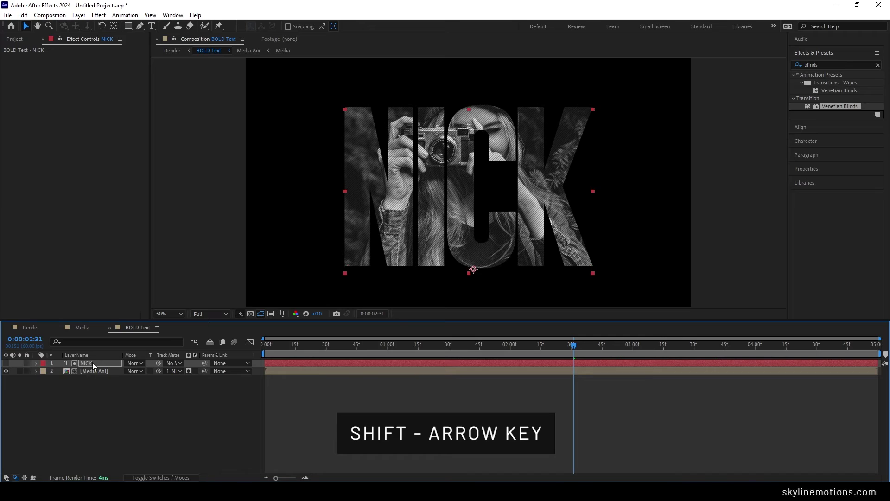
key("shift+Down")
key("shift+Down")
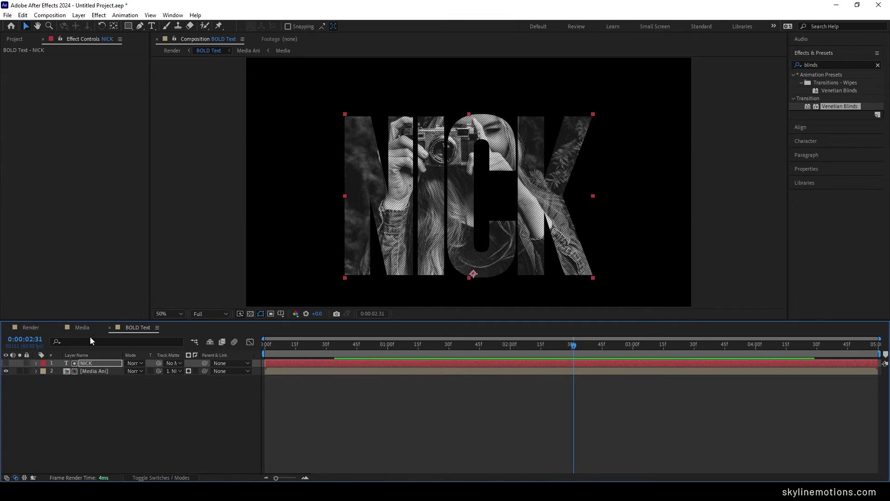
left_click(110, 328)
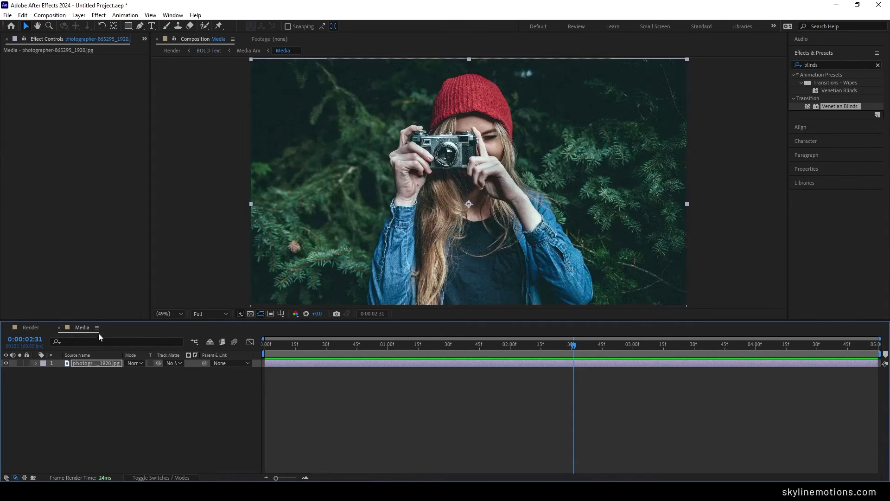
left_click(31, 328)
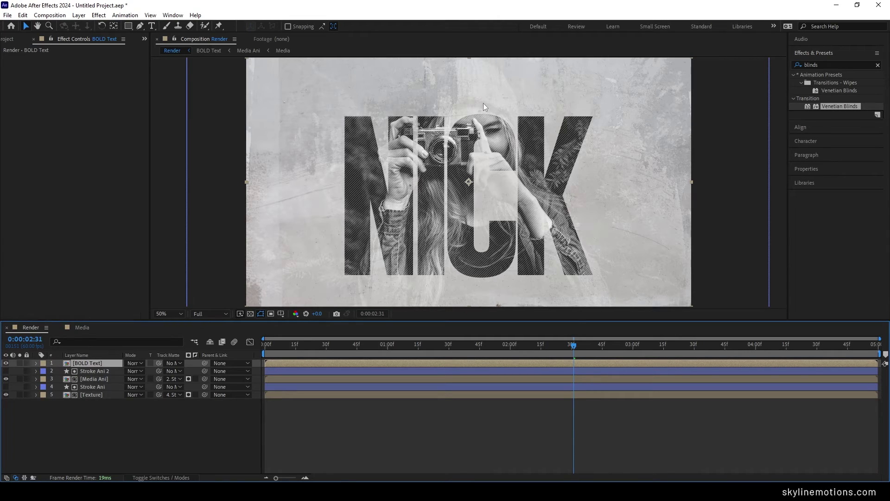
- Deselect all layers and prepare the Type tool with a font size of 200 px and tracking of 0
left_click(186, 422)
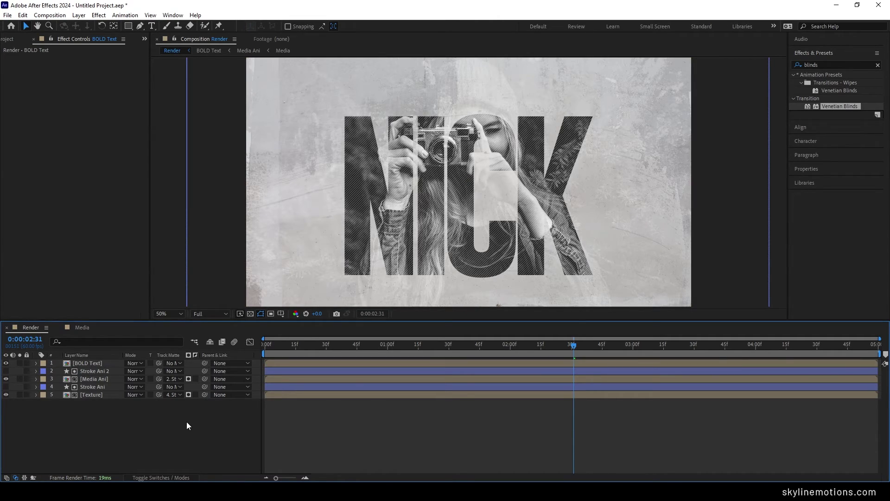
left_click(152, 27)
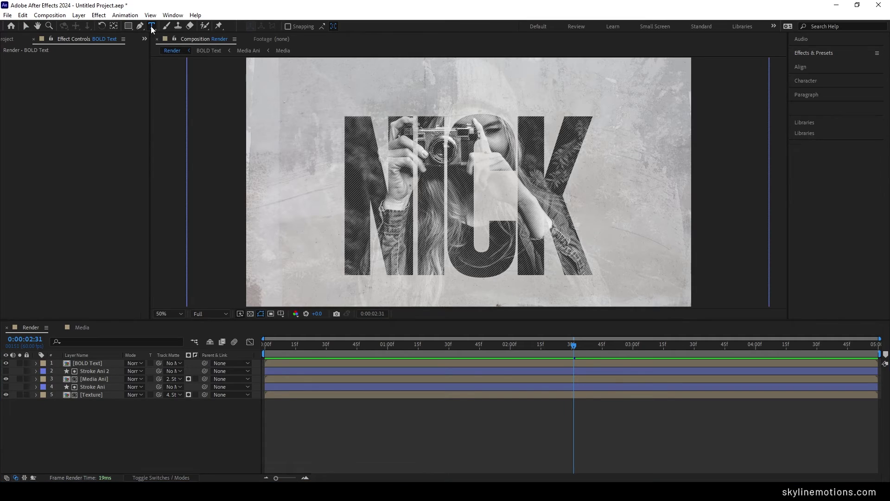
left_click(826, 81)
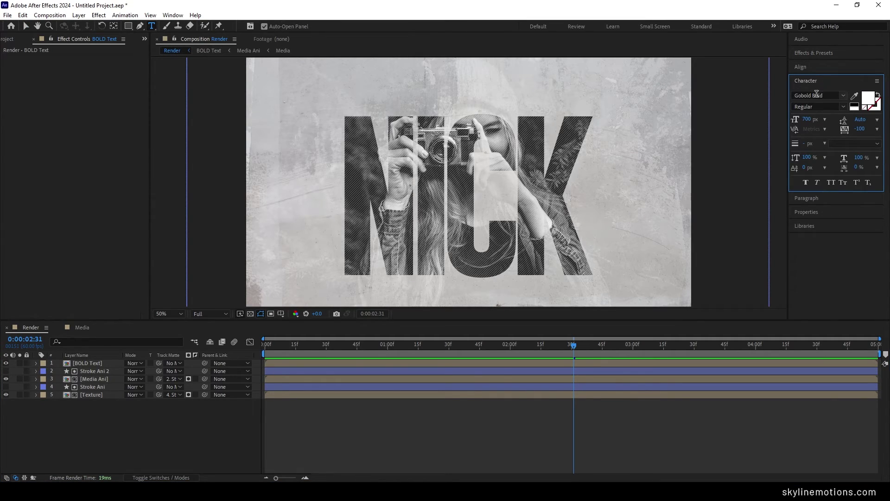
left_click_drag(809, 122, 777, 119)
left_click(805, 119)
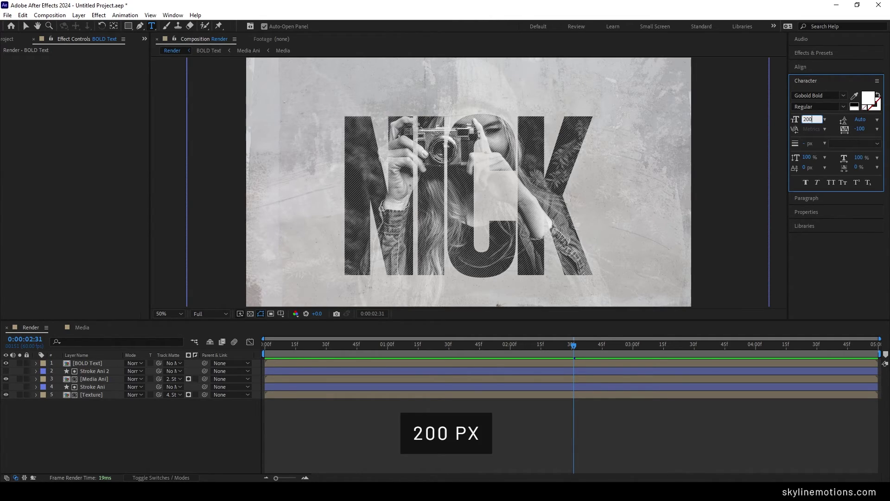
key("Return")
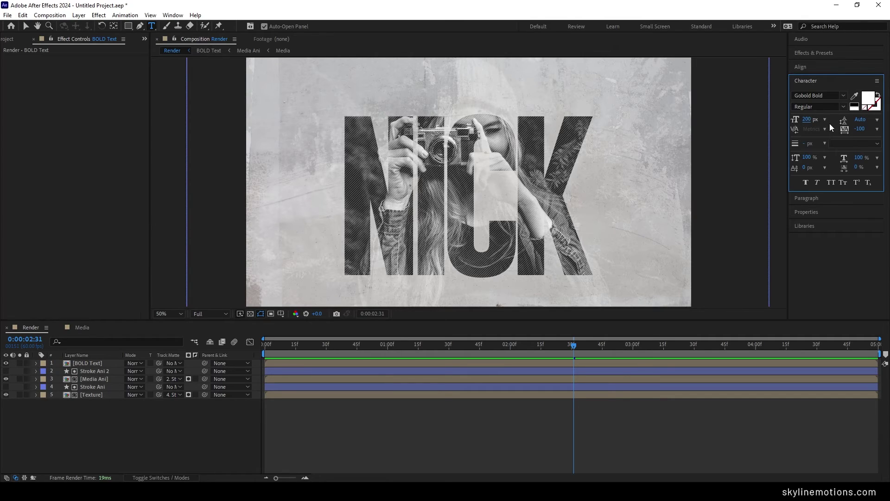
left_click(861, 130)
type("0")
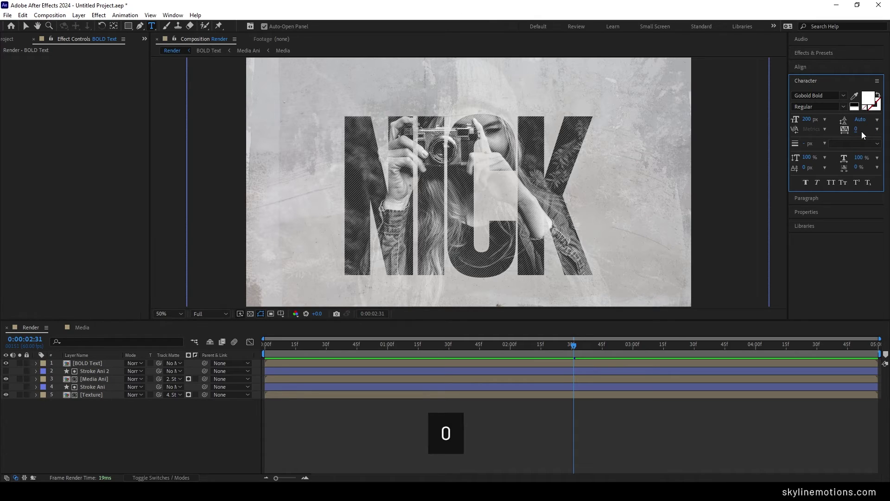
- Add a new text layer reading NICKI MINAJ SINGER to the Render composition
left_click(298, 199)
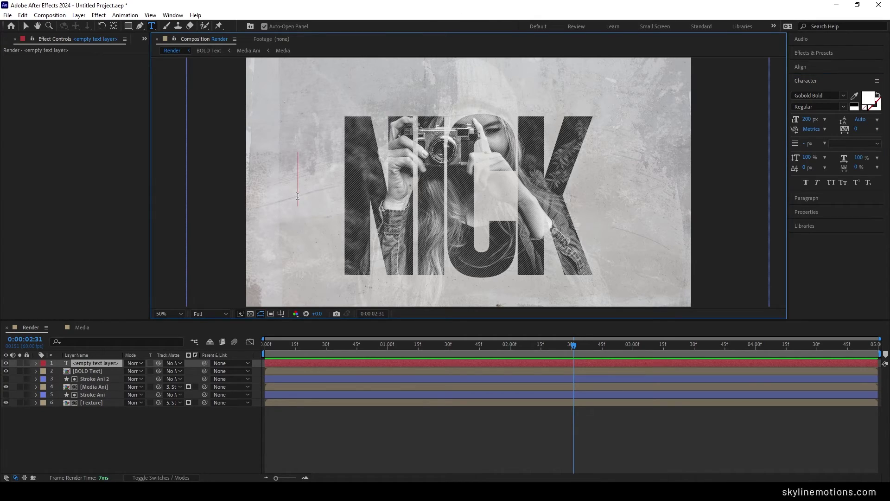
type("NICK")
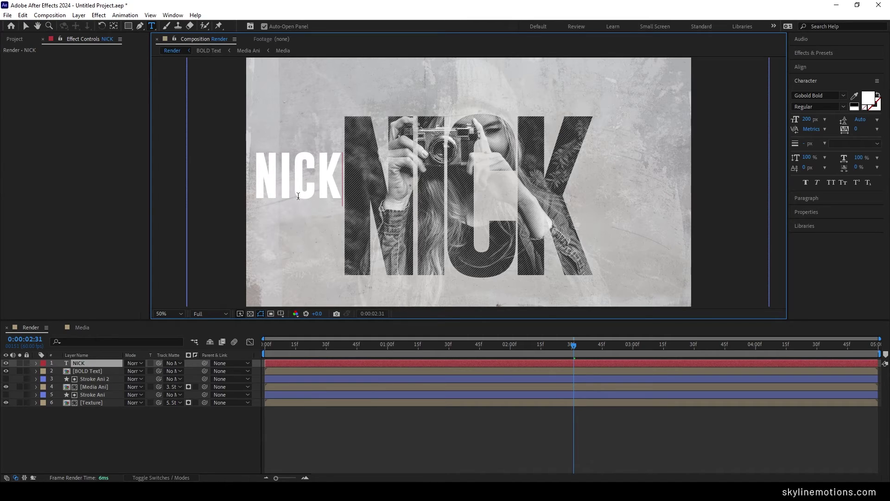
type("I MINAJ SINGER")
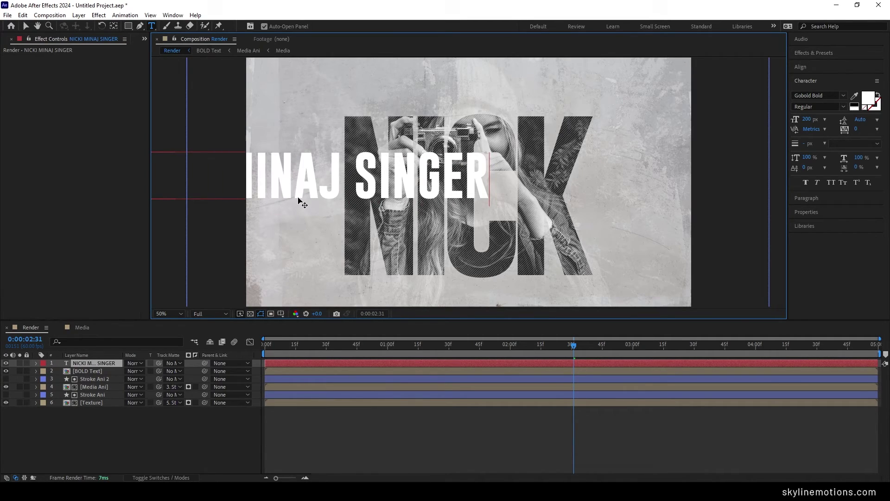
- Align the NICKI MINAJ SINGER text horizontally to the center of the composition
key("ctrl+a")
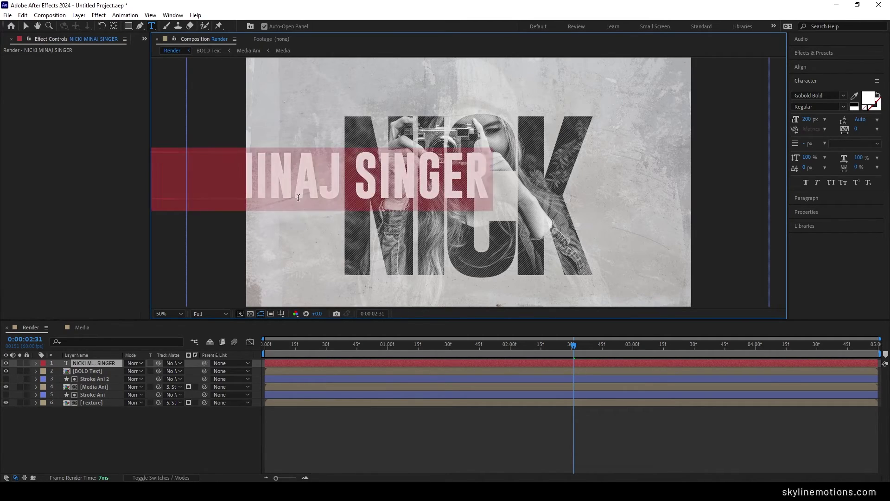
left_click(816, 200)
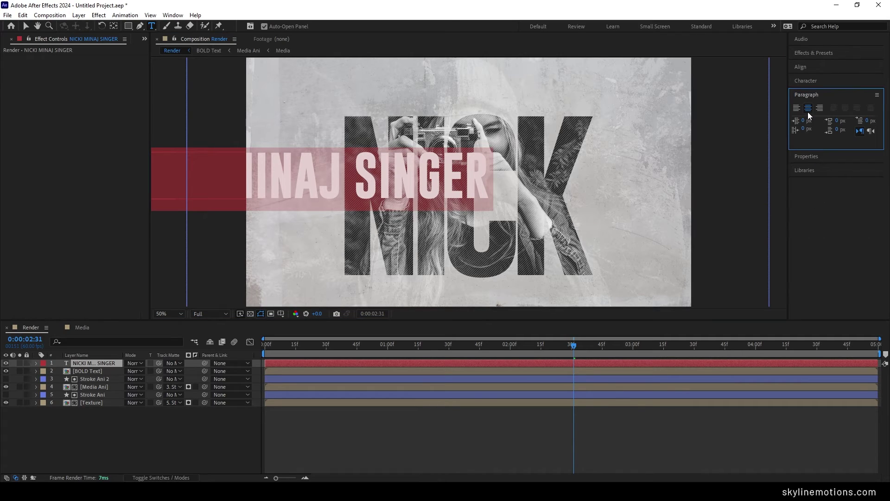
left_click(810, 66)
left_click(814, 91)
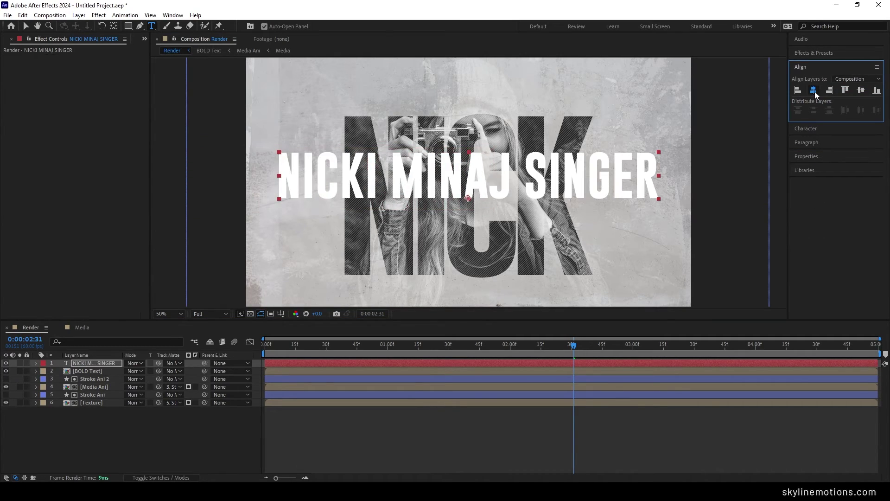
- Center the NICKI MINAJ SINGER text vertically in the composition and set the font size of the word SINGER to 130 px
left_click(860, 91)
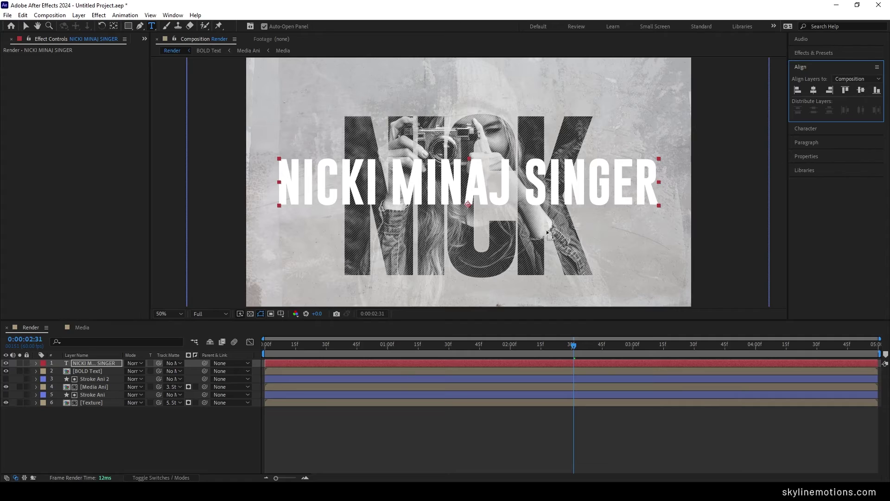
left_click(524, 190)
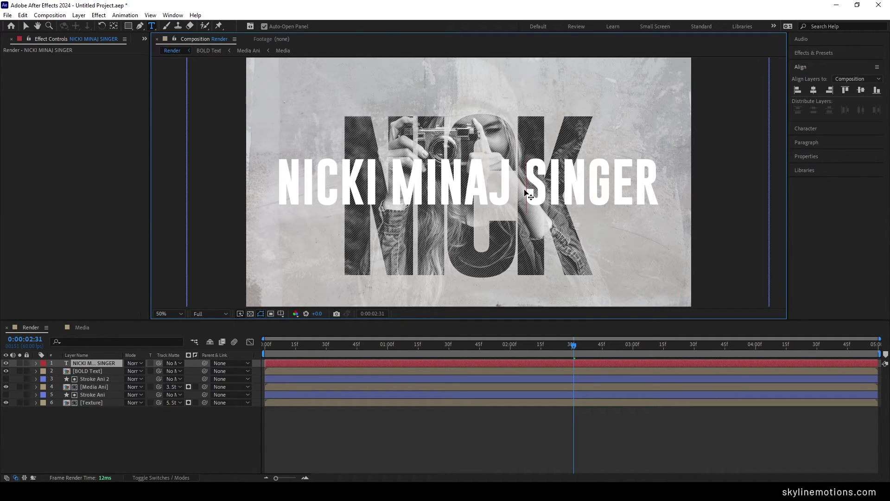
left_click_drag(525, 194, 658, 198)
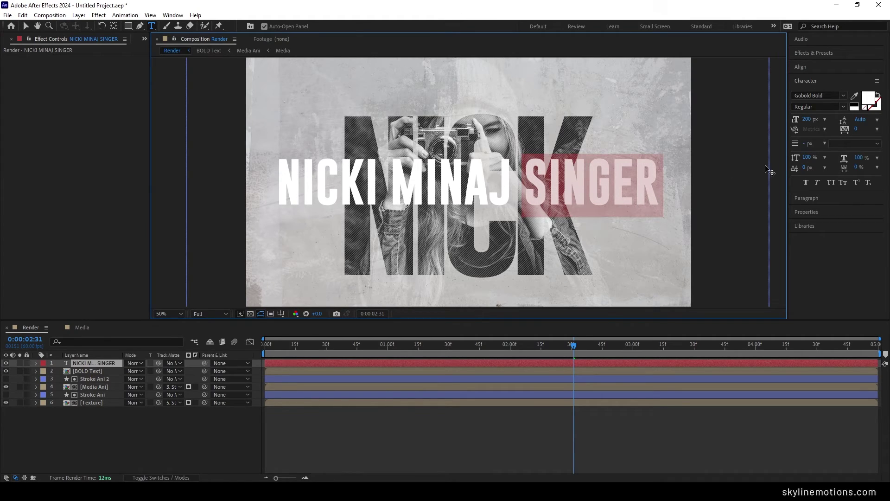
left_click_drag(811, 121, 808, 121)
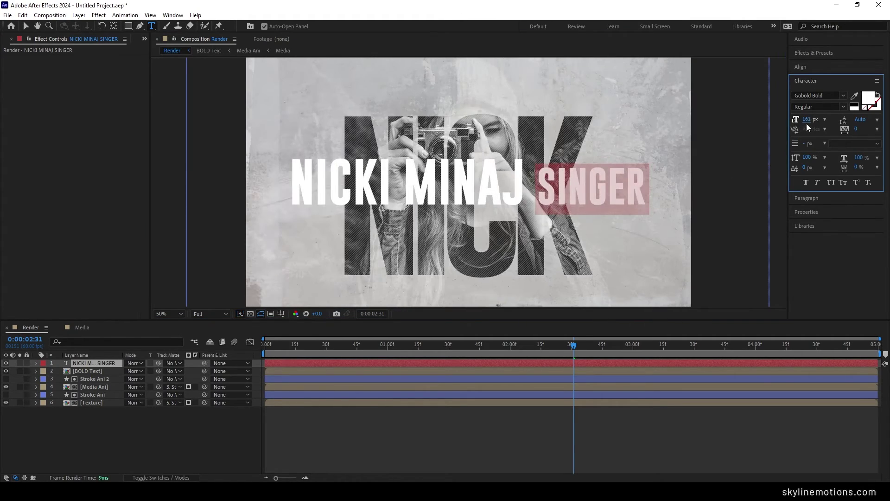
left_click(808, 121)
type("130")
key("Return")
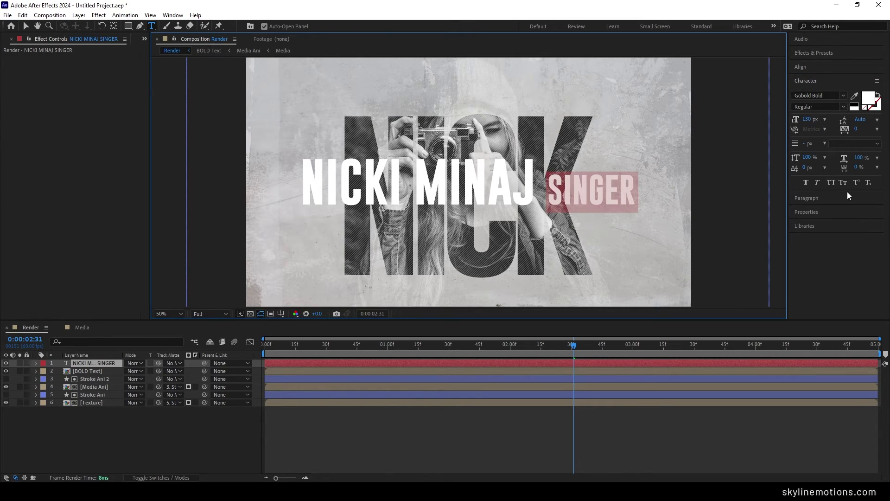
left_click(809, 67)
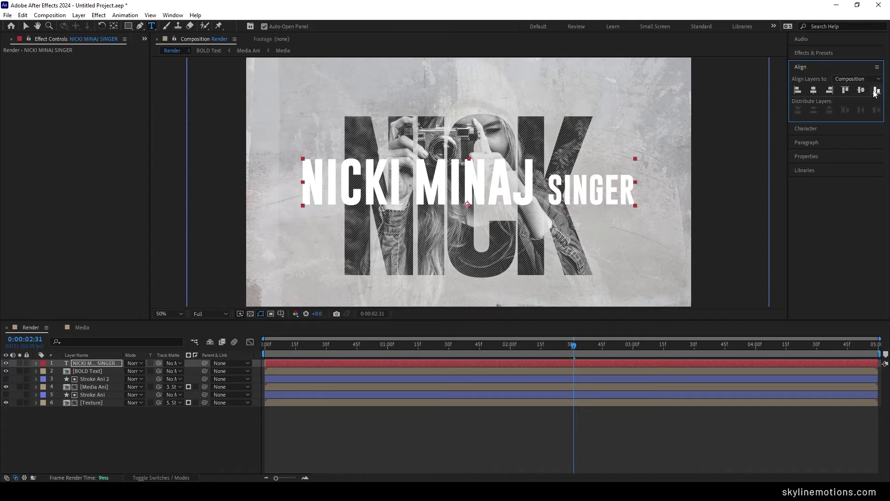
- Pre-compose the NICKI MINAJ SINGER text layer into a new composition named MAIN Text
right_click(89, 365)
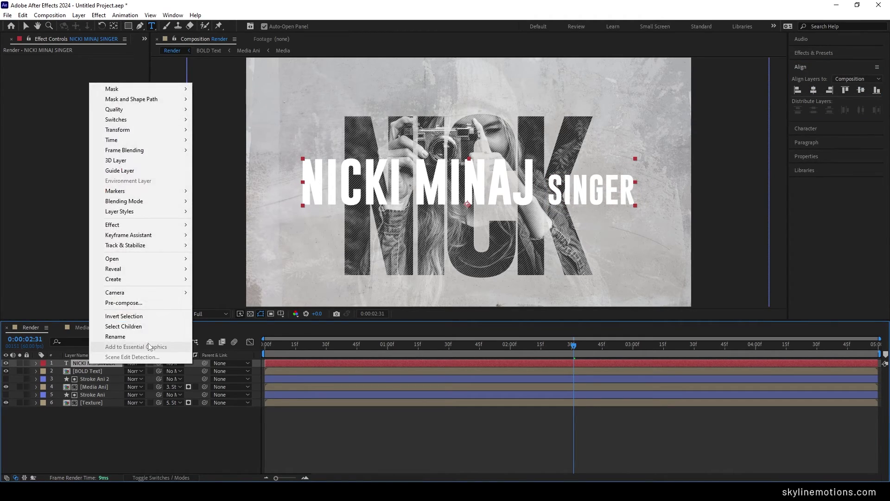
left_click(130, 303)
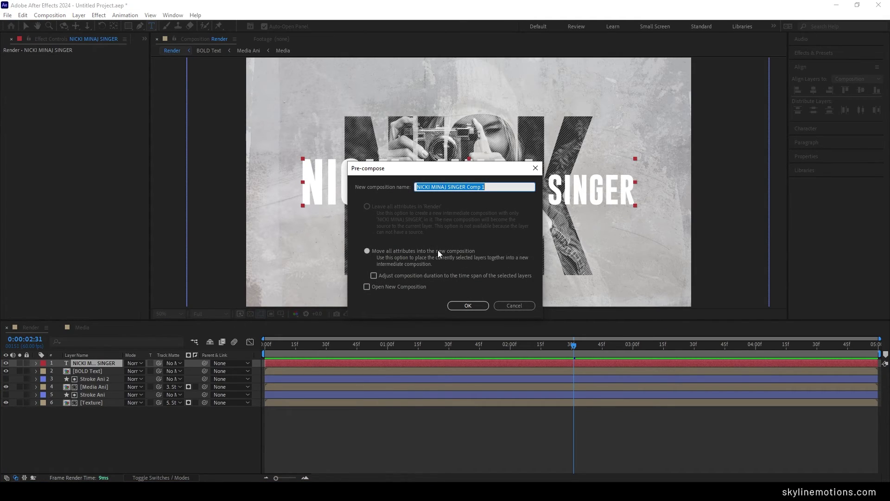
type("MAIN Text")
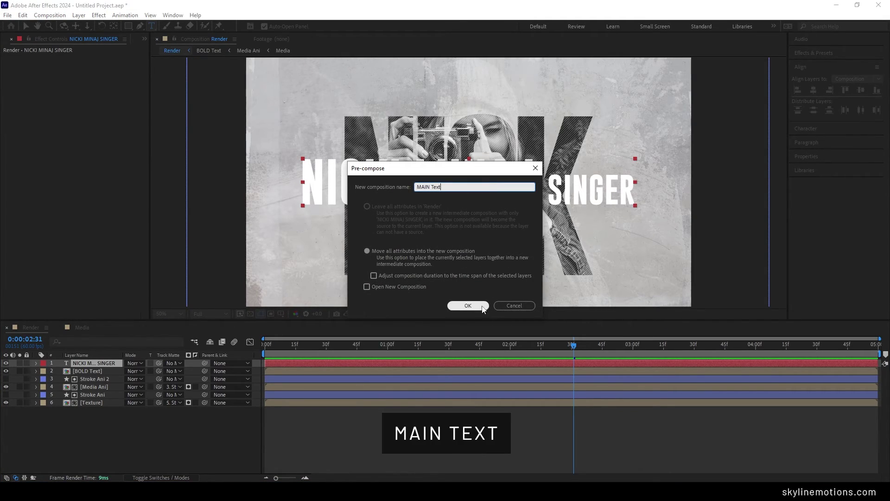
left_click(468, 306)
- Scale the MAIN Text layer to 45% and place it just above the NICK letters, aligned with their left edge
key("s")
left_click_drag(143, 371, 127, 372)
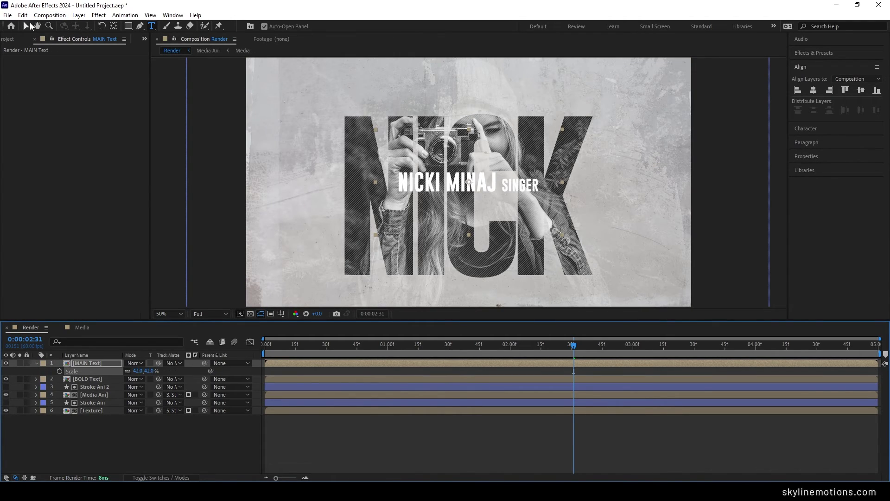
left_click(27, 26)
left_click_drag(433, 184, 384, 109)
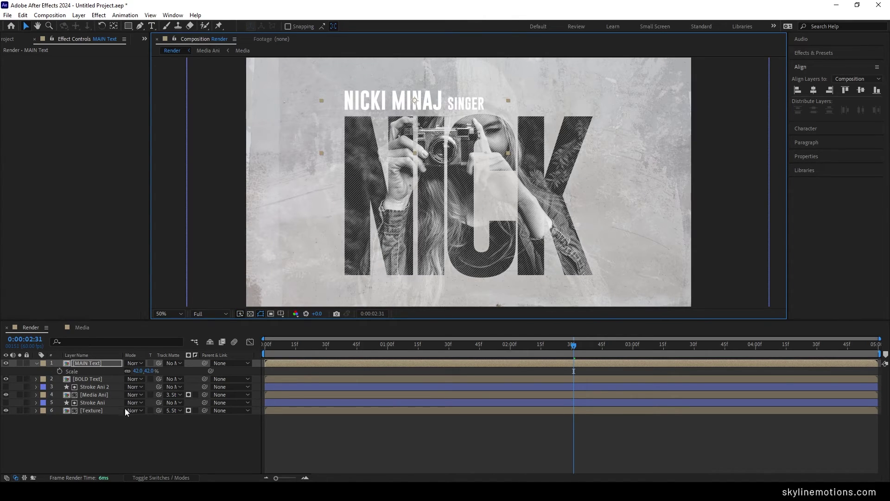
left_click(150, 371)
type("45")
key("Return")
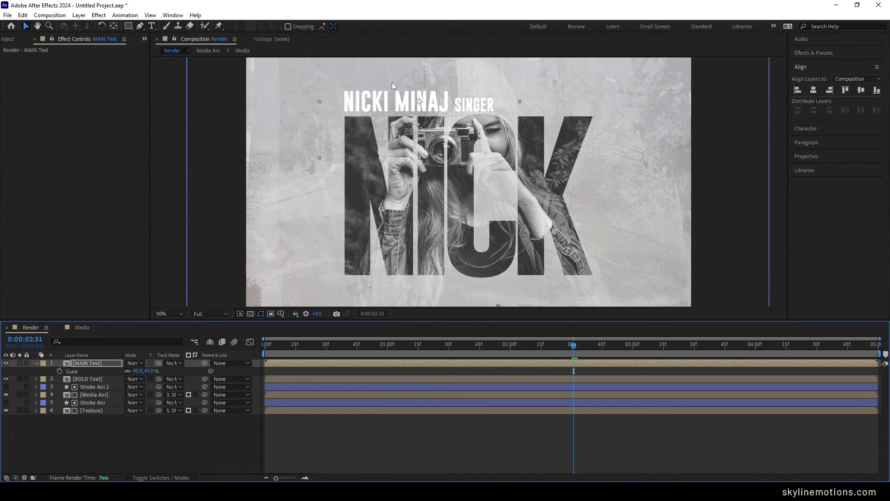
- Split the MAIN Text and BOLD Text layers every 15 frames, at 0:00:00:15, 0:00:00:30, 0:00:00:45 and 0:00:01:00
left_click(35, 364)
left_click(85, 372)
left_click(91, 362, "shift")
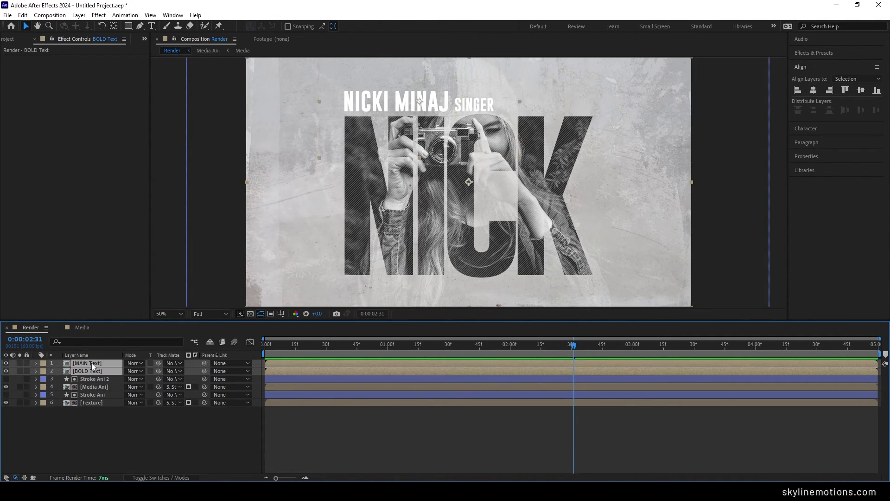
mouse_move(296, 352)
left_mouse_down()
mouse_move(273, 346)
mouse_move(255, 354)
mouse_move(296, 352)
left_mouse_up()
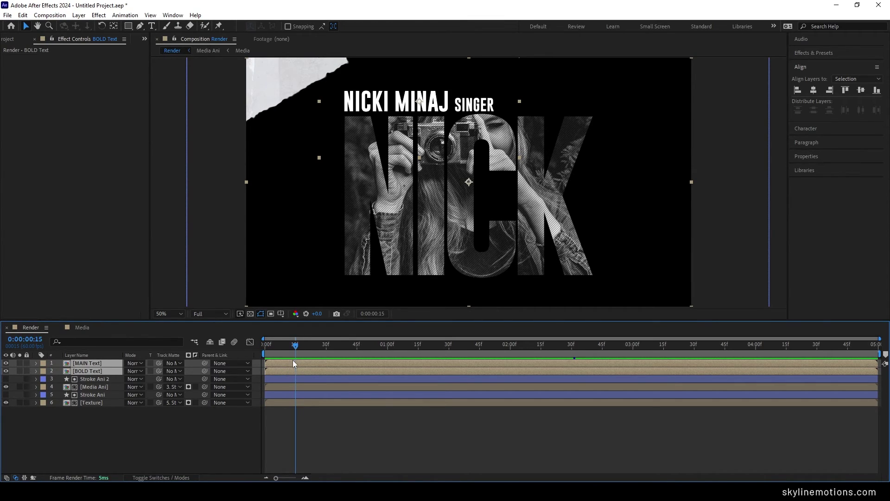
key("ctrl+shift+d")
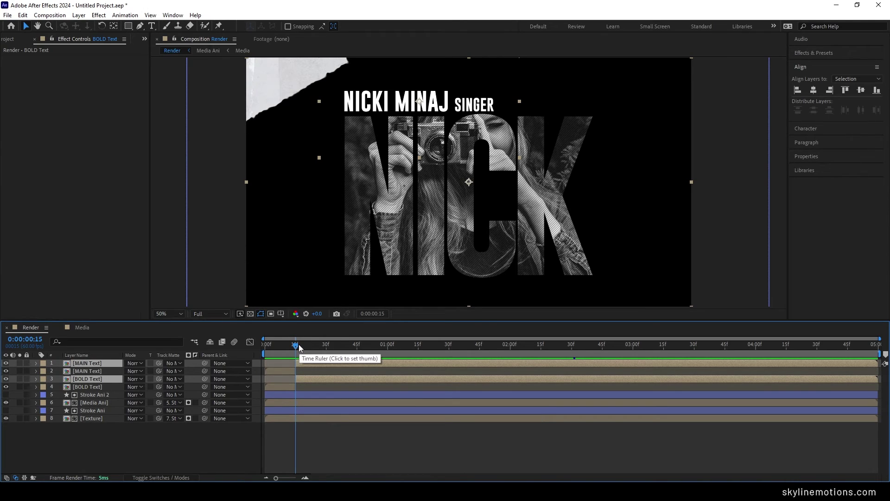
left_click_drag(297, 348, 327, 352)
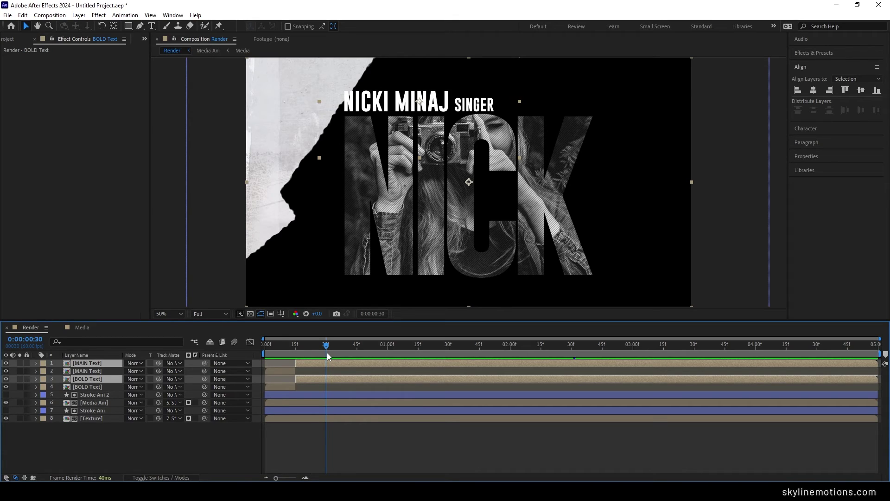
key("ctrl+shift+d")
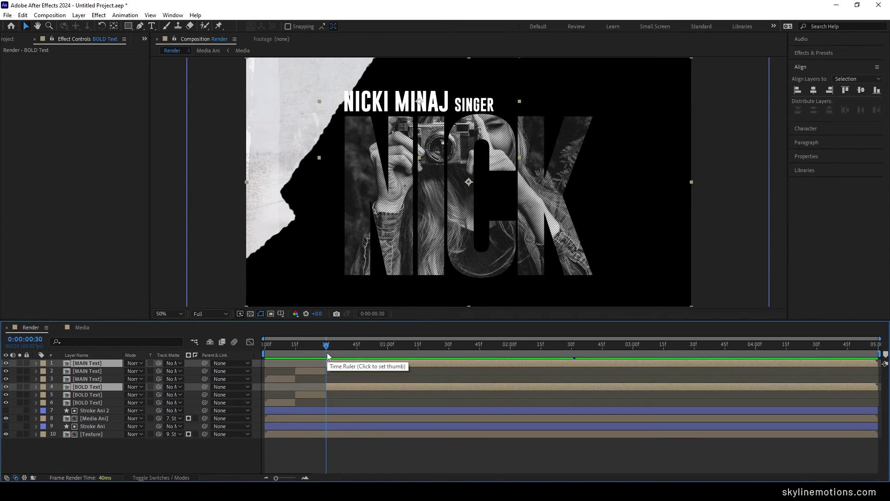
left_click(358, 352)
key("ctrl+shift+d")
left_click(388, 351)
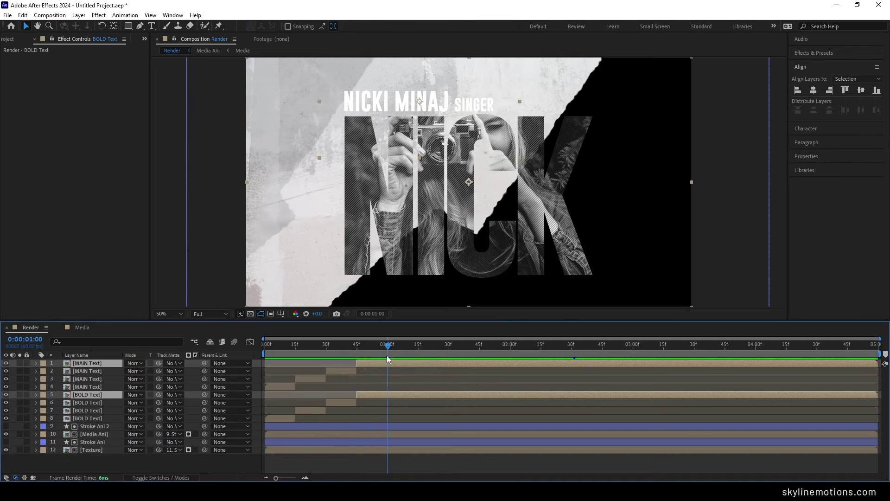
key("ctrl+shift+d")
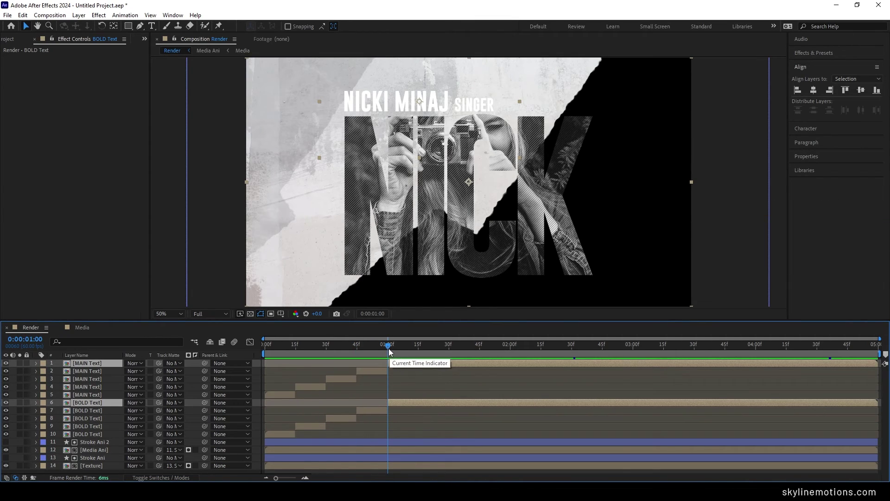
- Split the remaining long MAIN Text and BOLD Text segments at 0:00:04:45
left_click_drag(389, 347, 364, 347)
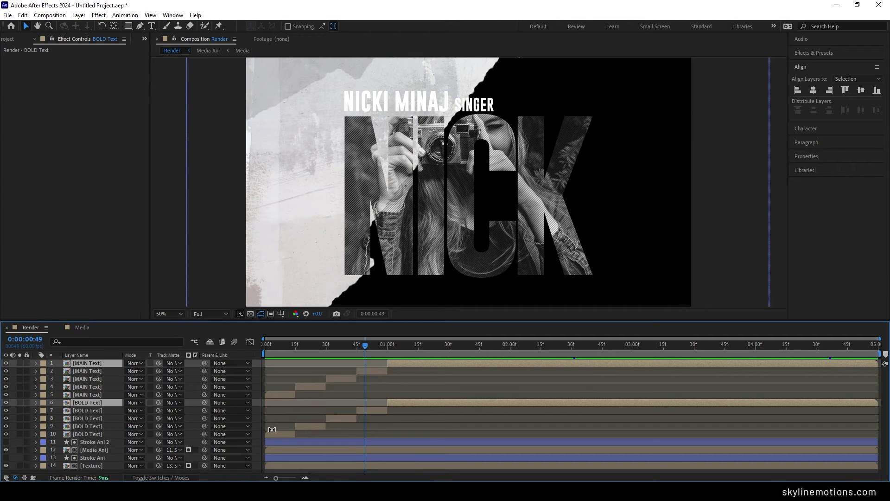
left_click_drag(416, 346, 441, 346)
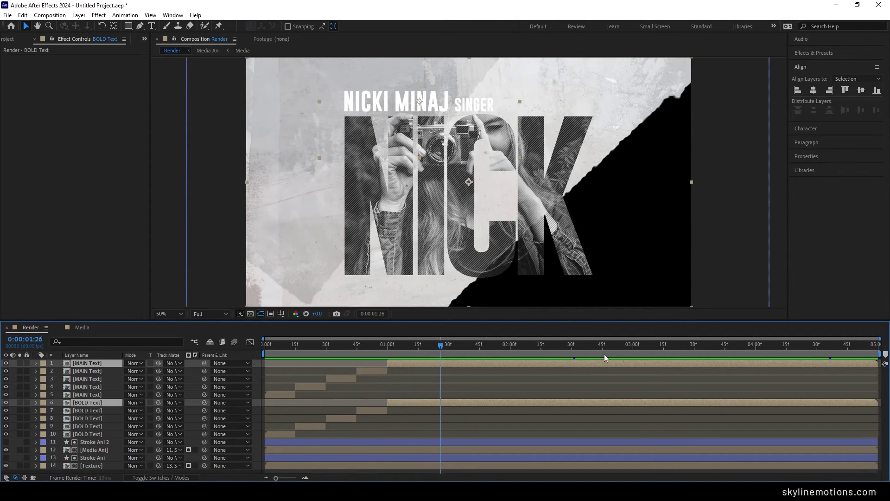
left_click_drag(605, 356, 846, 366)
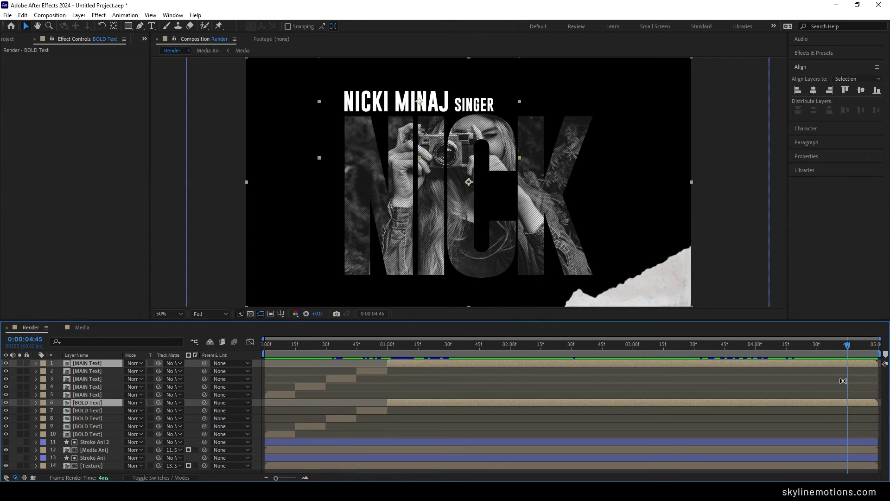
key("ctrl+shift+d")
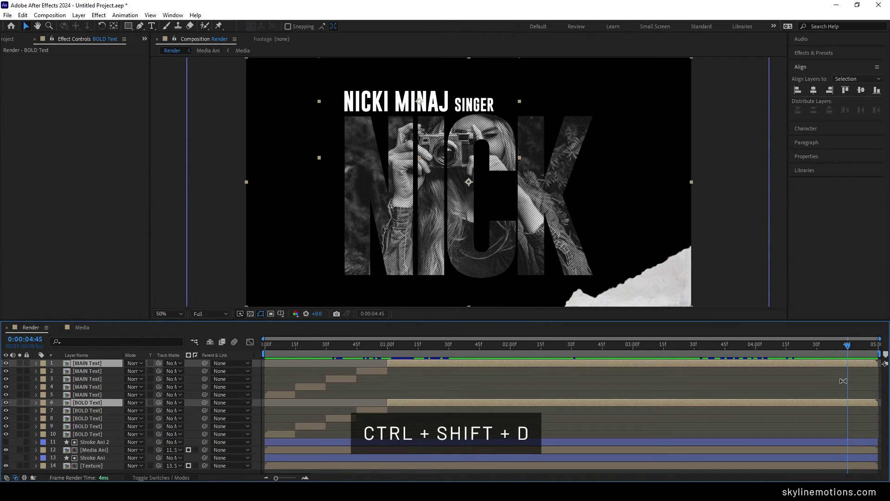
key("ctrl+shift+d")
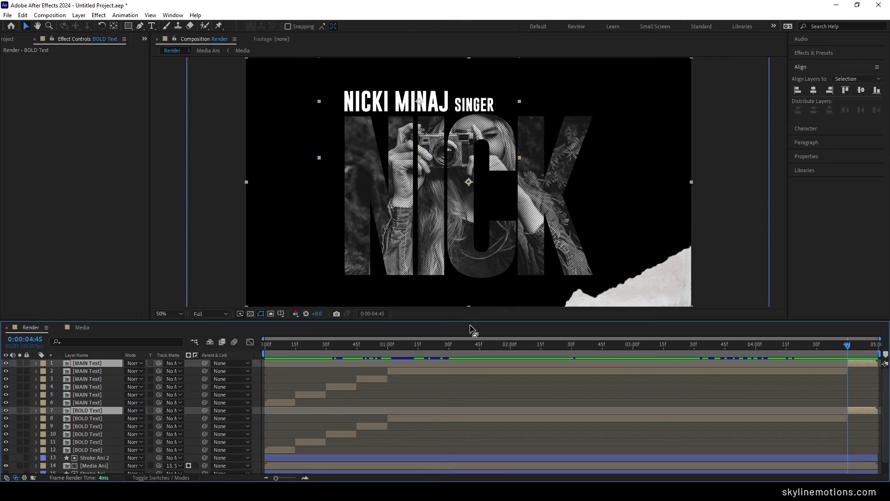
- Scale the first 15-frame BOLD Text segment to 200% and shift it toward the lower right of the frame
left_click_drag(465, 319, 471, 279)
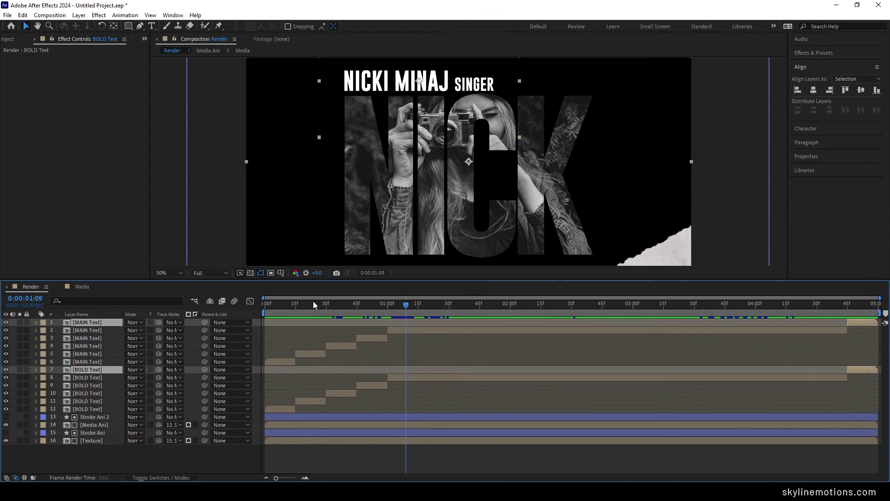
left_click_drag(313, 302, 283, 305)
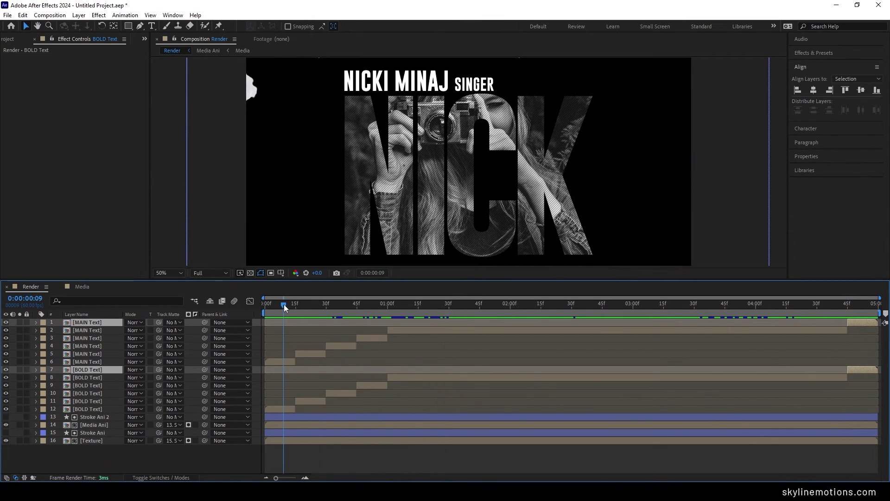
left_click(166, 276)
left_click(171, 282)
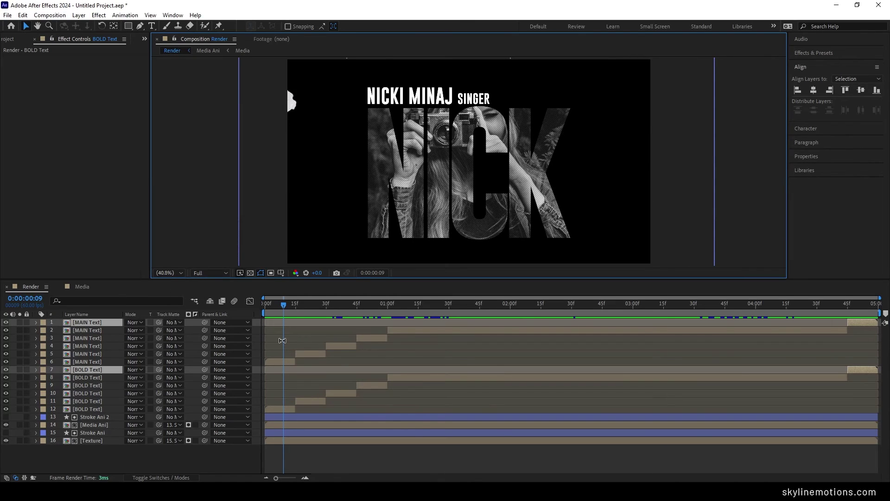
left_click(88, 409)
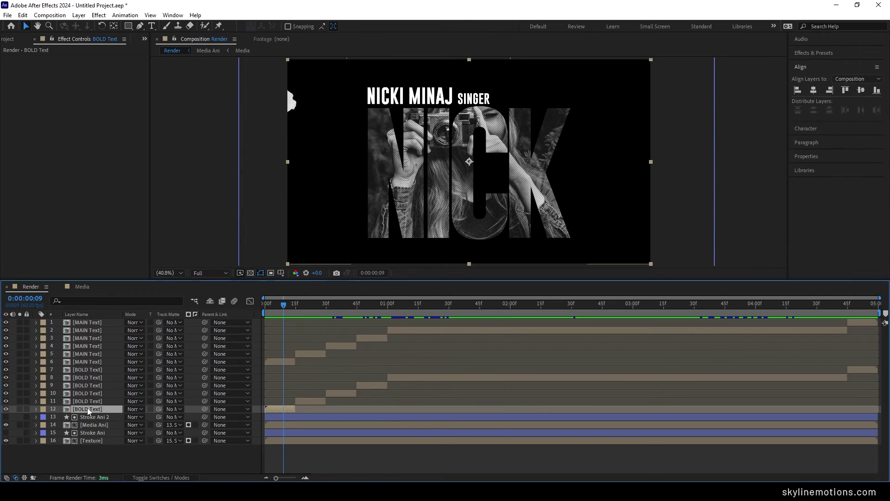
key("s")
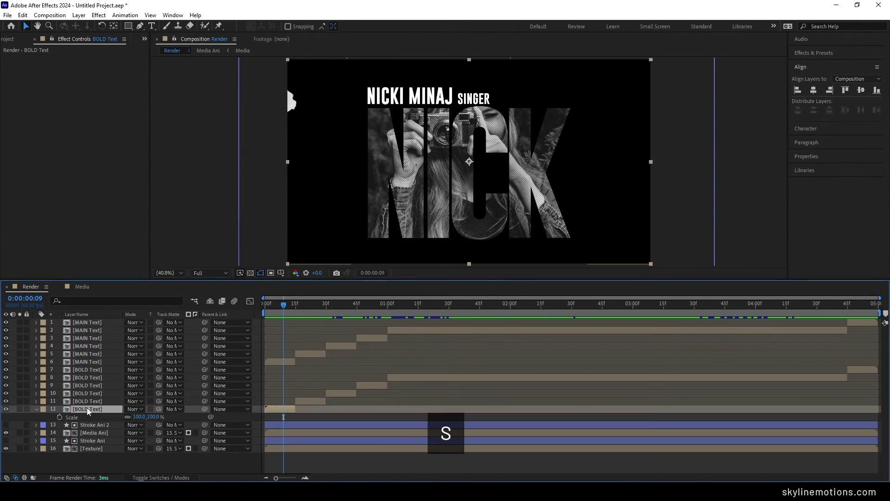
left_click_drag(153, 416, 204, 420)
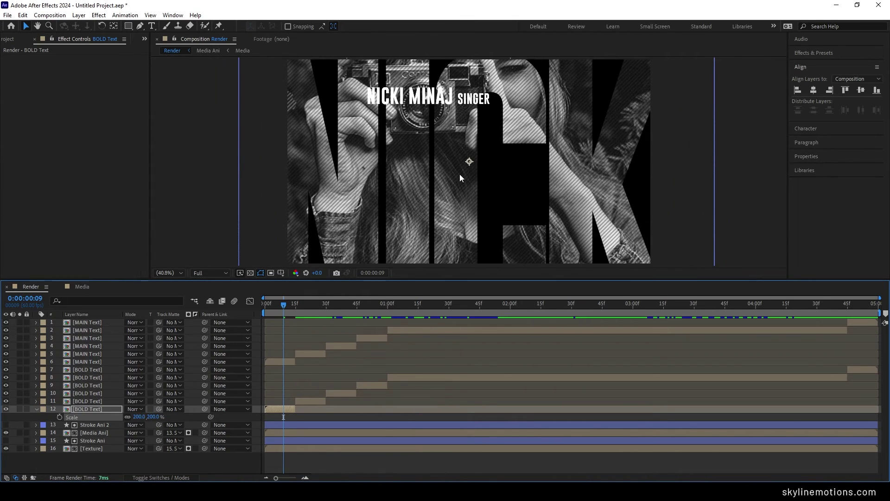
left_click_drag(458, 150, 549, 207)
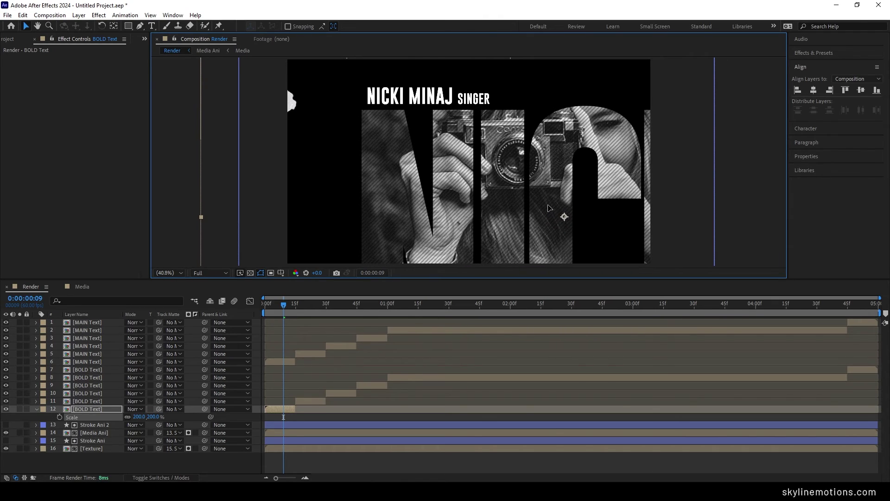
- Scale the first MAIN Text segment to 78% and move it over the lower right part of the enlarged NICK letters
left_click(282, 362)
key("s")
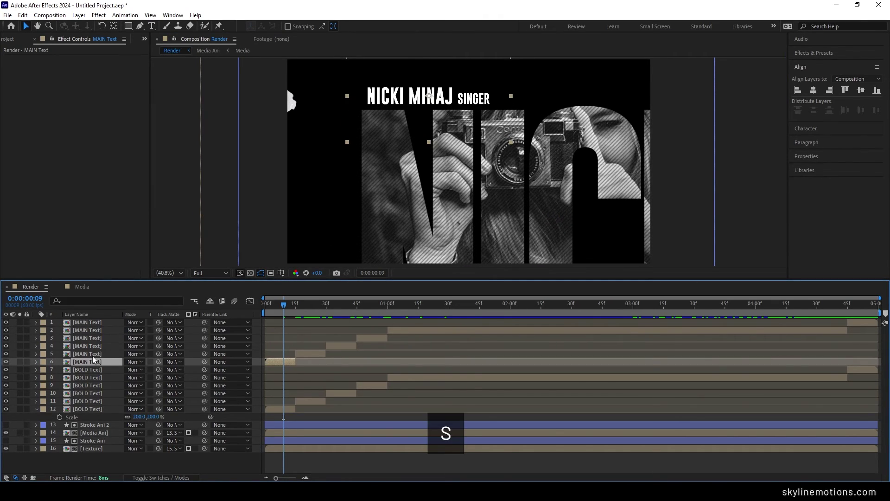
left_click_drag(139, 370, 176, 374)
left_click(405, 128)
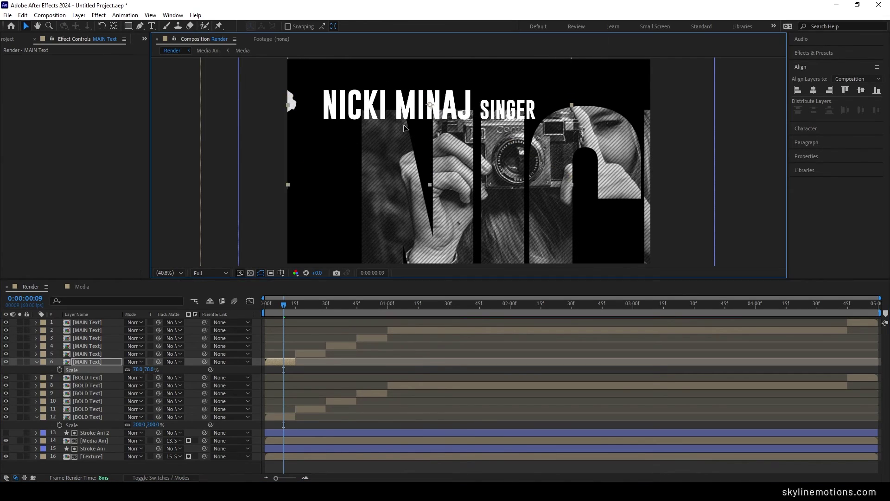
left_click_drag(404, 129, 491, 217)
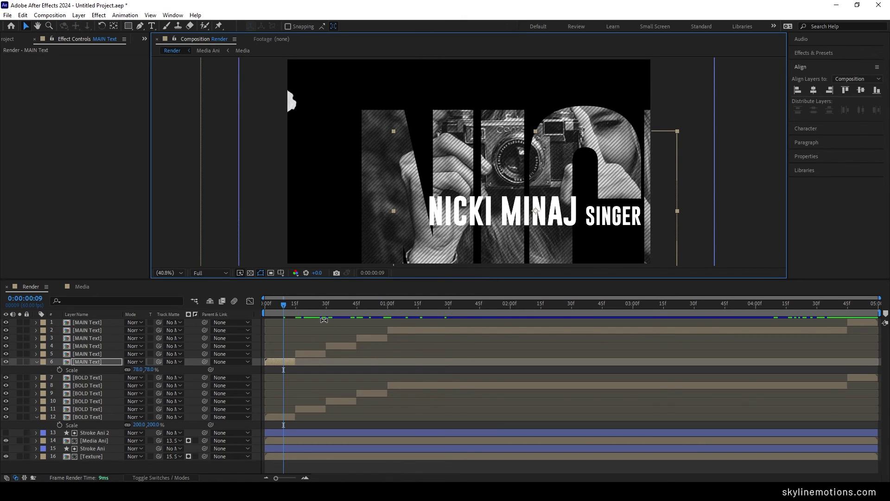
- Scale the second 15-frame BOLD Text segment to 163% and shift it toward the upper left of the frame
left_click_drag(304, 306, 309, 307)
left_click(317, 409)
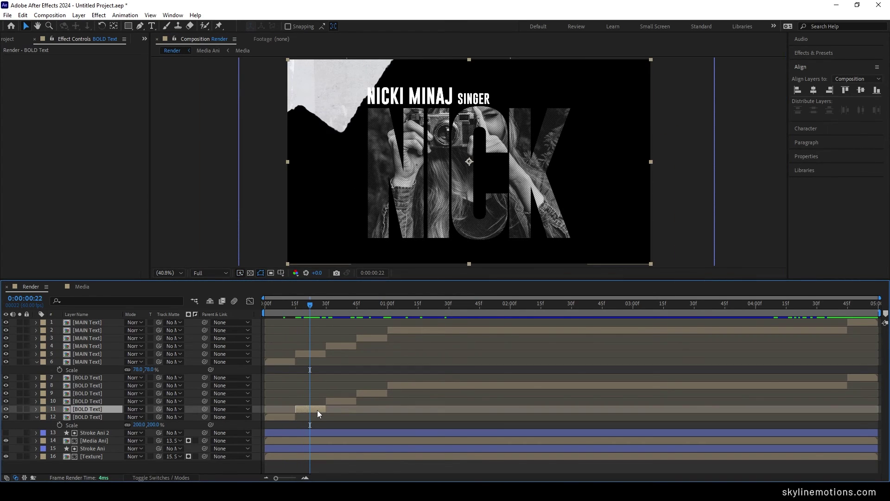
key("s")
key("KP_5")
key("s")
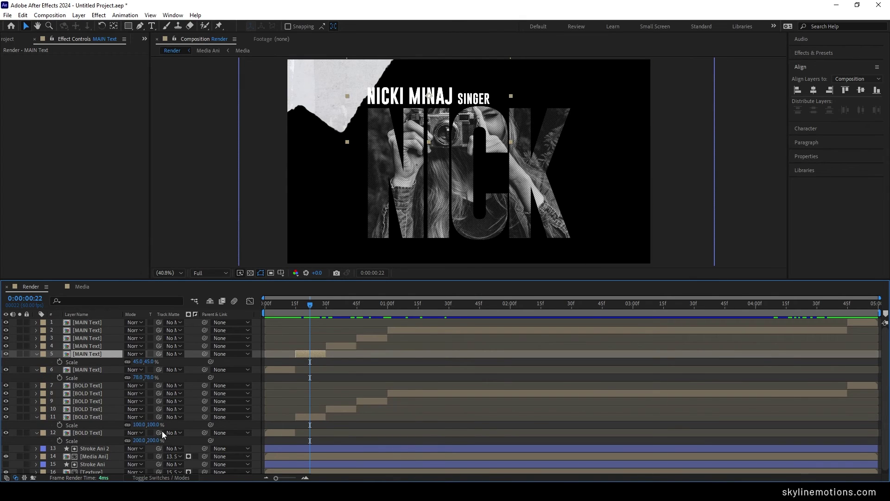
left_click_drag(158, 425, 190, 431)
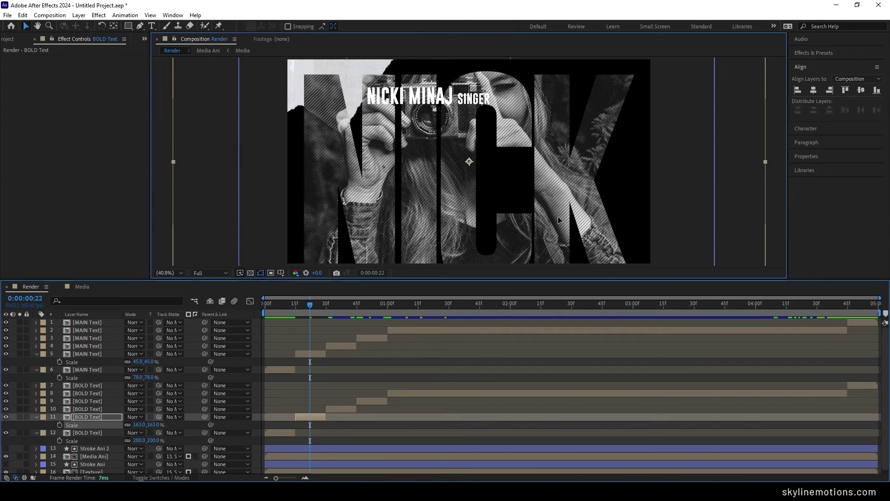
left_click_drag(558, 216, 481, 165)
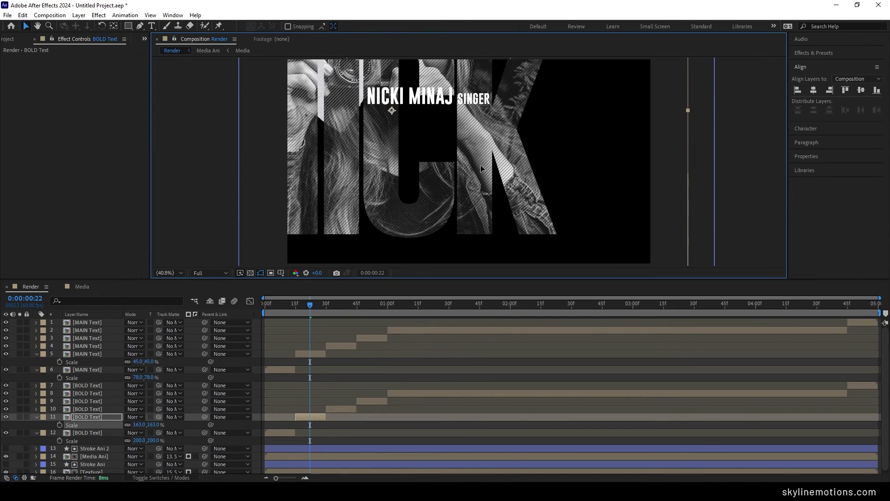
- Scale the second MAIN Text segment to 62% and move it over the C and K of the enlarged NICK letters
left_click(306, 354)
left_click_drag(148, 362, 173, 364)
left_click_drag(438, 101, 540, 147)
left_click_drag(153, 365, 144, 366)
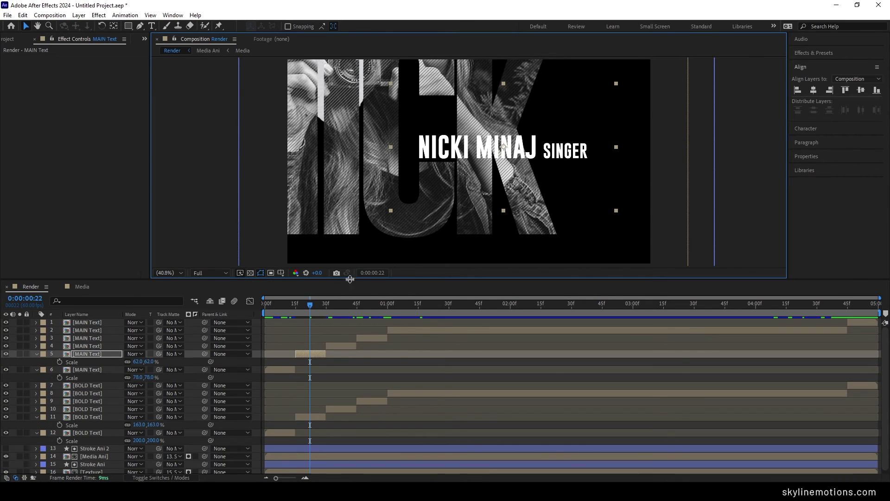
- Scale the third BOLD Text segment, starting at 0:00:00:30, to 148% and shift it toward the upper right of the frame
left_click(344, 303)
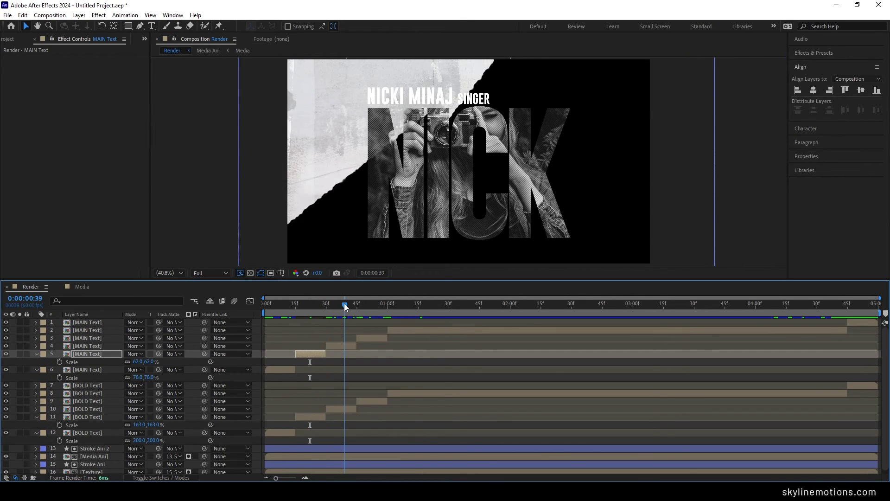
left_click(346, 410)
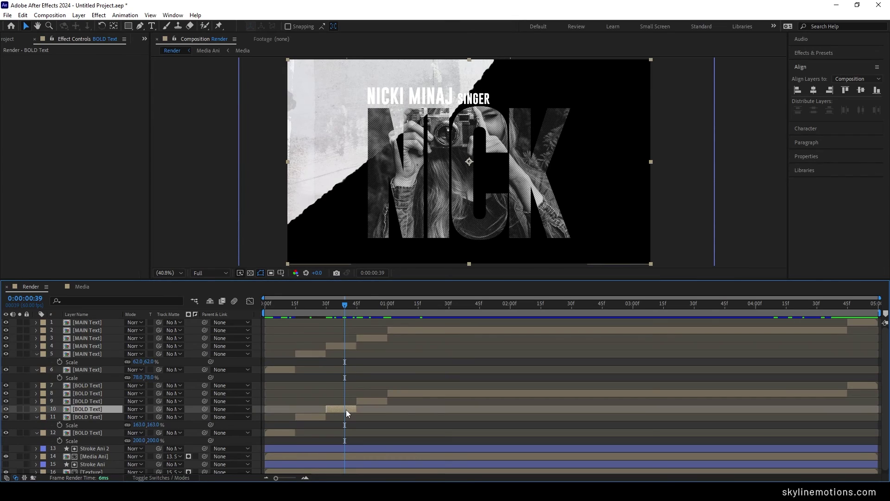
key("s")
left_click(344, 346)
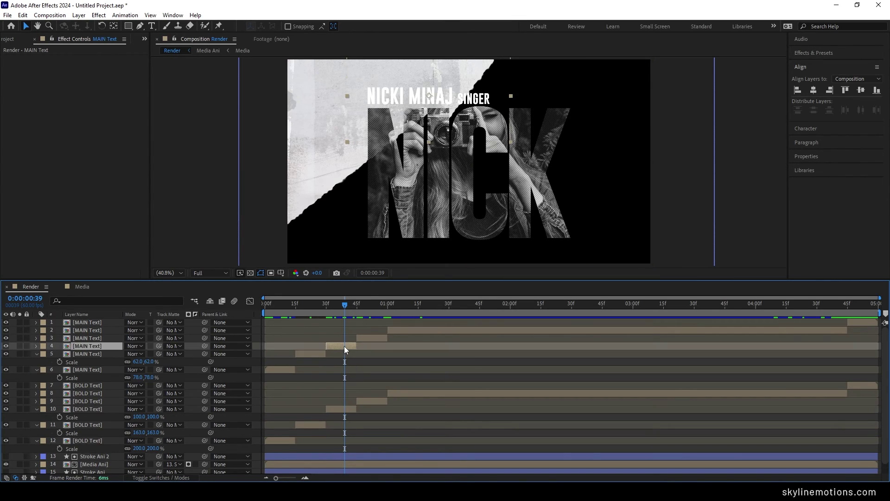
key("s")
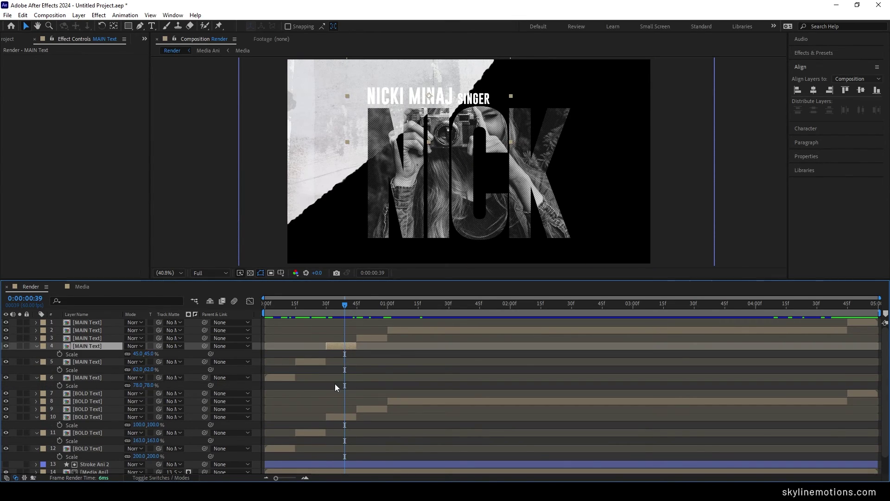
left_click(37, 448)
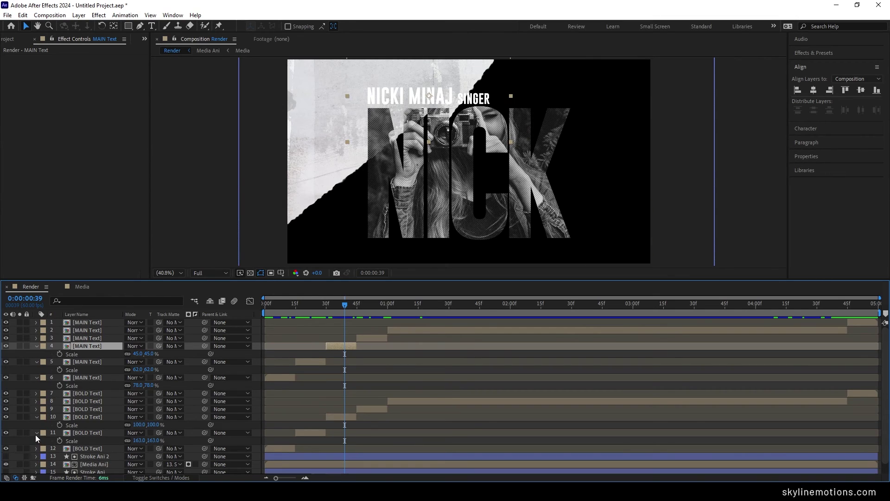
left_click(36, 432)
left_click(35, 377)
left_click(36, 361)
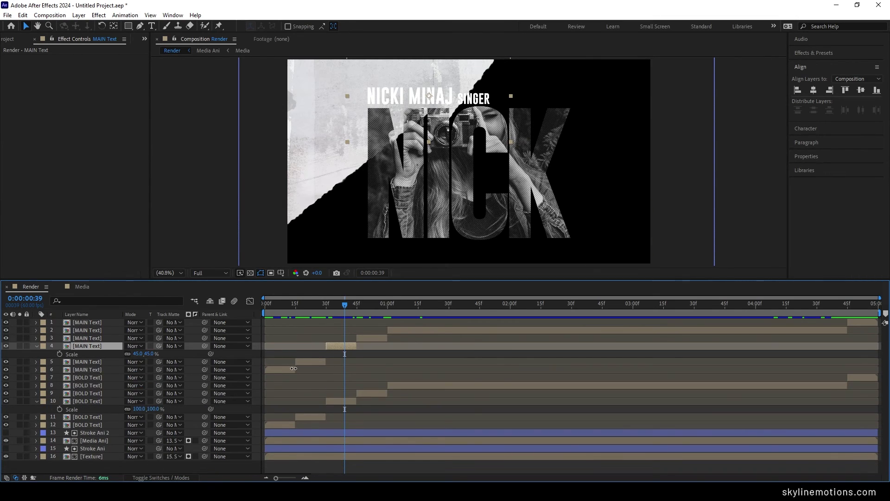
left_click_drag(148, 408, 614, 170)
left_click_drag(153, 408, 158, 409)
- Scale the third MAIN Text segment to 67% and move it down to the lower edge of the NICK letters
left_click(101, 346)
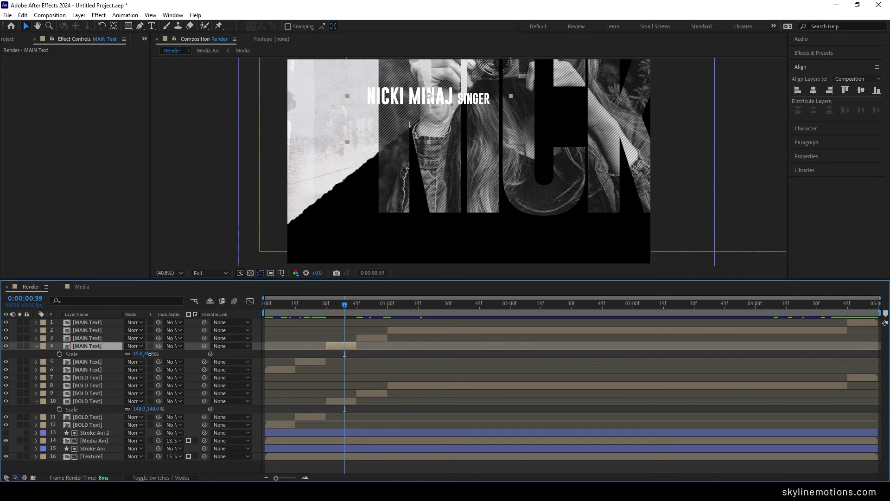
left_click_drag(138, 353, 161, 354)
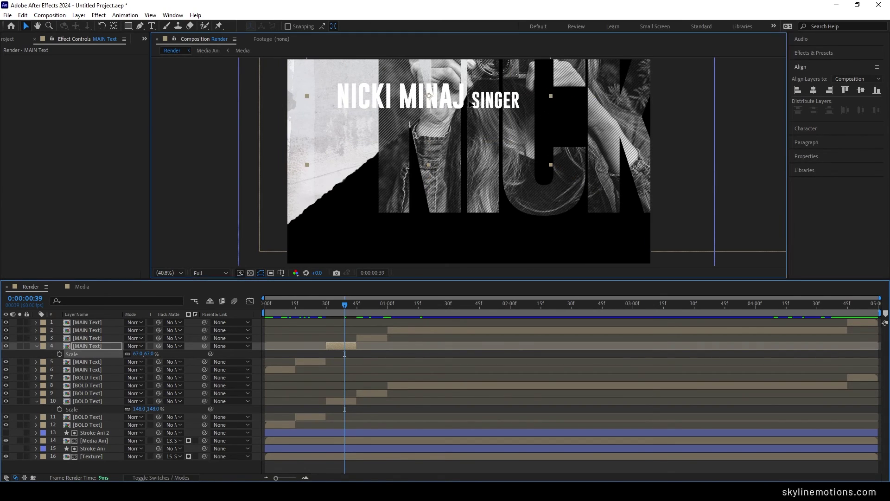
left_click_drag(471, 105, 457, 219)
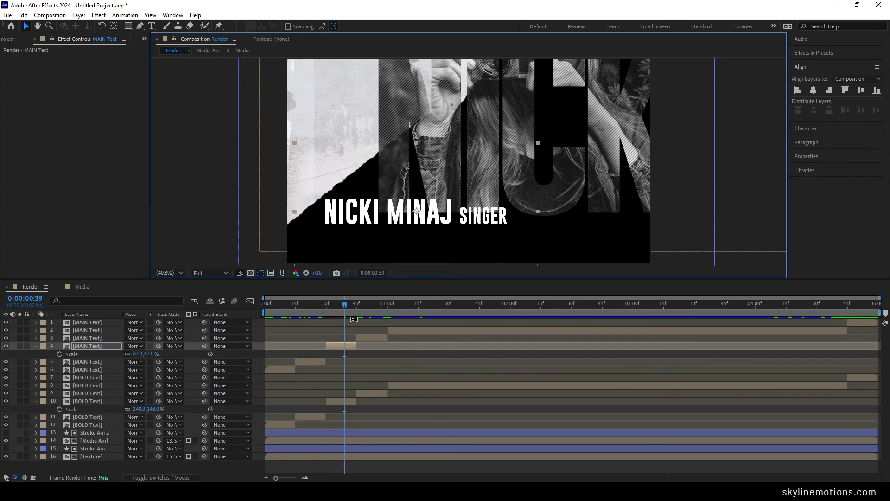
- Scale the fourth BOLD Text segment, starting at 0:00:00:45, to 137% and shift it down in the frame
left_click_drag(360, 307, 372, 311)
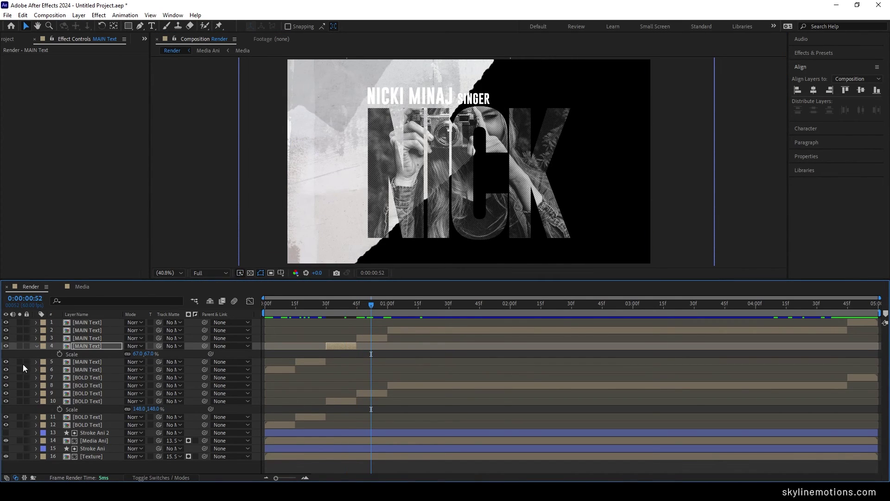
left_click(37, 345)
left_click(36, 393)
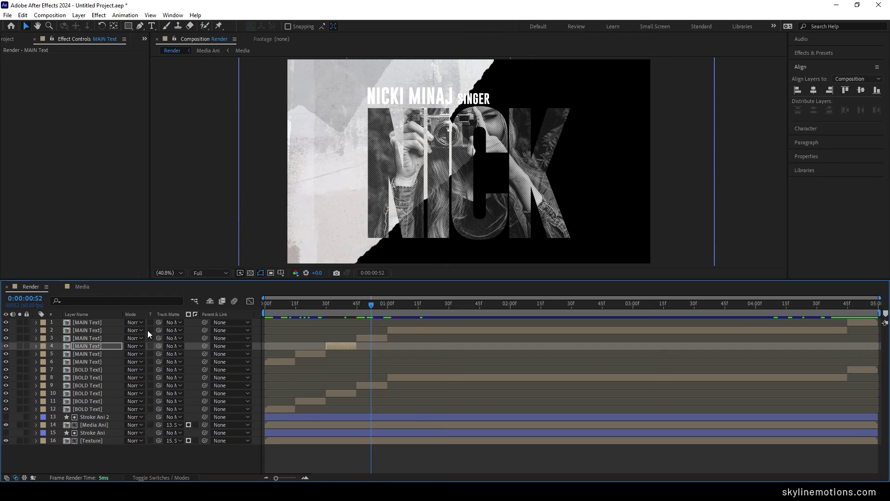
left_click(374, 386)
key("s")
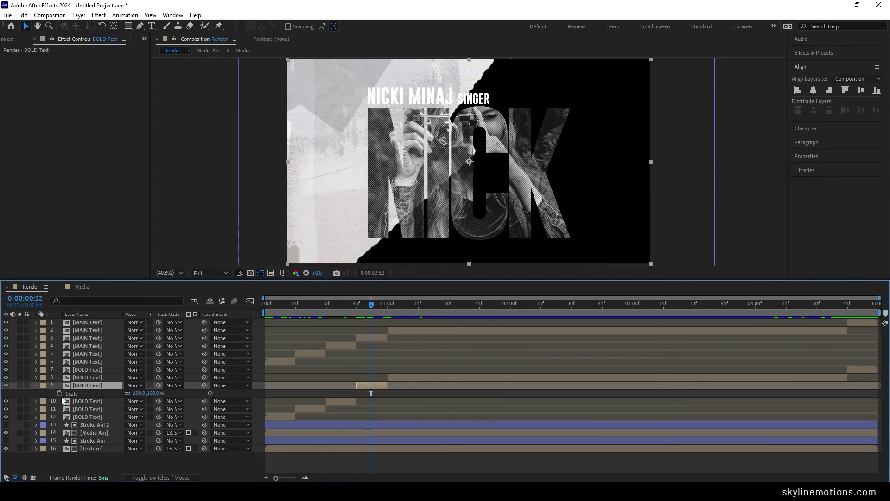
left_click(369, 338)
key("s")
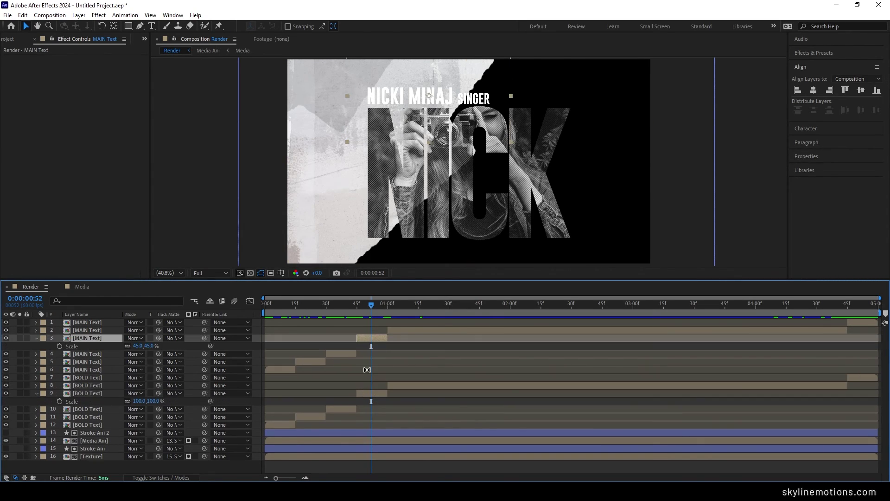
left_click_drag(139, 401, 194, 402)
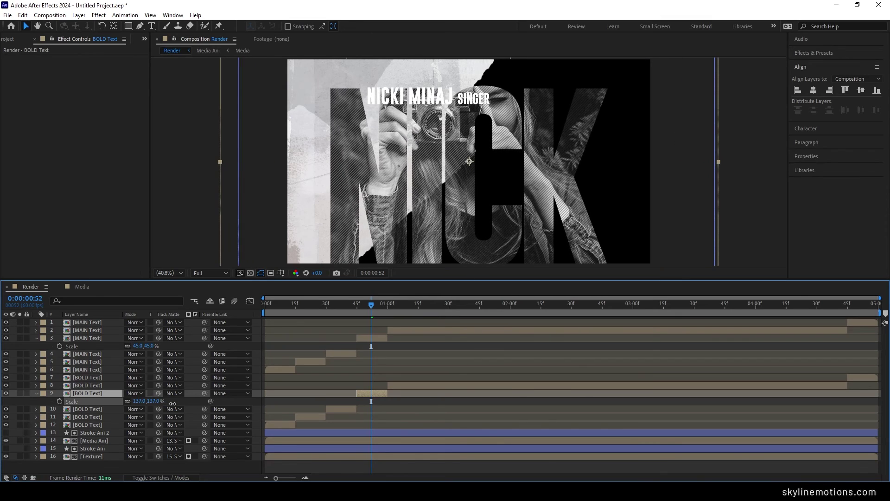
left_click_drag(543, 194, 546, 229)
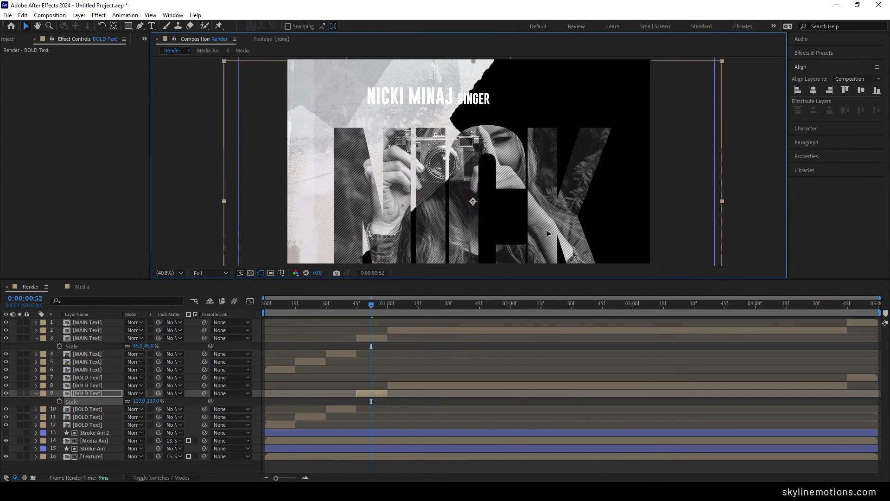
- Scale the fourth MAIN Text segment to 68%, move it over the lower middle of the NICK letters, and preview the animation
left_click_drag(145, 346, 167, 346)
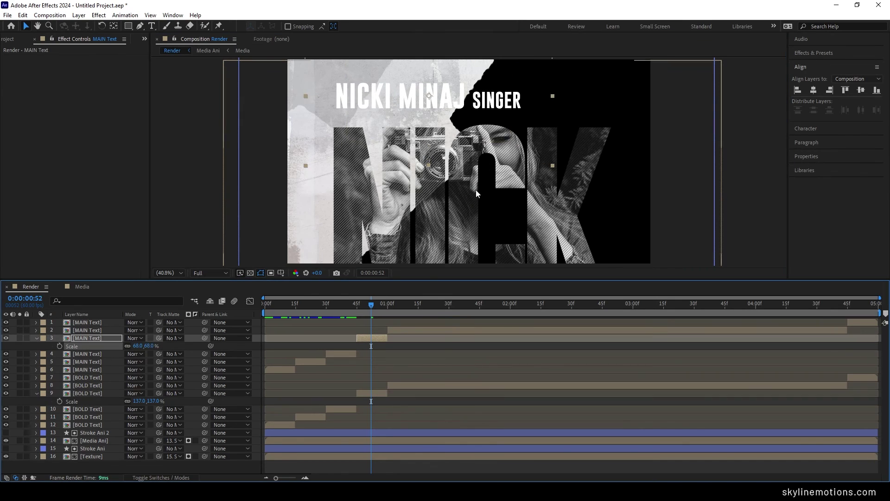
left_click_drag(478, 99, 549, 204)
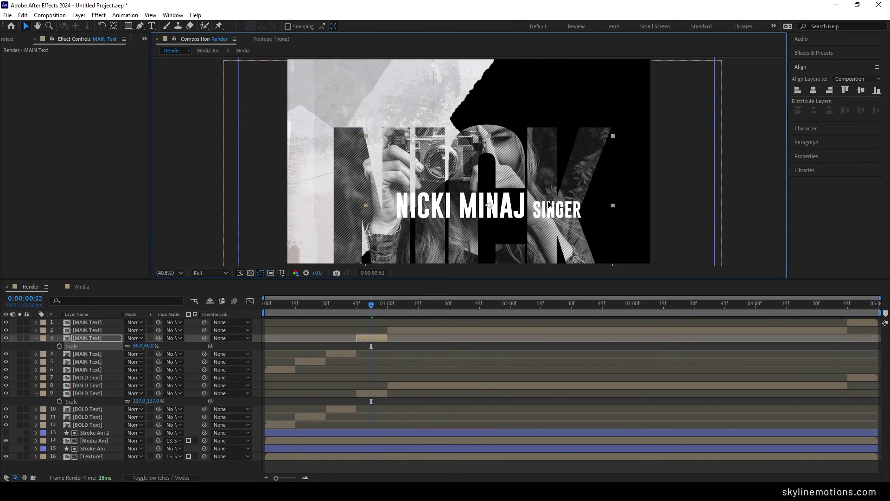
key("space")
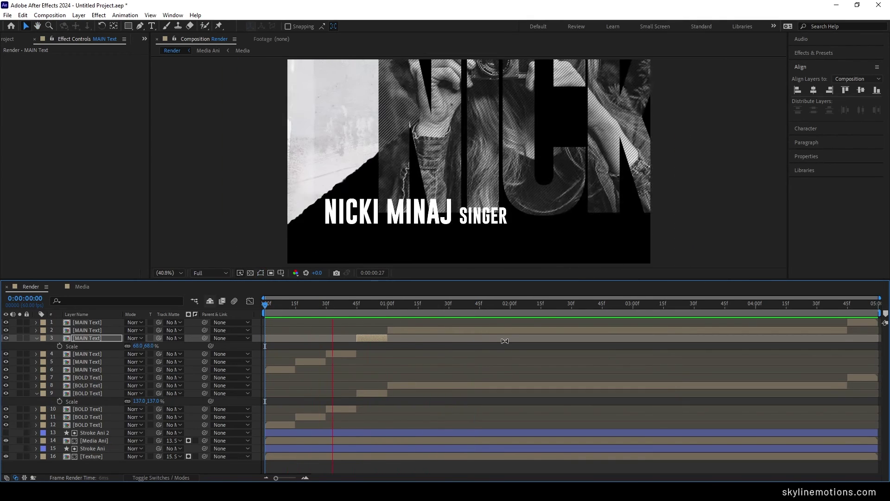
left_click(359, 304)
key("space")
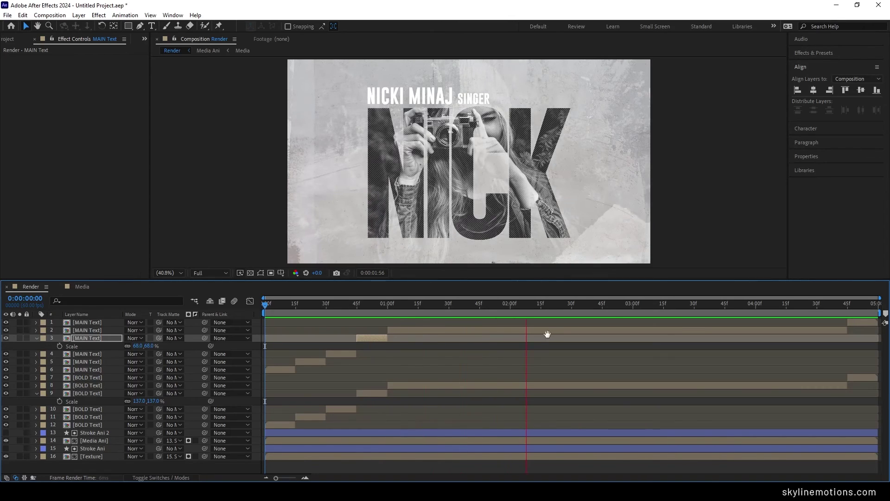
- Scale the last BOLD Text segment, starting at 0:00:04:45, to 129% and shift it left and slightly up
left_click_drag(615, 306, 863, 307)
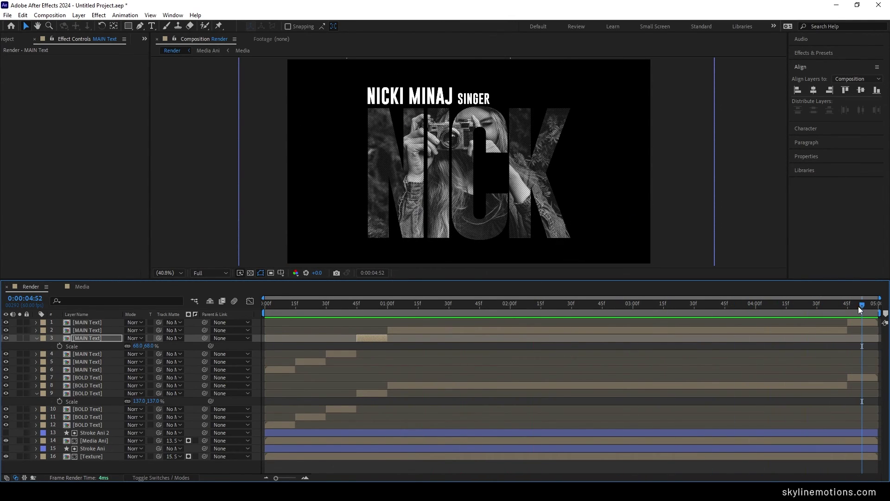
left_click(37, 339)
left_click(36, 386)
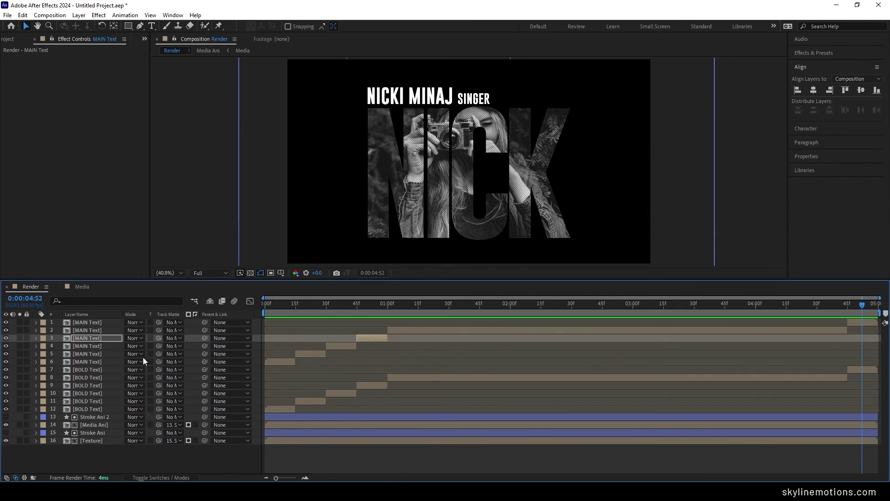
left_click(864, 325)
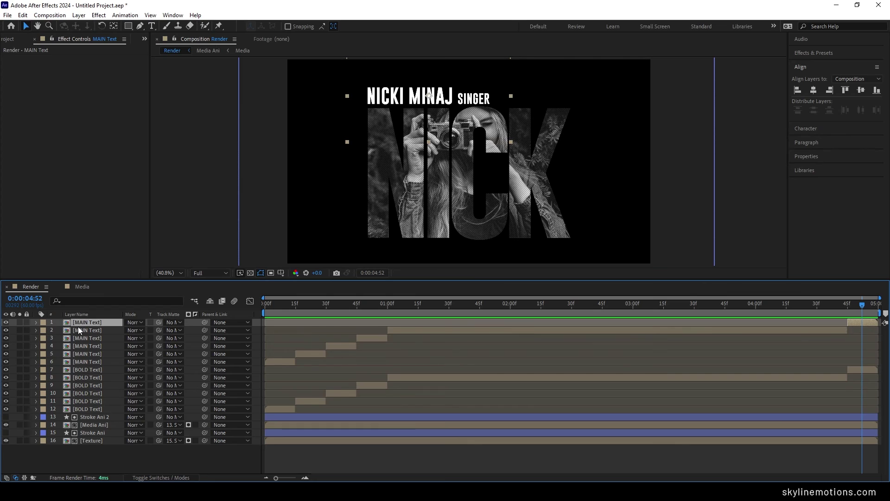
key("s")
key("KP_7")
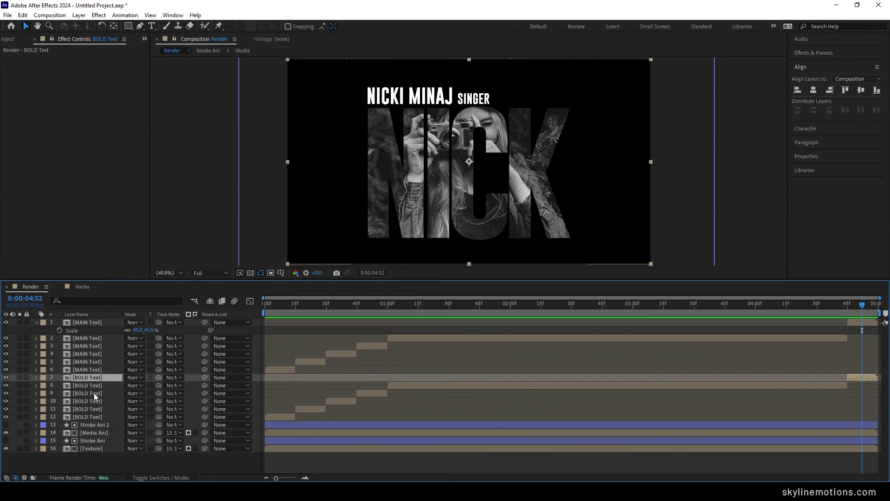
key("s")
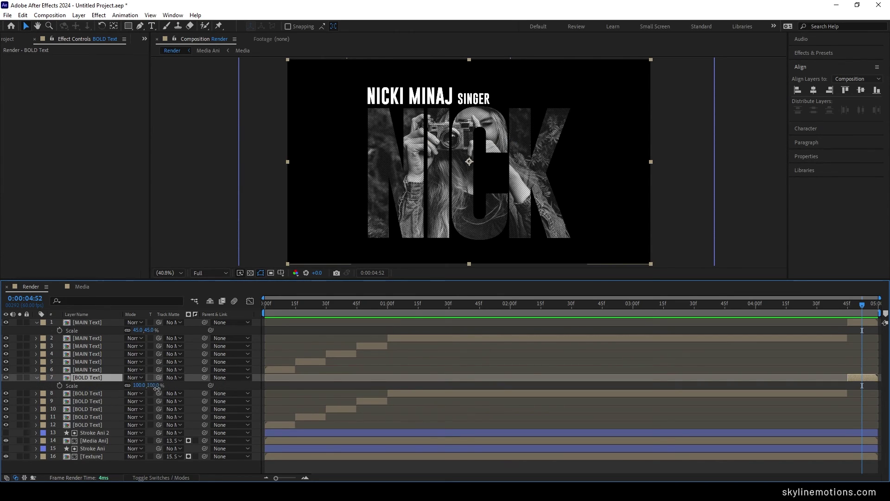
left_click_drag(156, 388, 175, 394)
left_click_drag(551, 186, 490, 174)
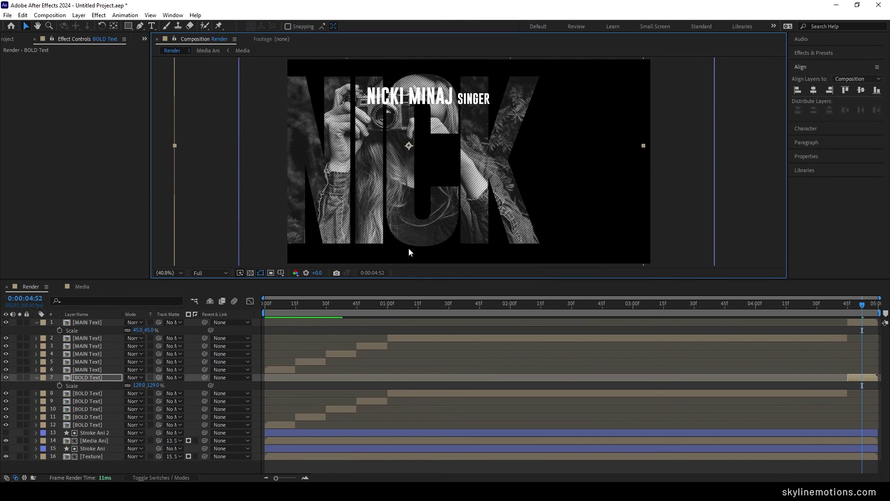
- Scale the last MAIN Text segment to 63%, move it across the K at mid-height, and preview the composition from the start
left_click_drag(159, 330, 162, 333)
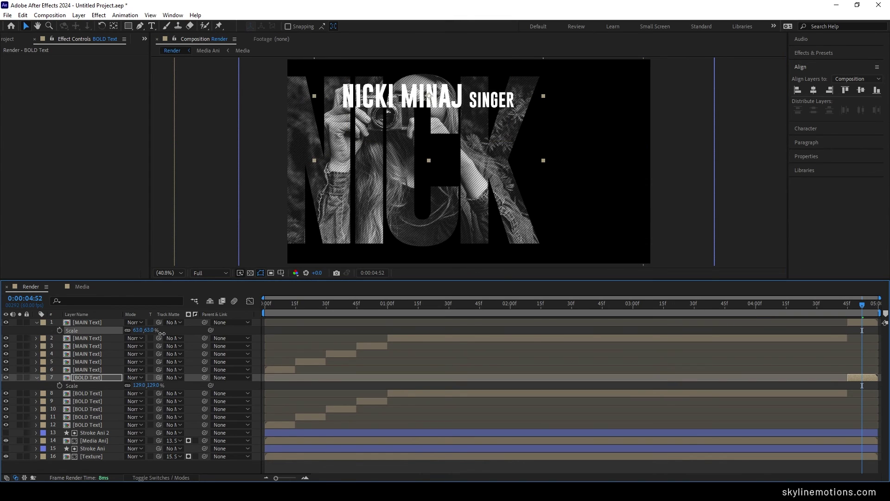
left_click_drag(463, 98, 587, 165)
left_click(36, 322)
left_click(37, 369)
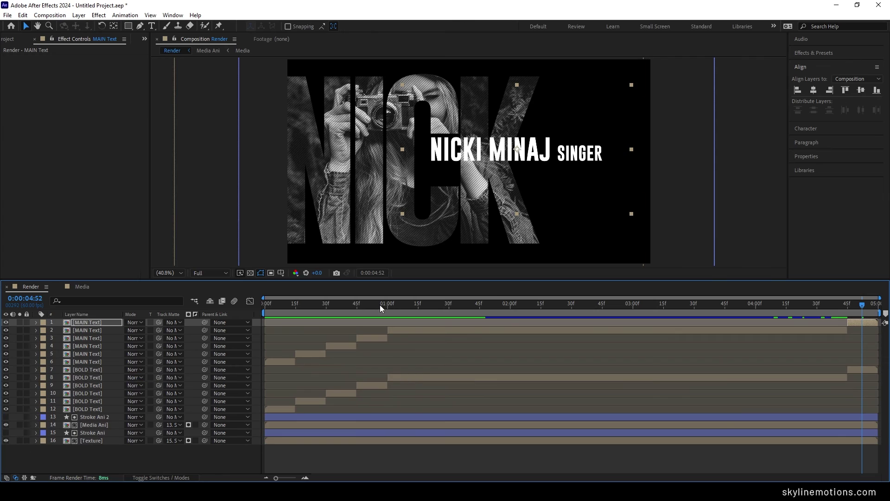
key("Home")
key("space")
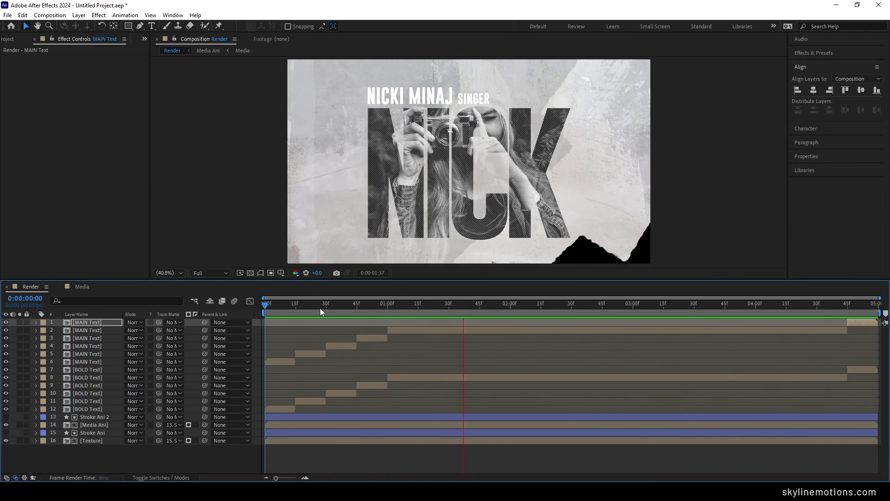
key("space")
- Add a new adjustment layer above all layers in the Render composition and rename it Color
left_click(182, 448)
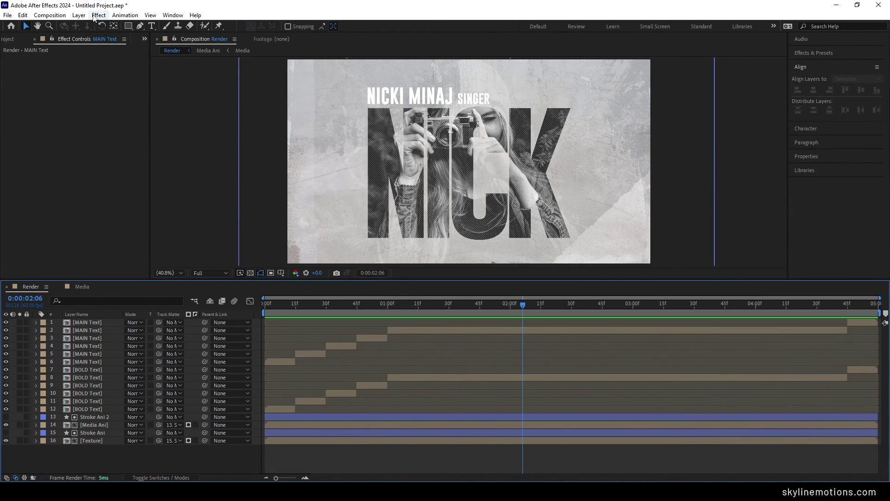
left_click(79, 15)
mouse_move(92, 26)
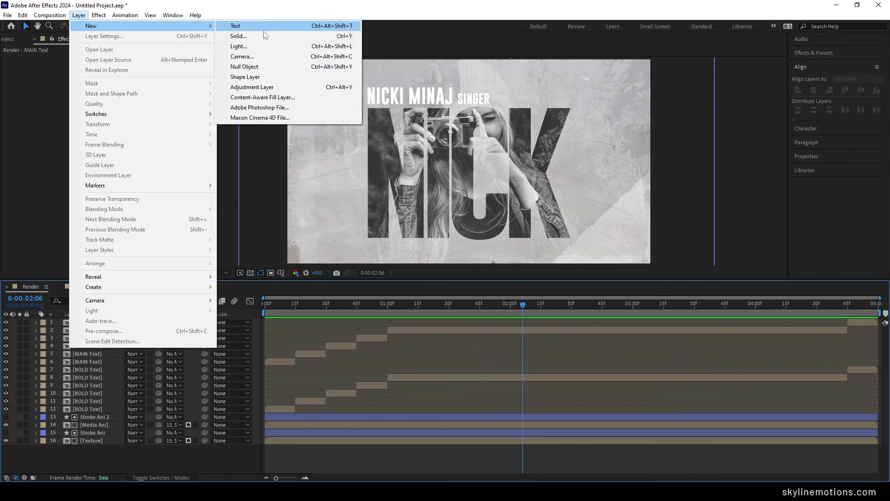
left_click(252, 87)
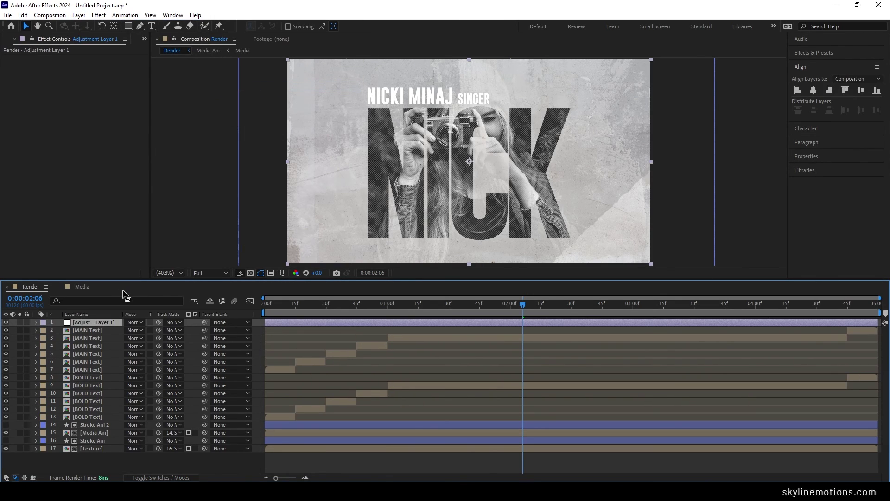
right_click(98, 322)
left_click(138, 296)
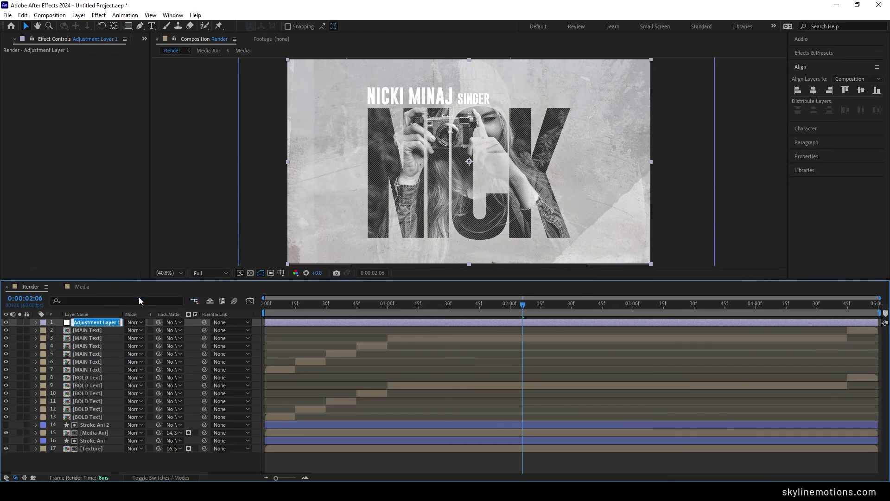
type("Colo")
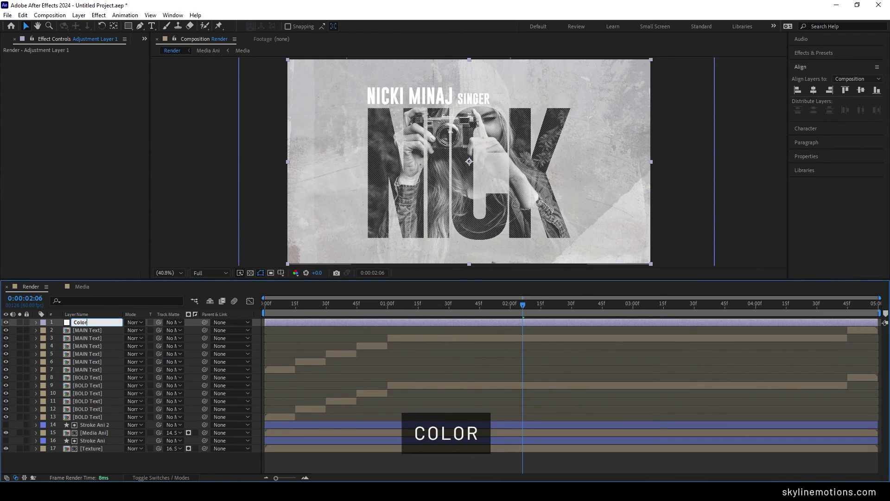
type("r")
key("Return")
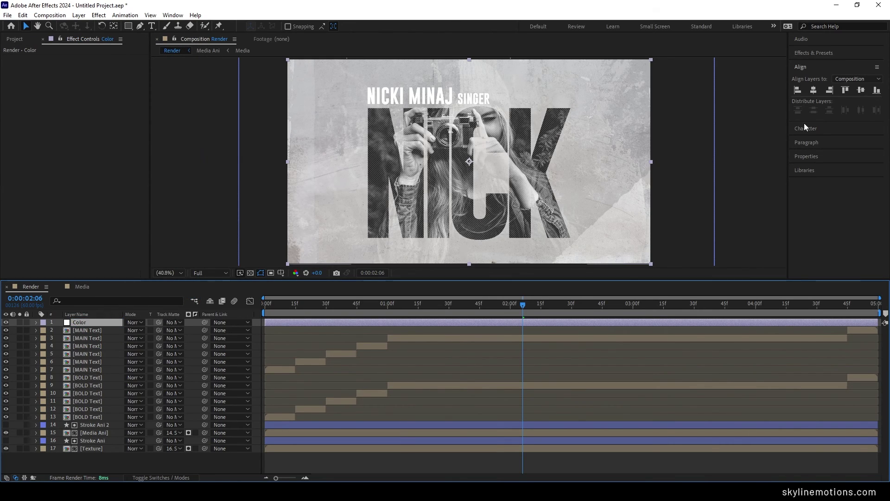
- Apply the Brightness & Contrast effect to the Color adjustment layer and set its Contrast to 60
left_click(826, 52)
left_click(801, 64)
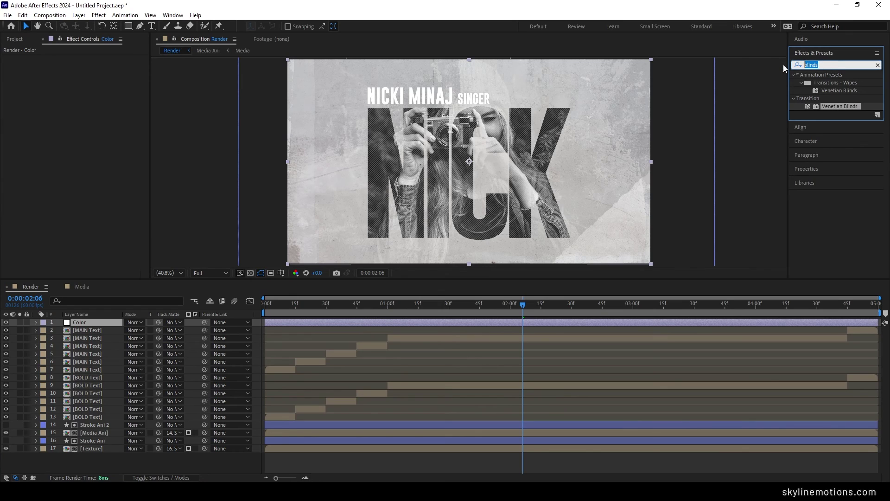
type("bri")
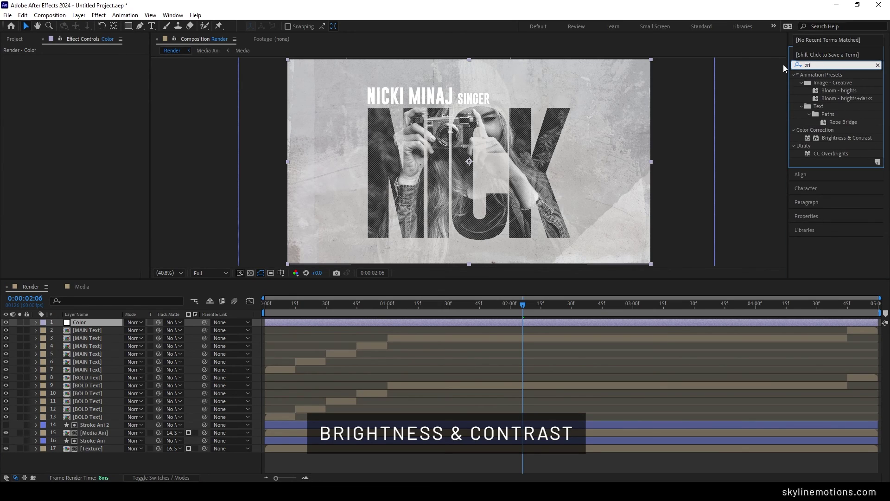
type("g")
left_click(844, 119)
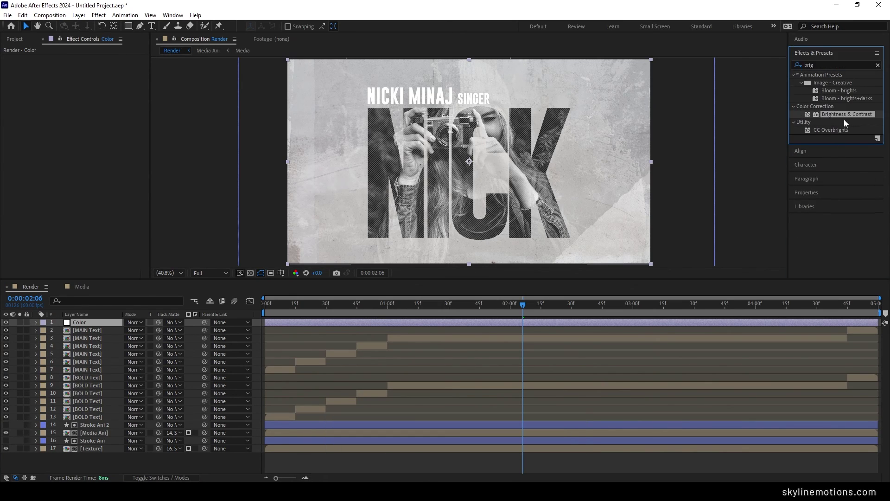
left_click_drag(833, 116, 84, 322)
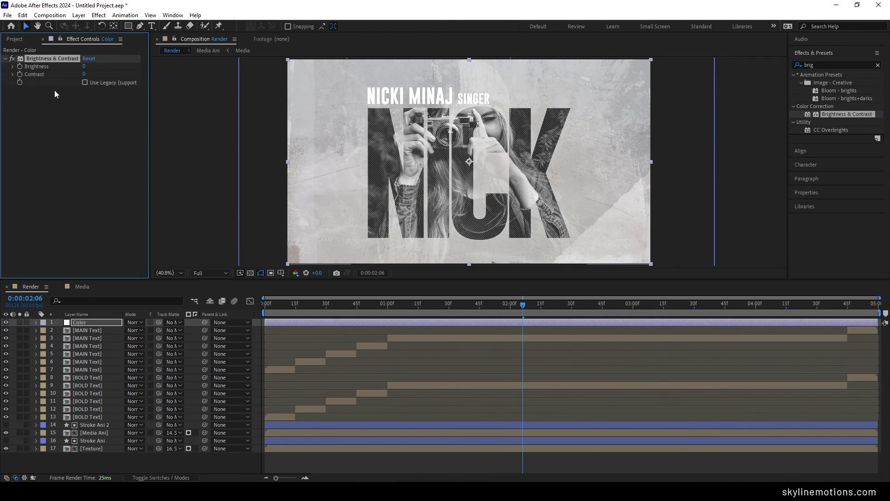
left_click_drag(91, 74, 102, 76)
left_click(88, 75)
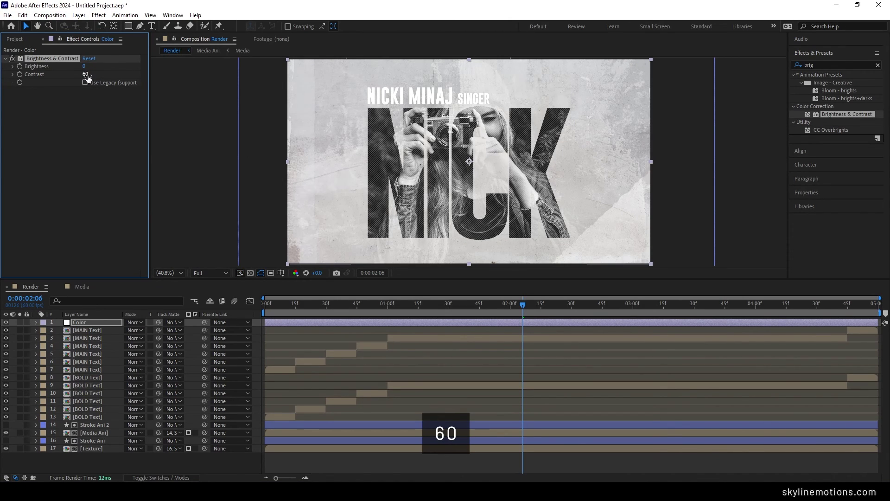
type("60")
key("Return")
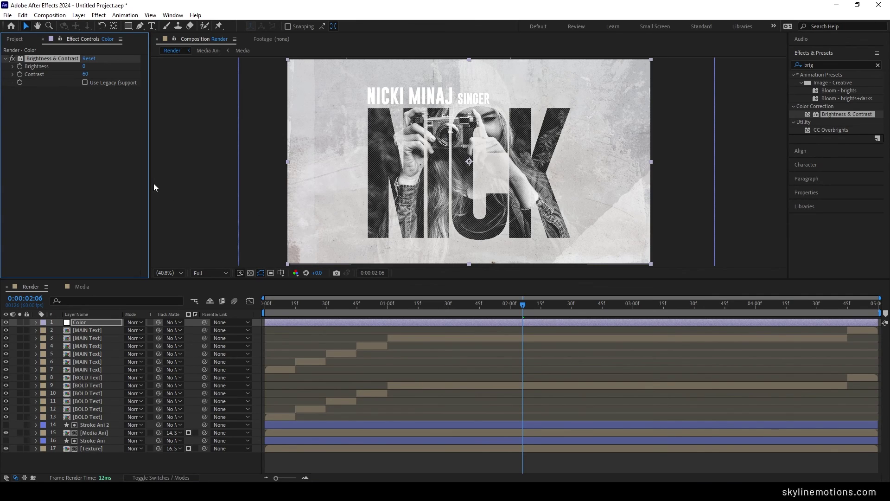
- Apply Curves to the Color layer, bow the Blue channel curve upward in the midtones, and preview the composition from the start
left_click(878, 65)
type("cur")
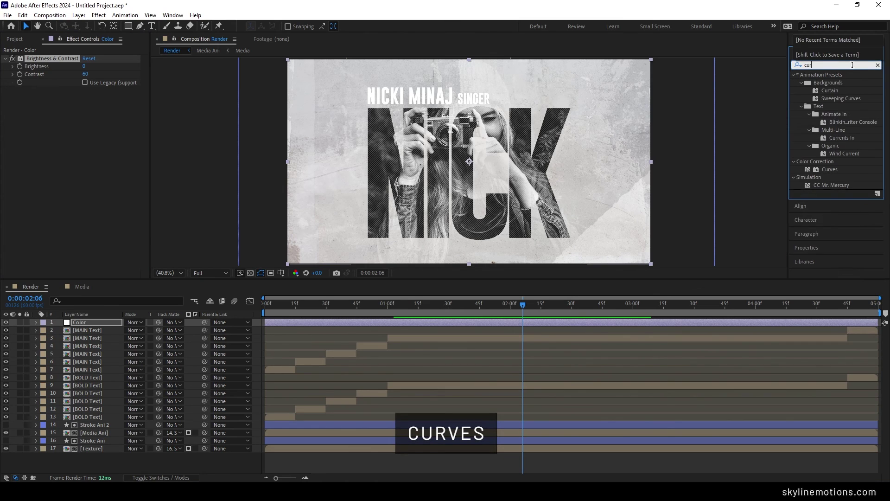
left_click_drag(830, 169, 123, 164)
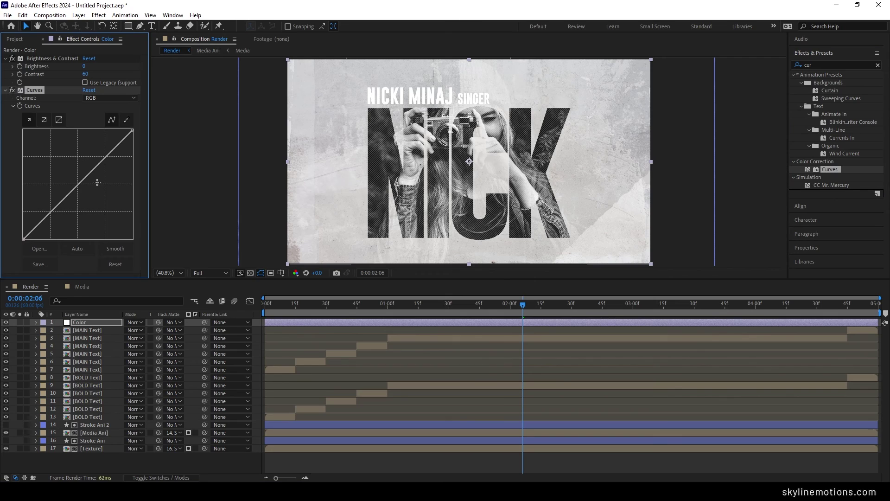
left_click(100, 99)
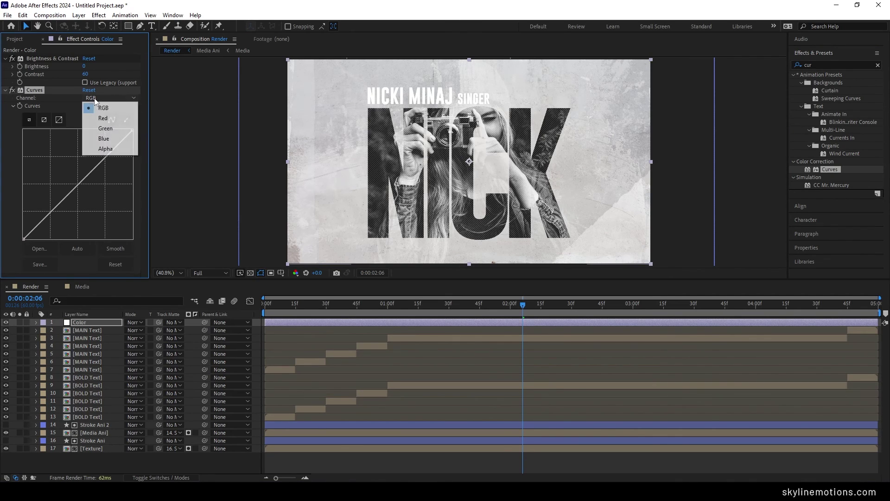
left_click(99, 140)
left_click_drag(76, 184, 76, 183)
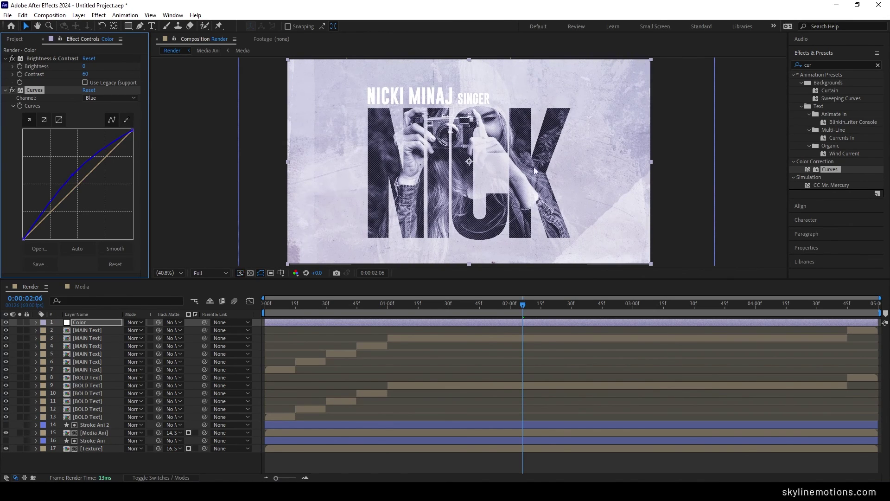
key("Home")
key("space")
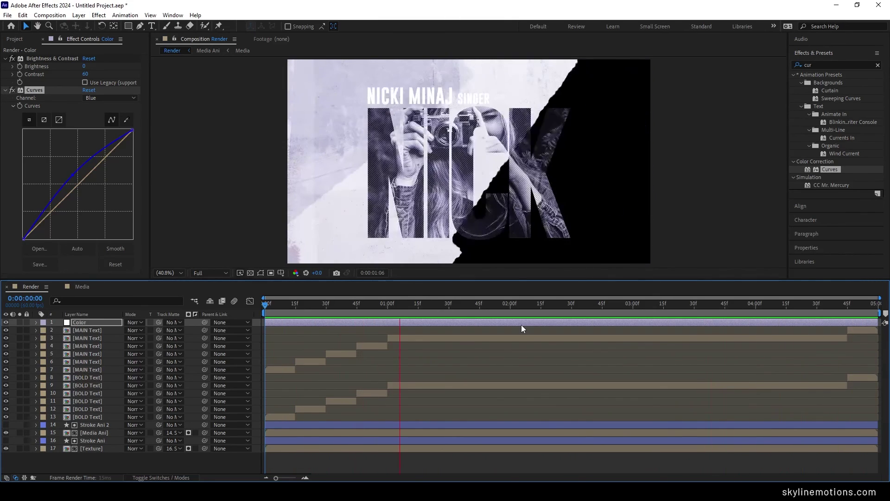
key("space")
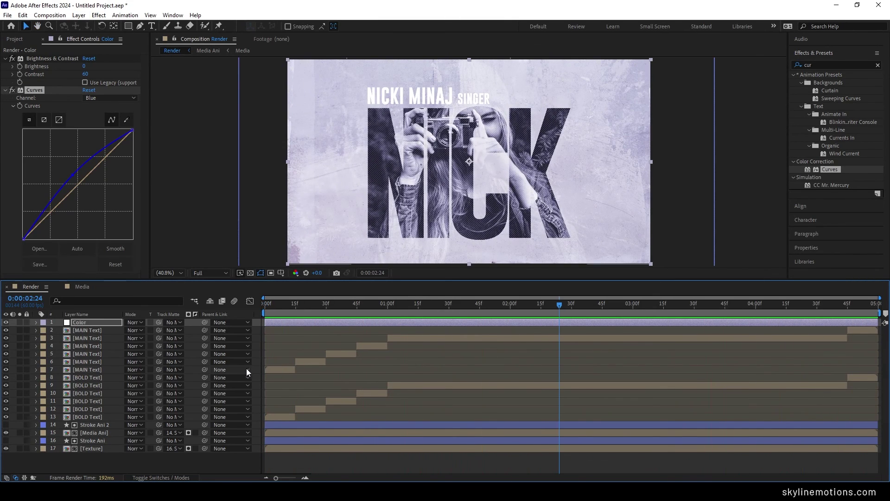
- Turn on motion blur for all the layers in the Render composition, from Color down to Texture
left_click(163, 478)
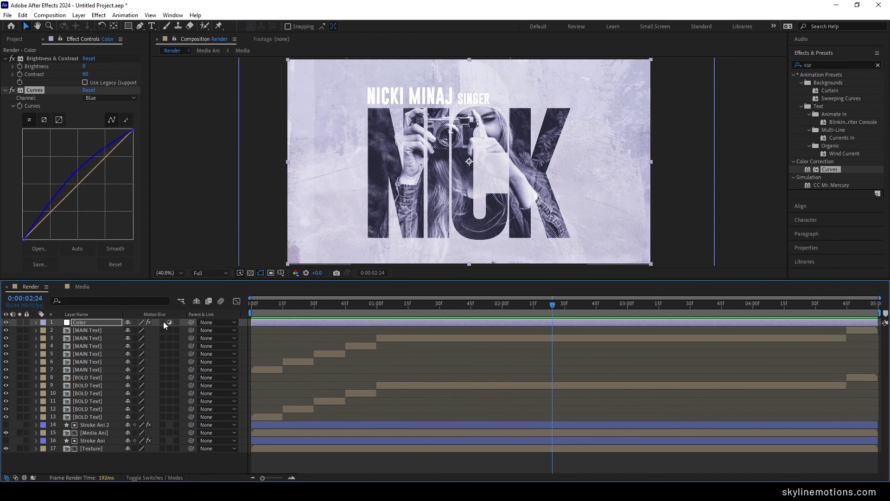
left_click_drag(163, 322, 160, 444)
left_click(184, 457)
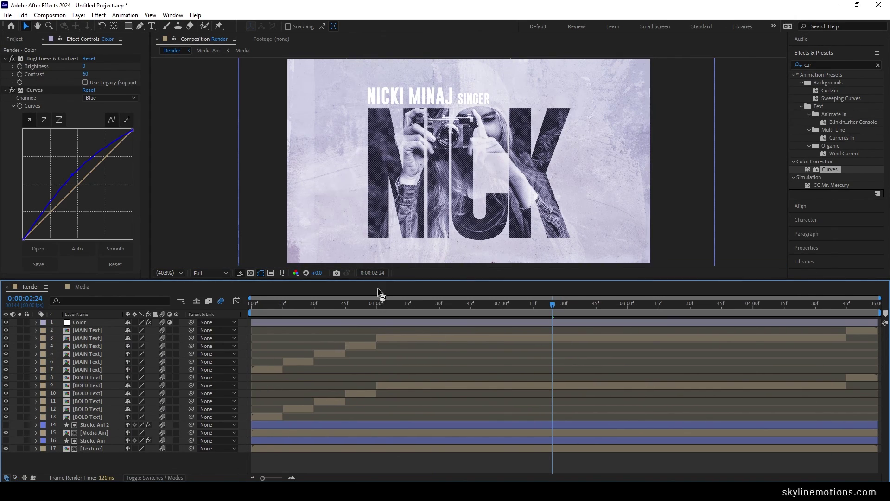
- Enlarge the composition viewer, keep its resolution at Full, and play the animation with the viewer maximized
left_click_drag(379, 280, 381, 293)
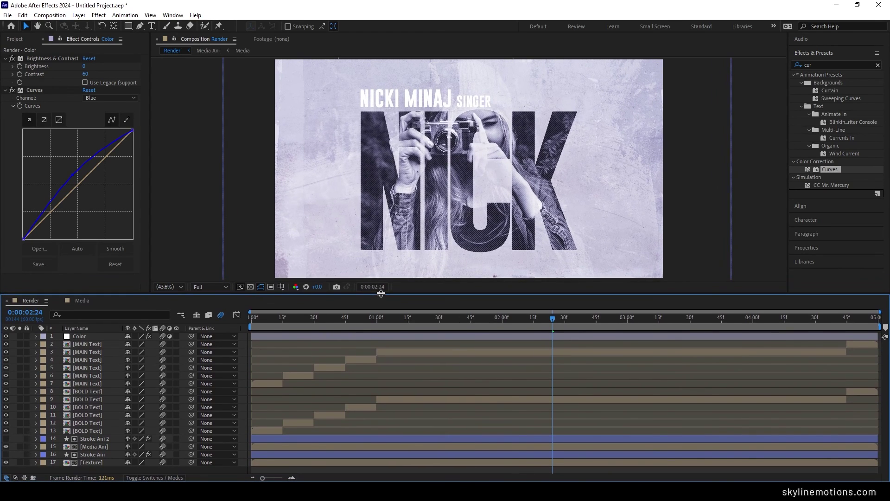
left_click(200, 288)
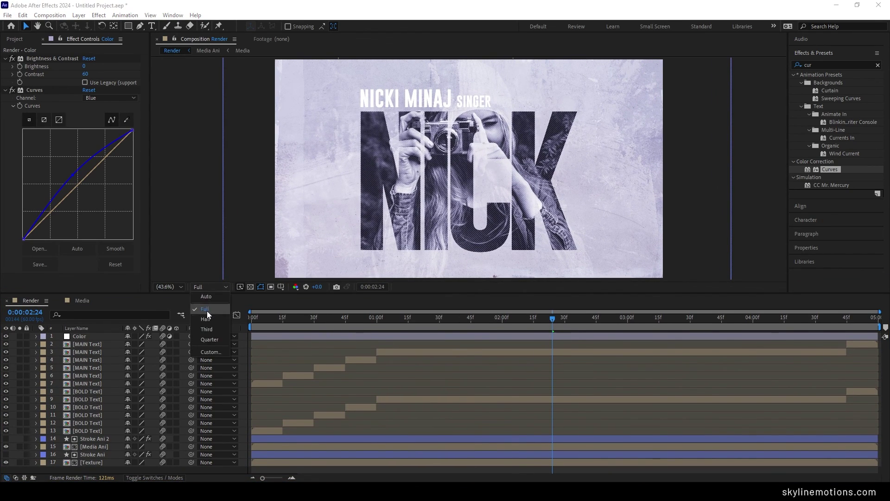
left_click(207, 309)
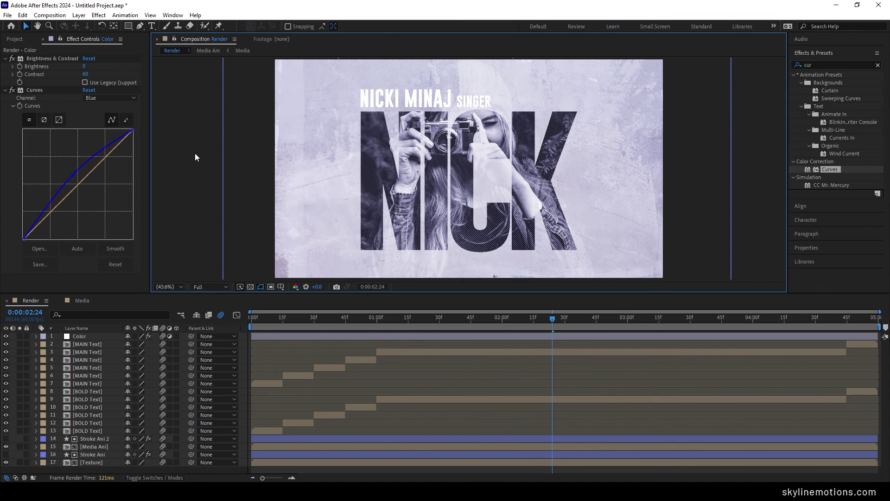
key("grave")
key("space")
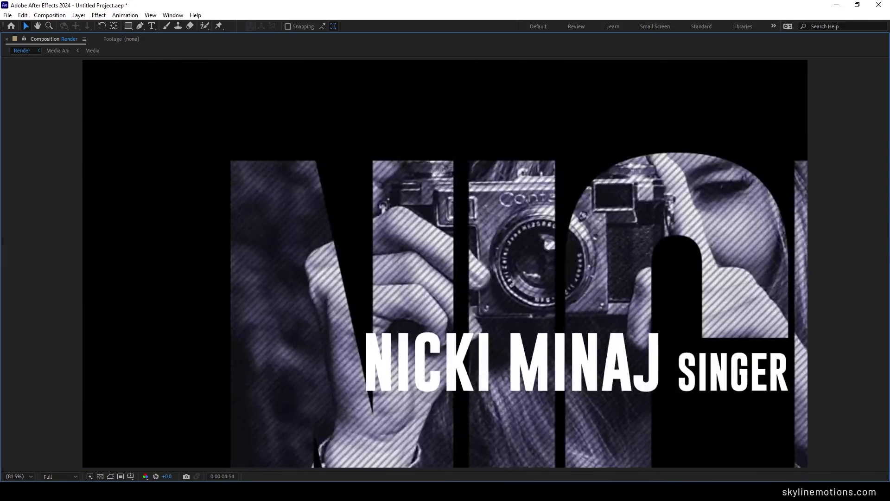